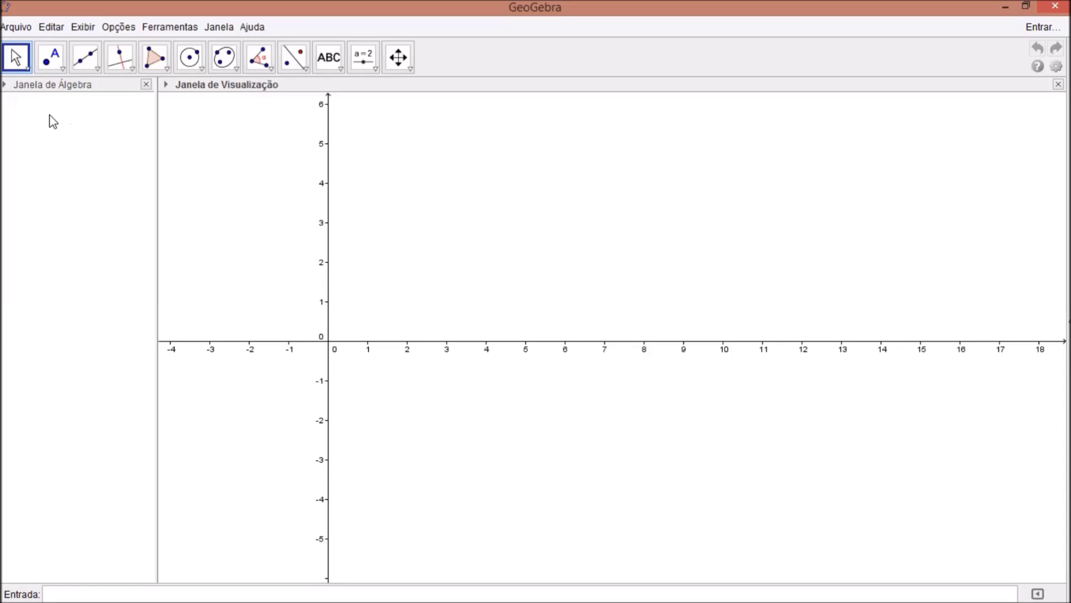
left_click(17, 58)
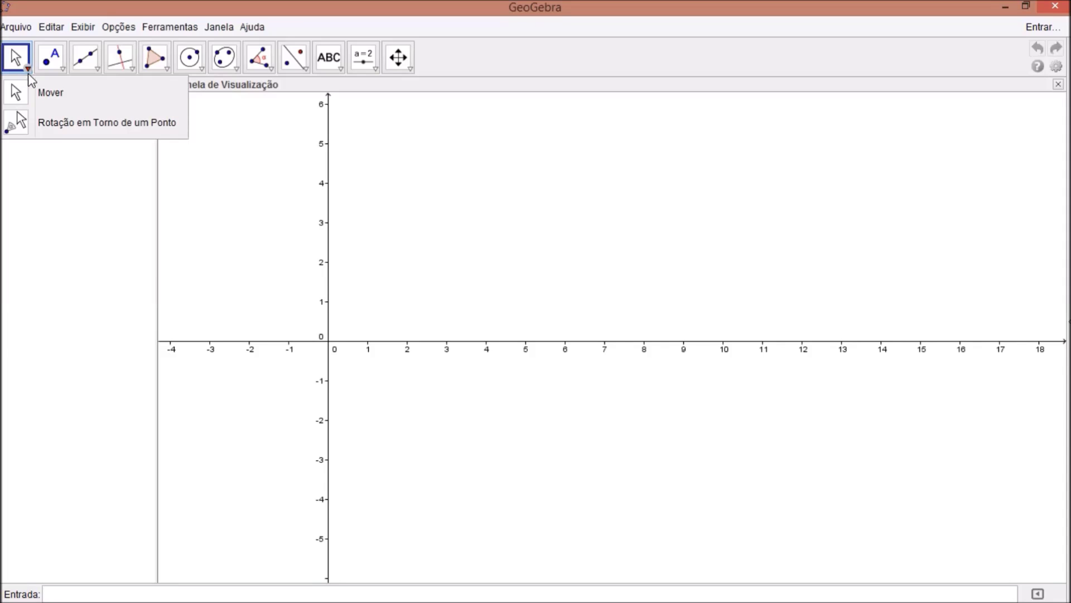
left_click(92, 67)
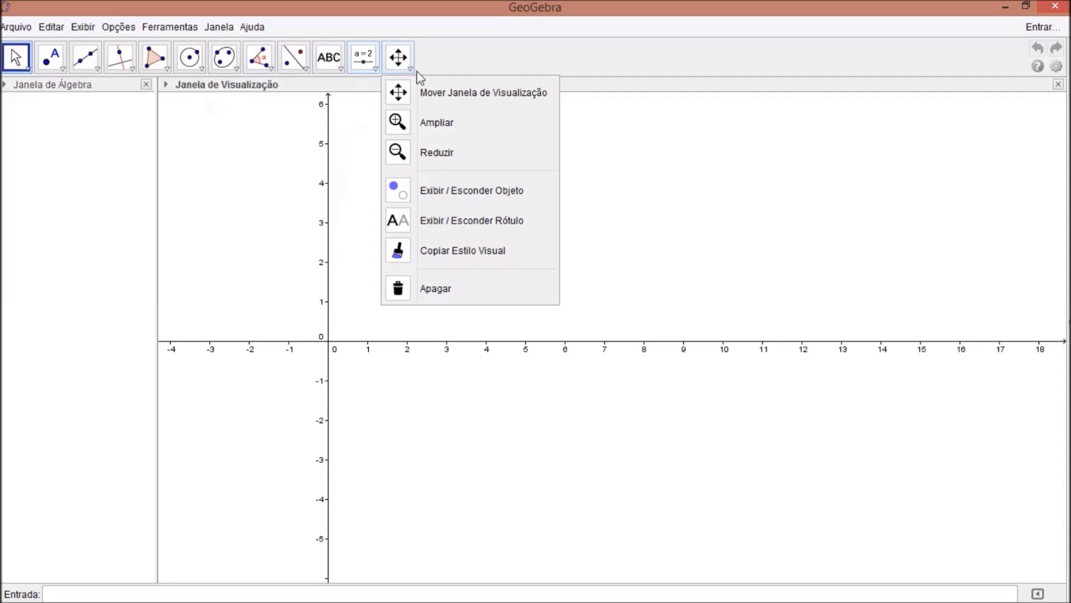
left_click(175, 132)
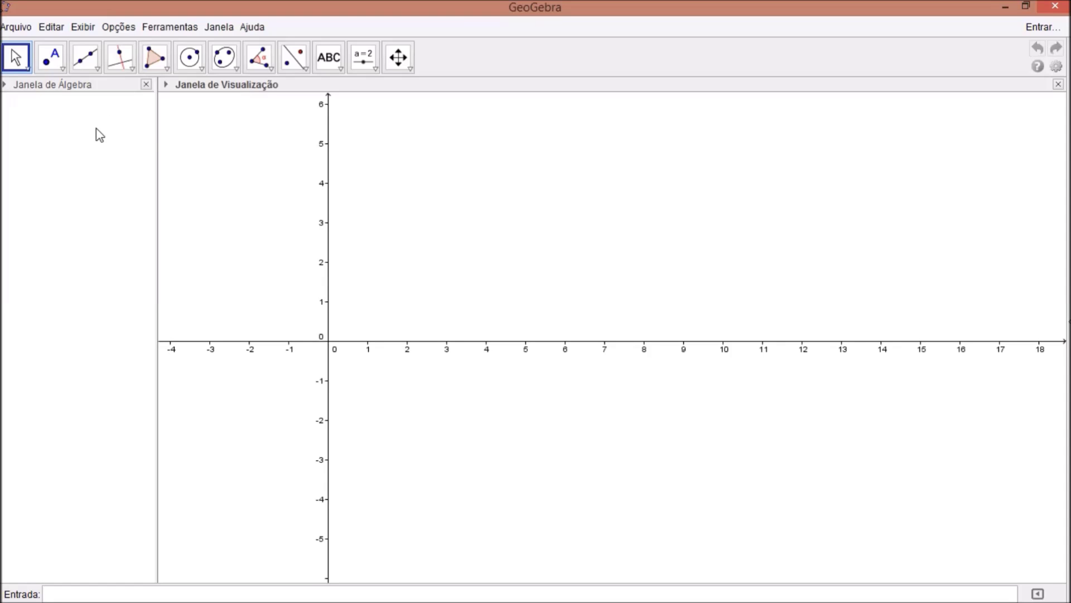
Step: Place three free points in the 2D view at (2, 1), about (3.88, 4.46) and about (8.42, 3.42)
mouse_move(64, 72)
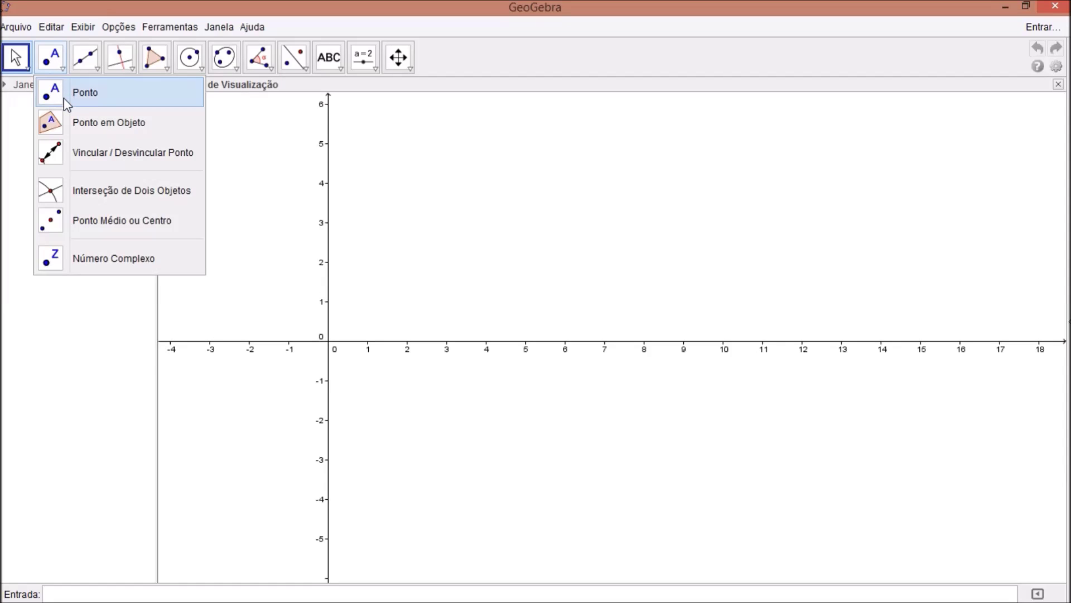
left_click(67, 95)
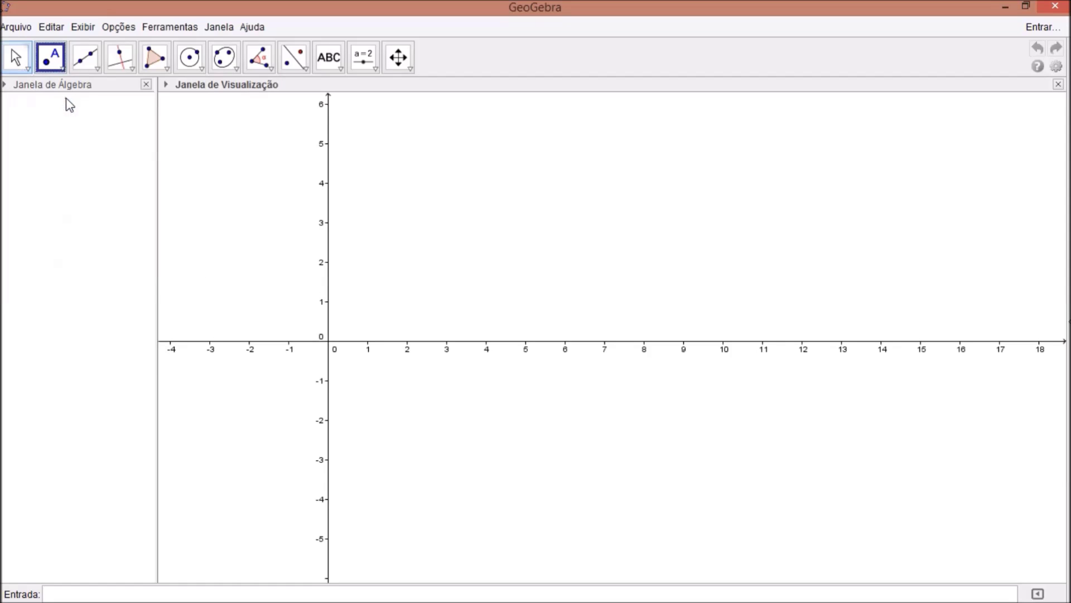
left_click(408, 301)
left_click(482, 165)
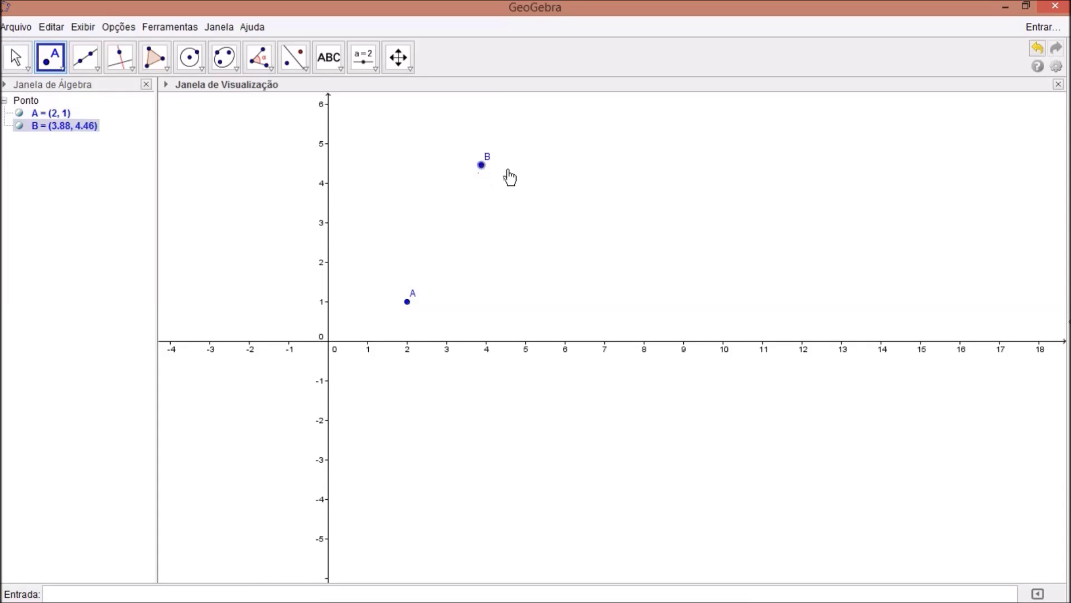
left_click(661, 206)
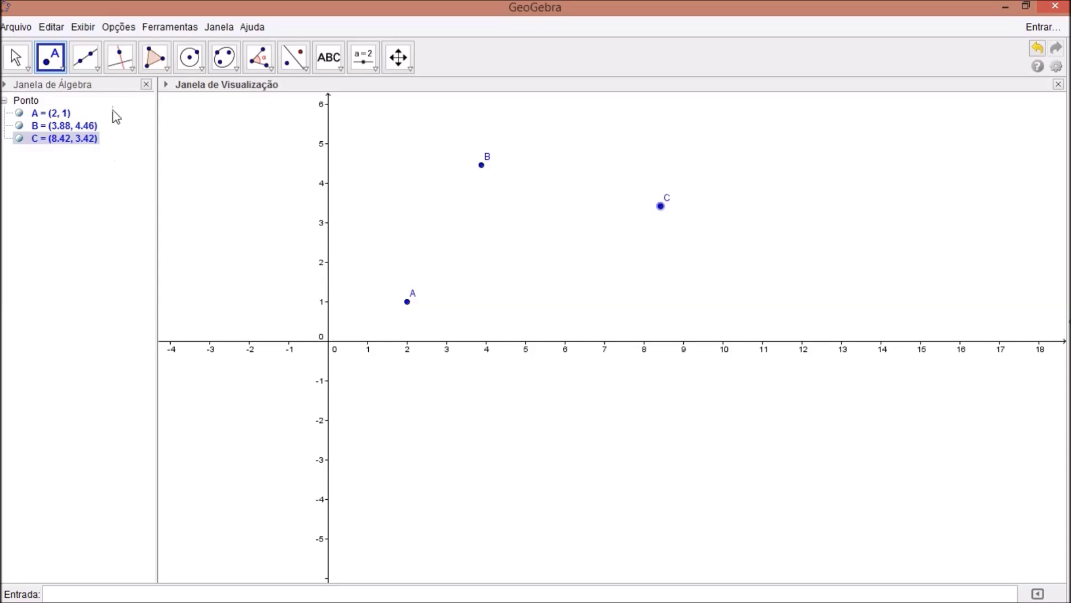
Step: Draw lines through A and B, A and C, and B and C, plus a separate line starting at about (2.64, -4.12)
left_click(98, 74)
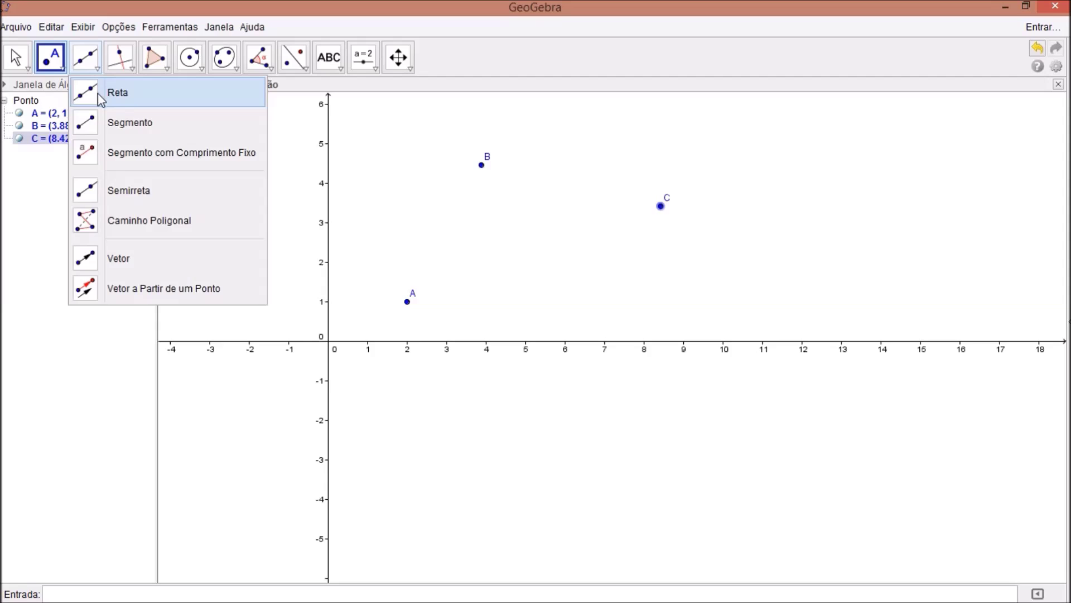
left_click(104, 91)
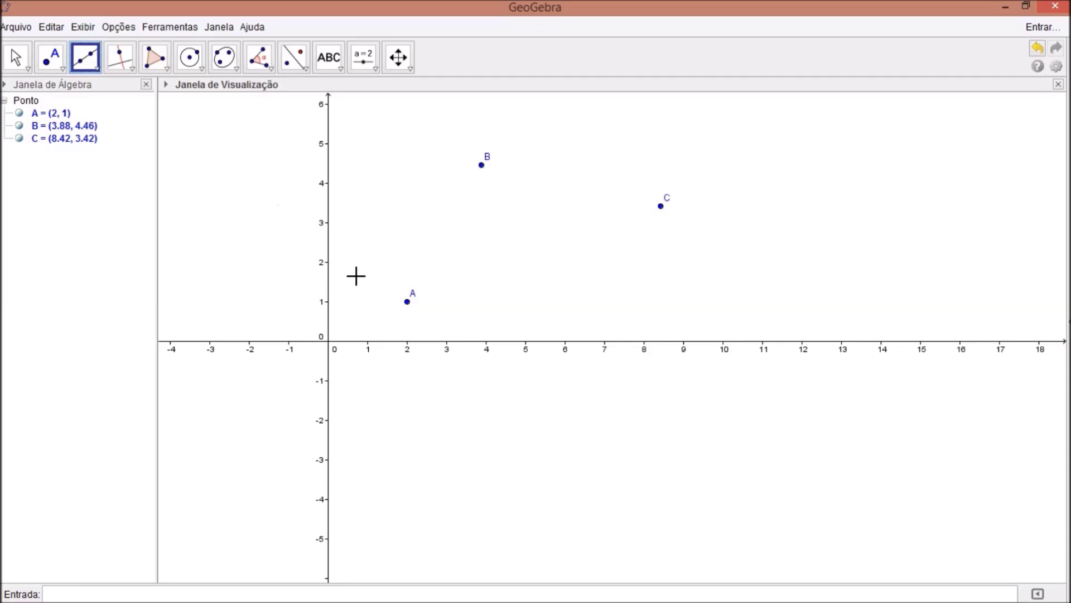
left_click(408, 301)
left_click(481, 166)
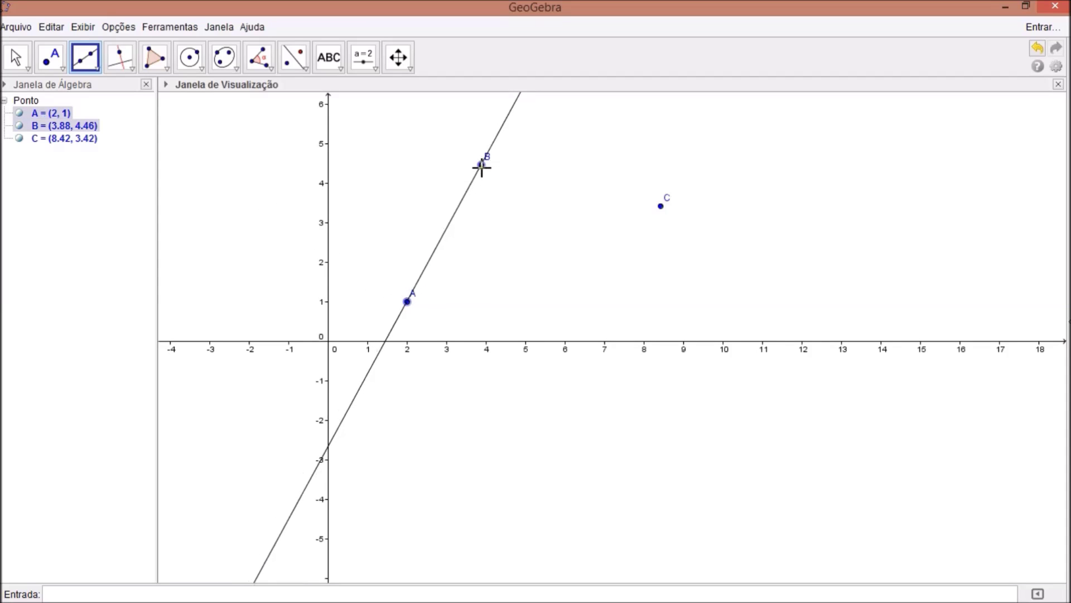
left_click(408, 302)
left_click(661, 206)
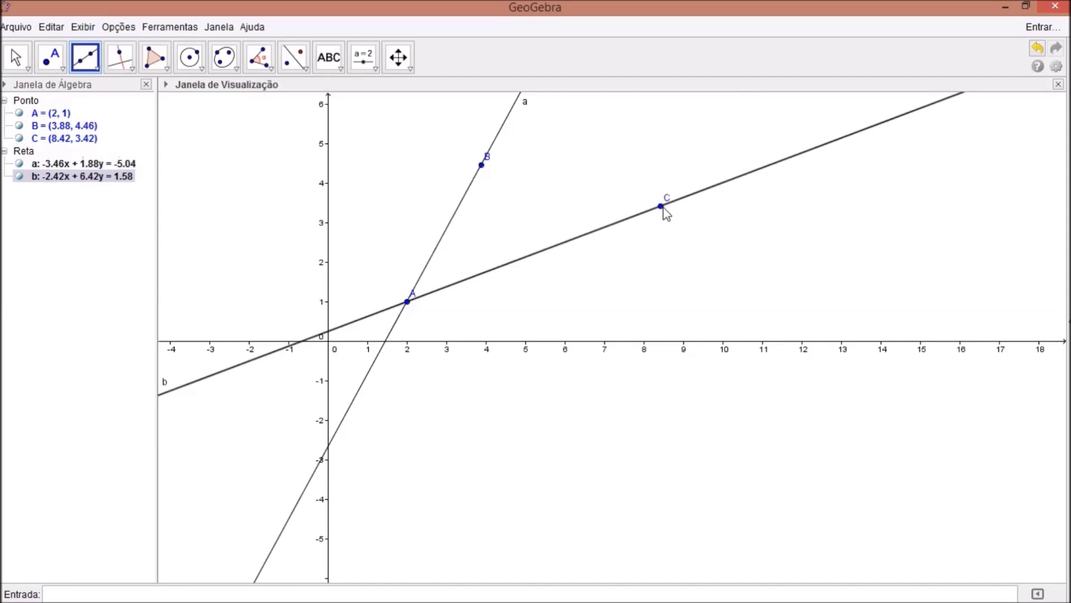
left_click(661, 206)
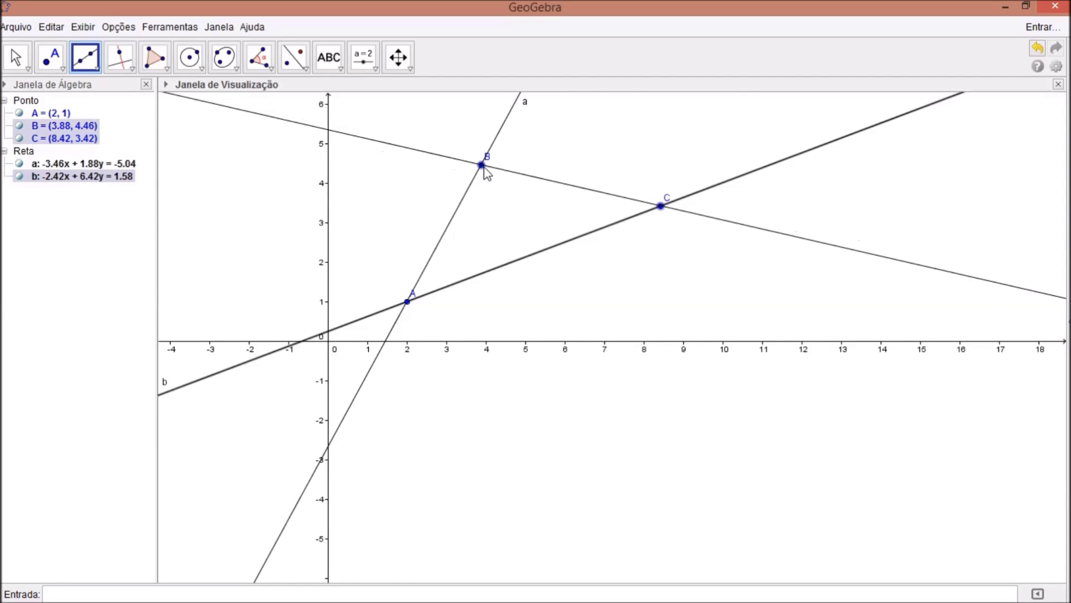
left_click(482, 165)
left_click(432, 504)
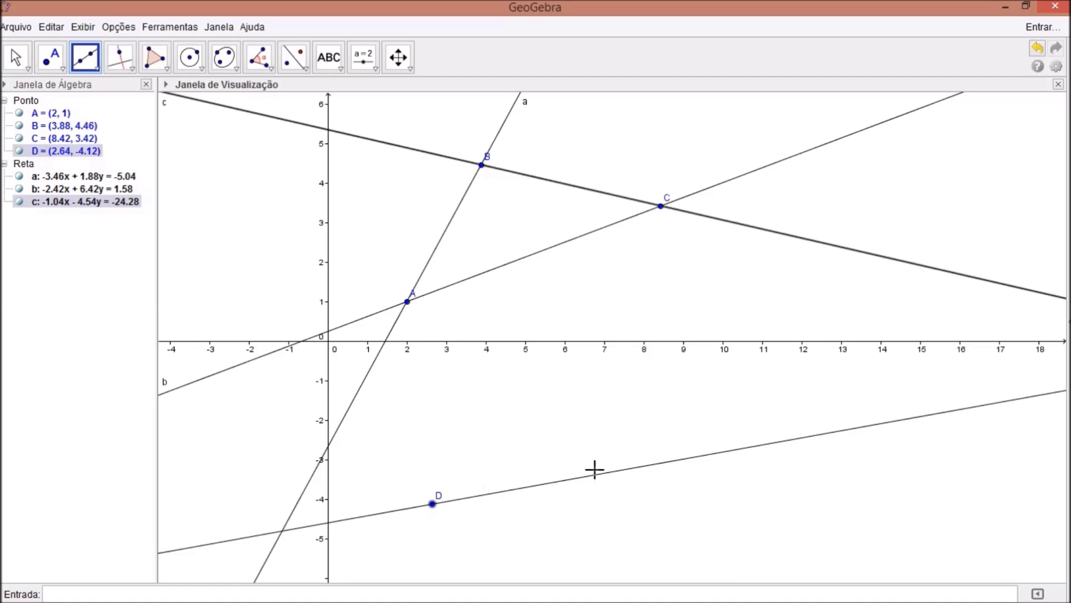
left_click(743, 409)
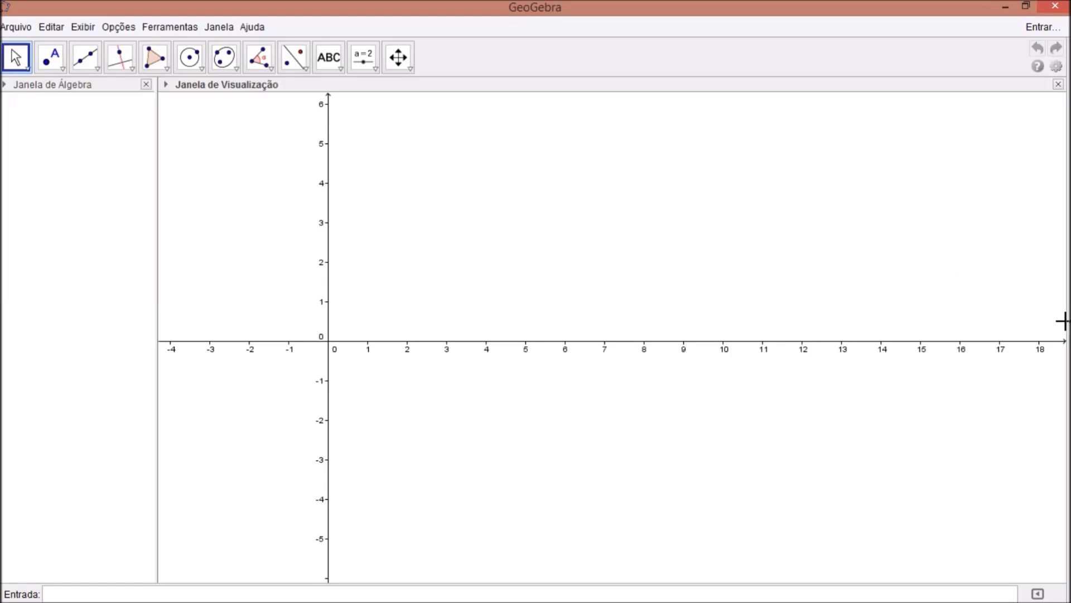
Step: Show the 3D graphics view (Janela de Visualização 3D) and hide the 2D graphics view
left_click(1067, 322)
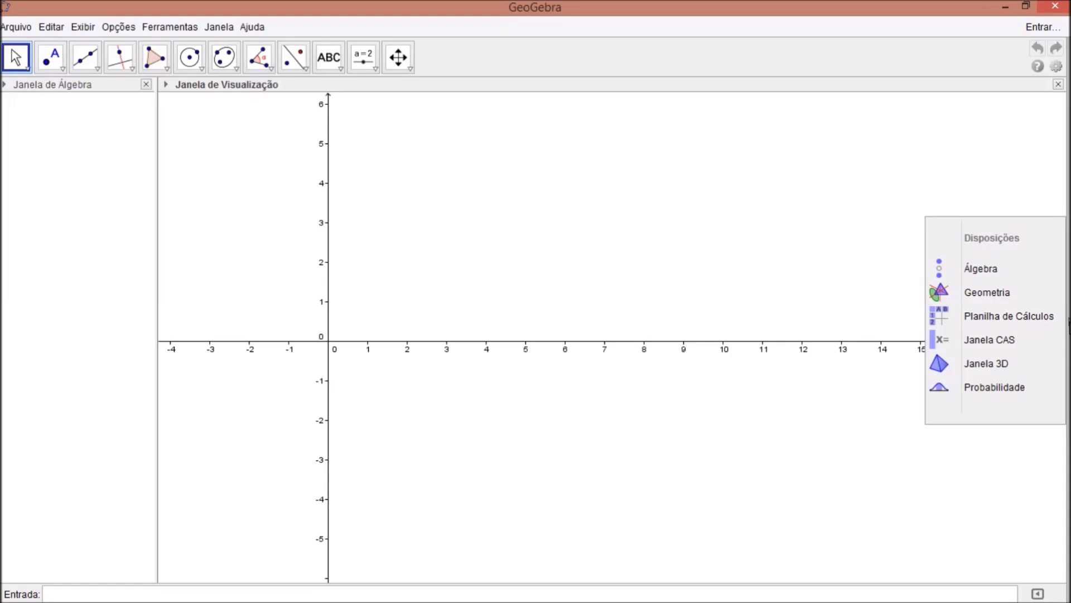
left_click(987, 365)
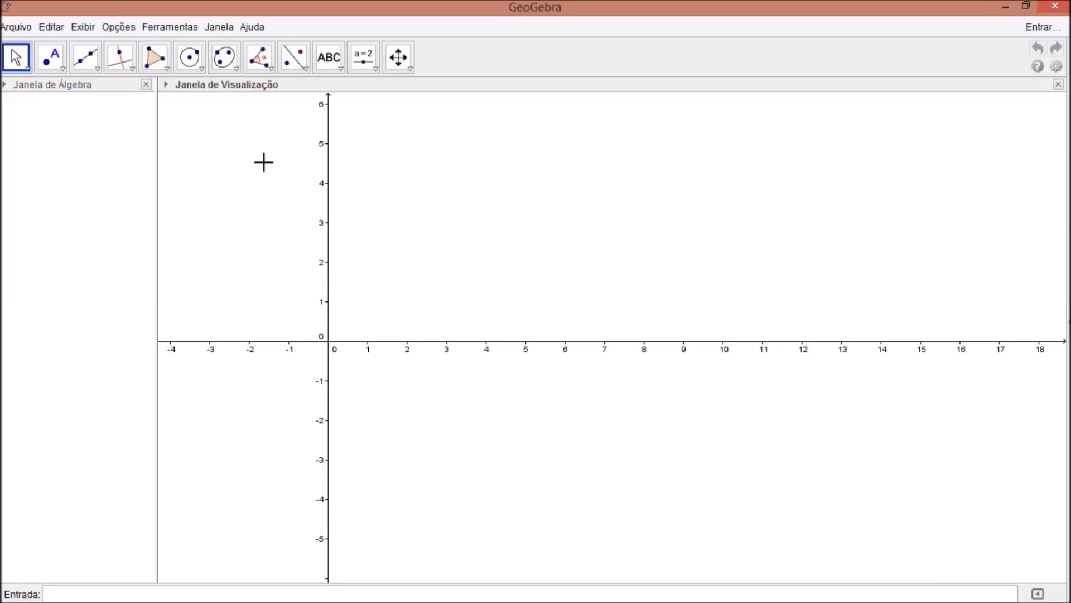
left_click(83, 27)
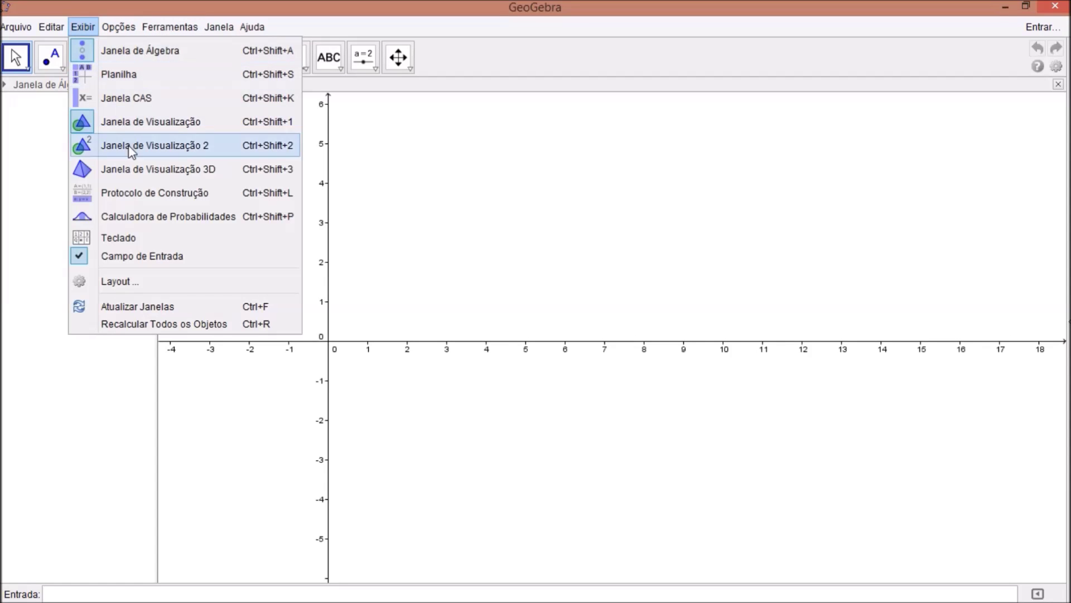
left_click(137, 169)
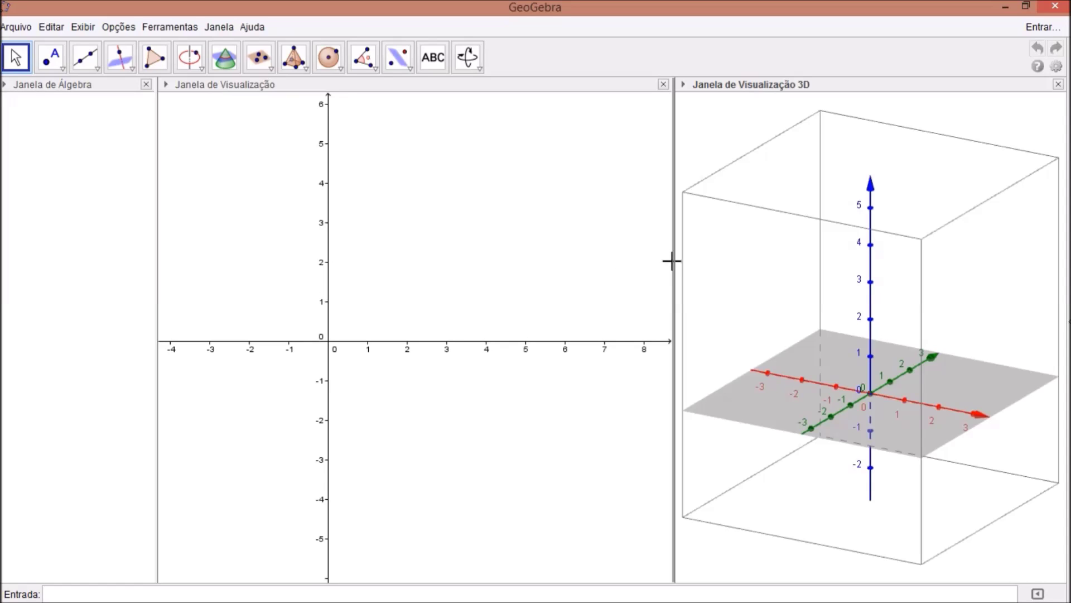
left_click_drag(674, 264, 638, 261)
key("ctrl+shift+1")
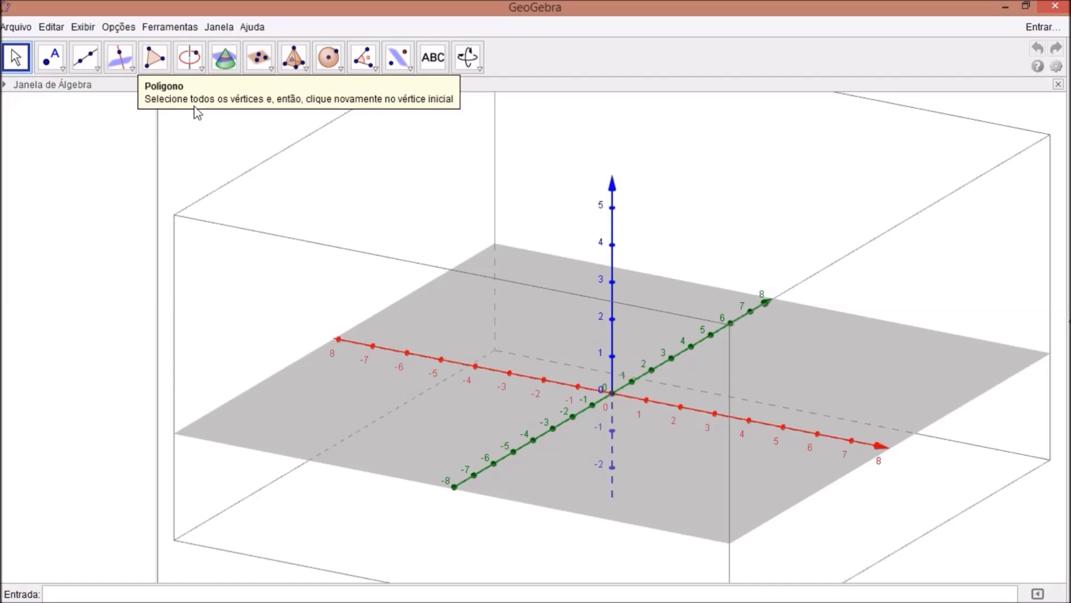
left_click(237, 74)
left_click(237, 76)
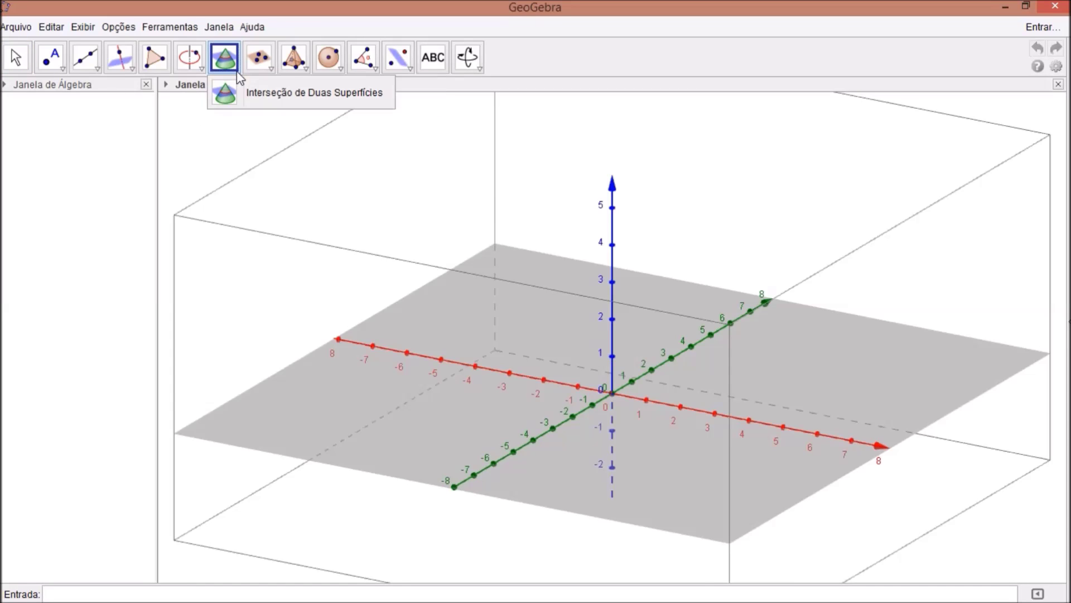
left_click(268, 105)
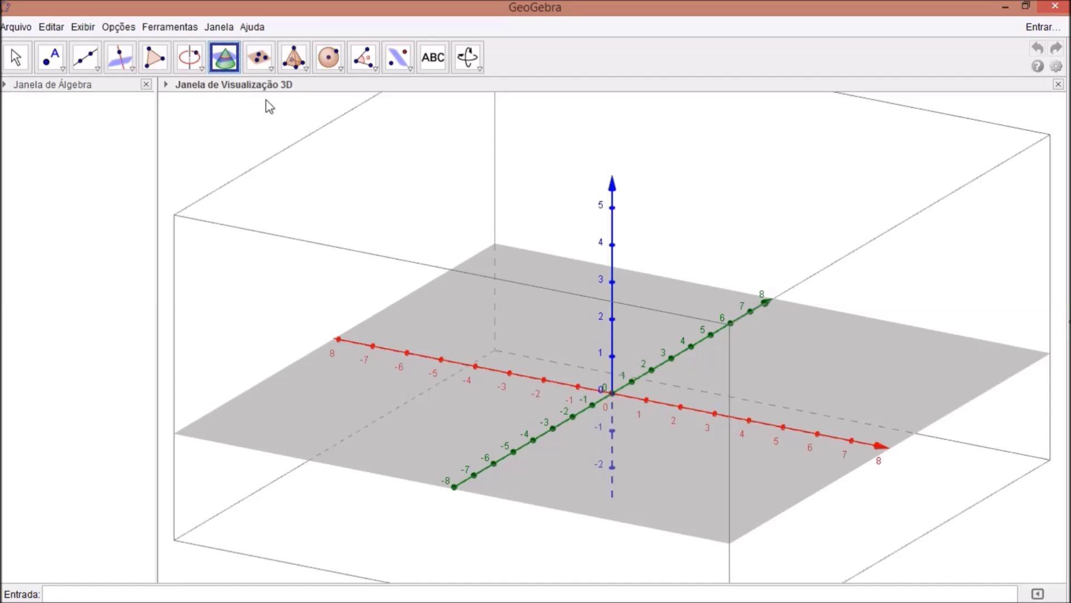
left_click(272, 70)
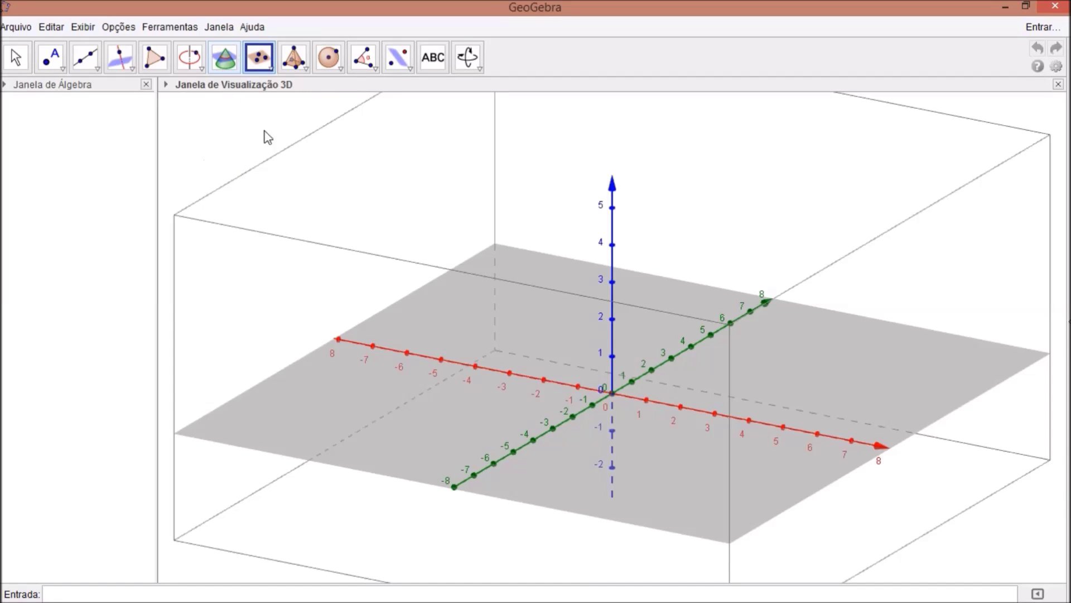
left_click(307, 69)
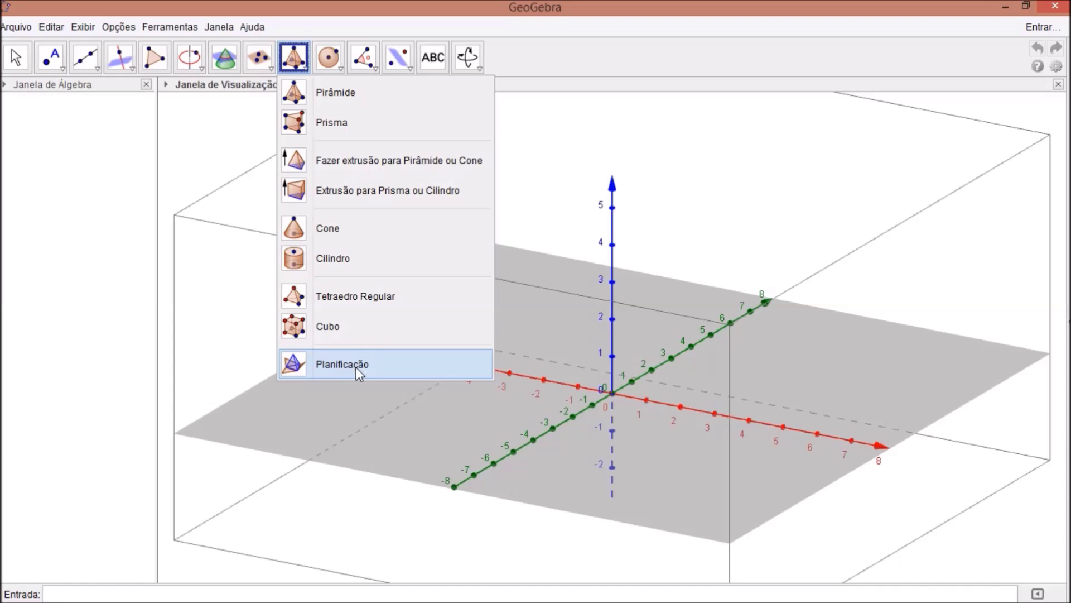
left_click(250, 337)
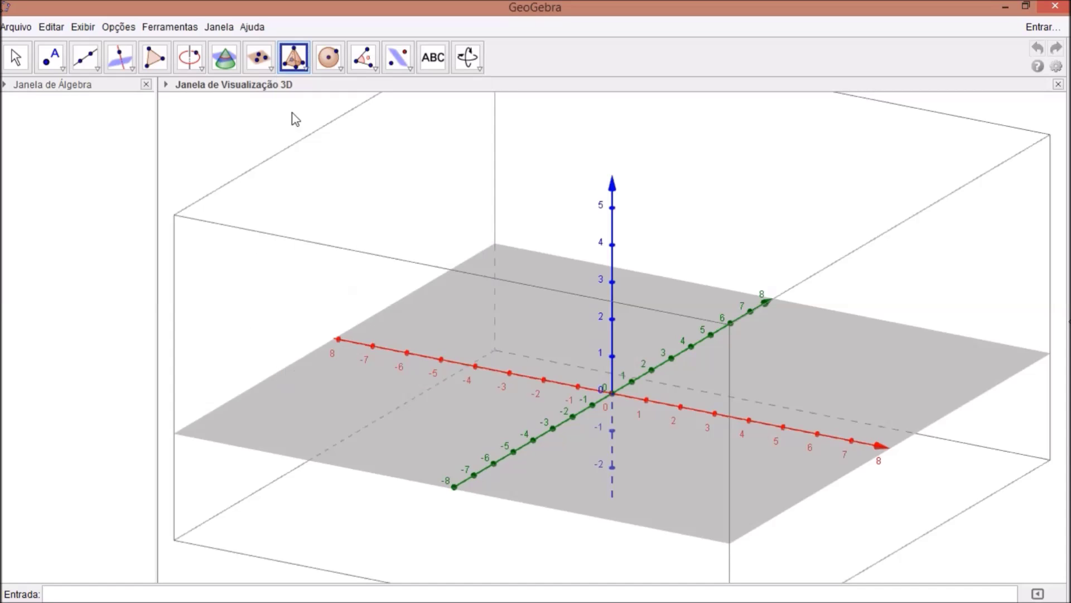
left_click(340, 69)
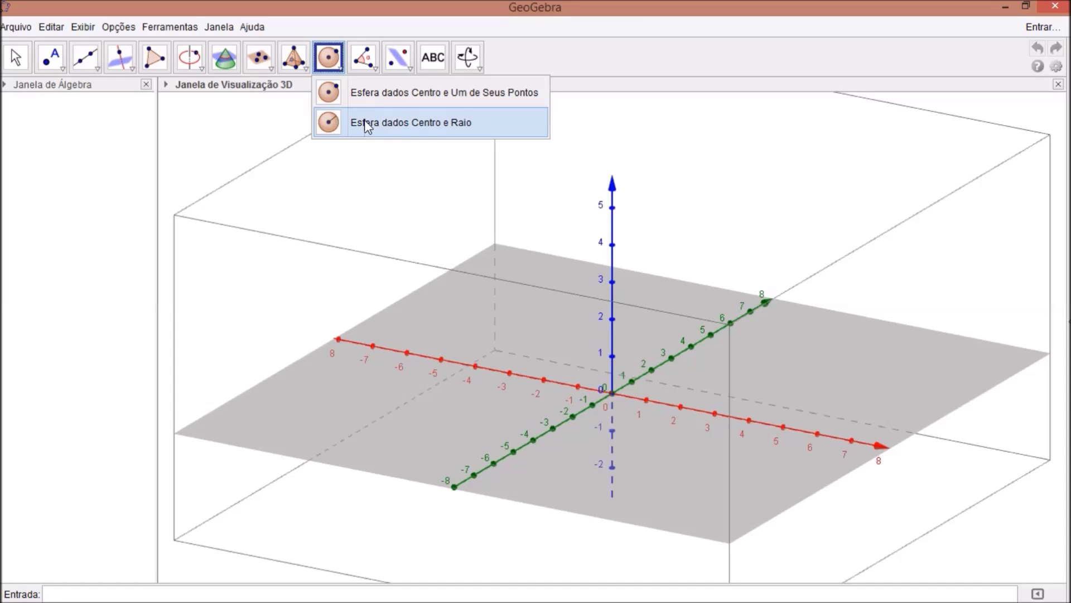
left_click(297, 119)
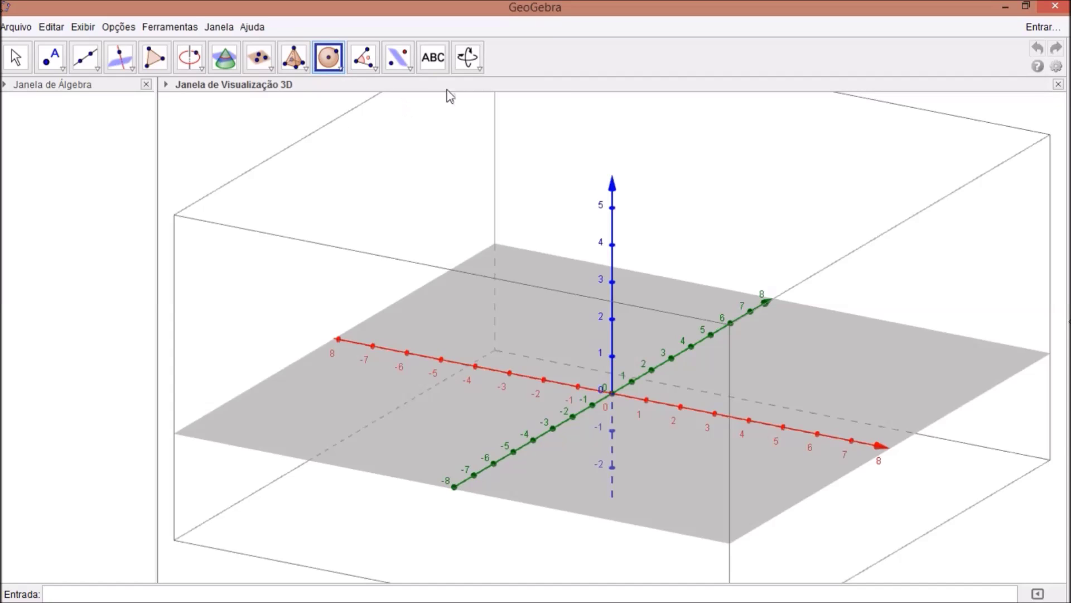
left_click(479, 70)
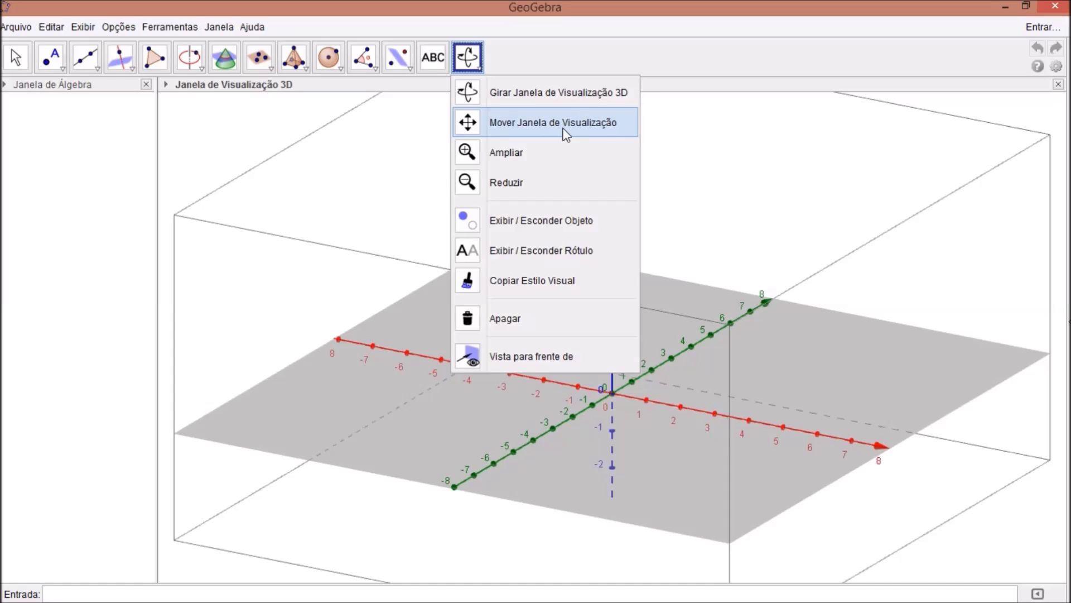
left_click(423, 120)
Step: Rotate the 3D view to examine the coordinate axes and the base plane from different angles
left_click(473, 63)
left_click(487, 100)
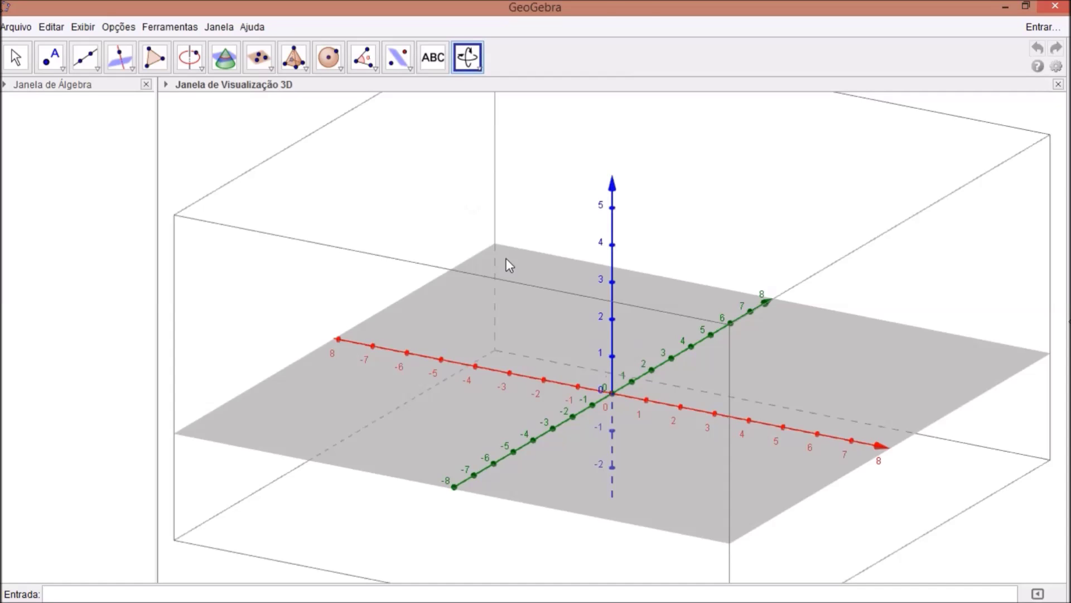
left_click_drag(524, 277, 484, 294)
left_click(473, 62)
left_click(494, 116)
mouse_move(575, 374)
left_mouse_down()
mouse_move(589, 385)
mouse_move(521, 357)
mouse_move(558, 346)
mouse_move(648, 350)
mouse_move(658, 377)
mouse_move(581, 381)
left_mouse_up()
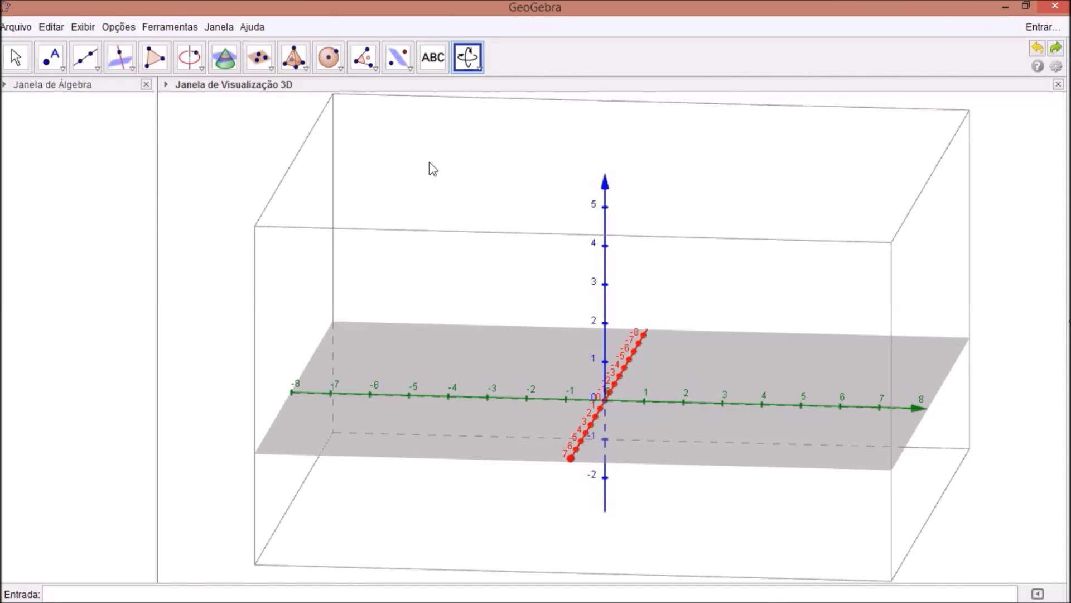
left_click(477, 70)
left_click(483, 100)
left_click_drag(641, 351, 686, 333)
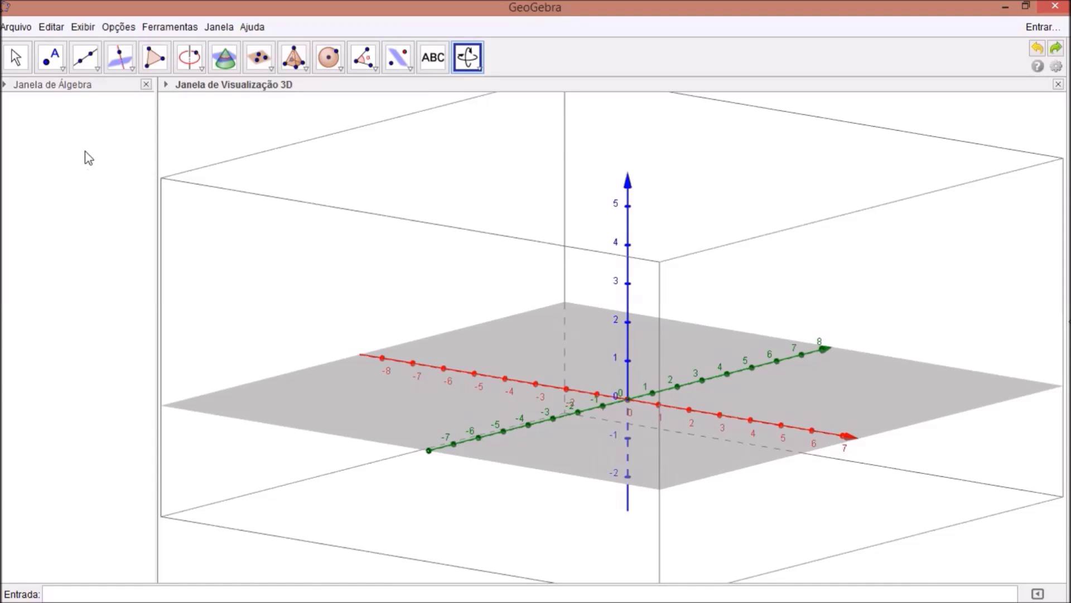
Step: Place one point on each coordinate axis of the 3D view, at (4, 0, 0), (0, 4, 0) and (0, 0, 4)
left_click(51, 60)
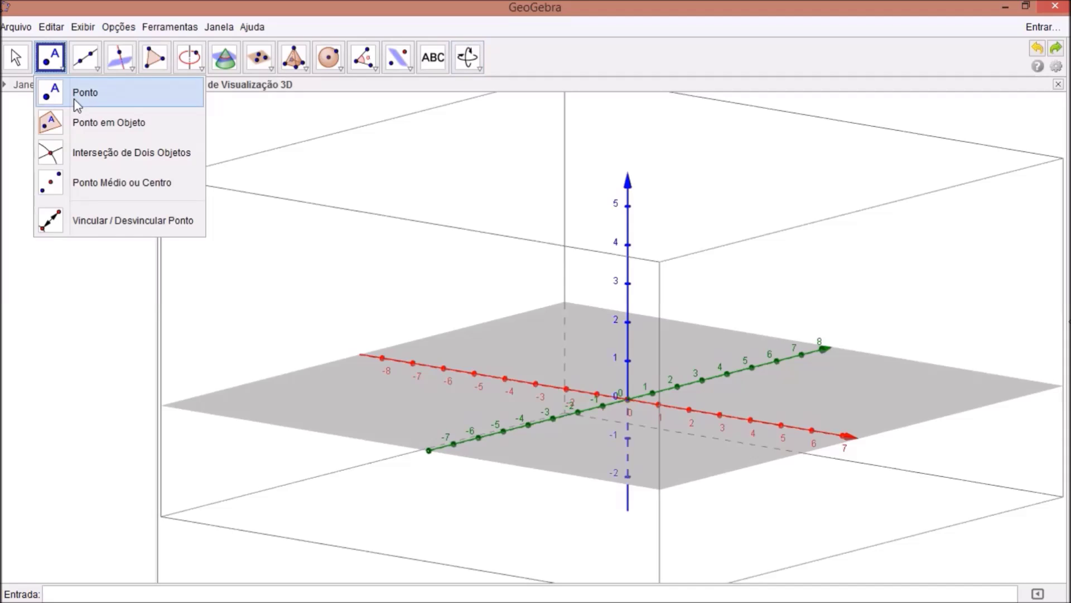
left_click(78, 106)
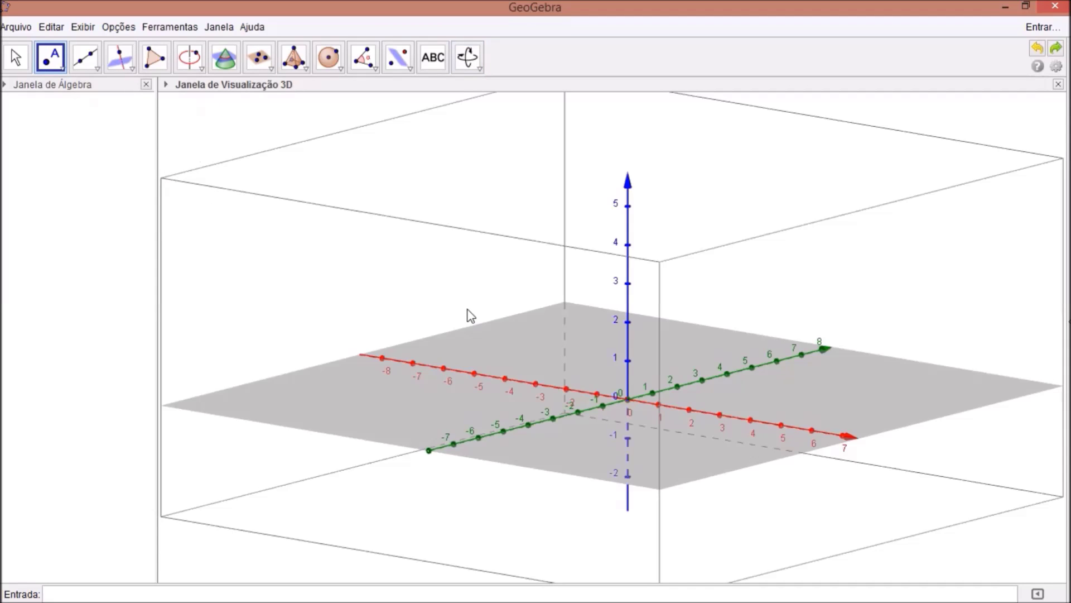
left_click(750, 419)
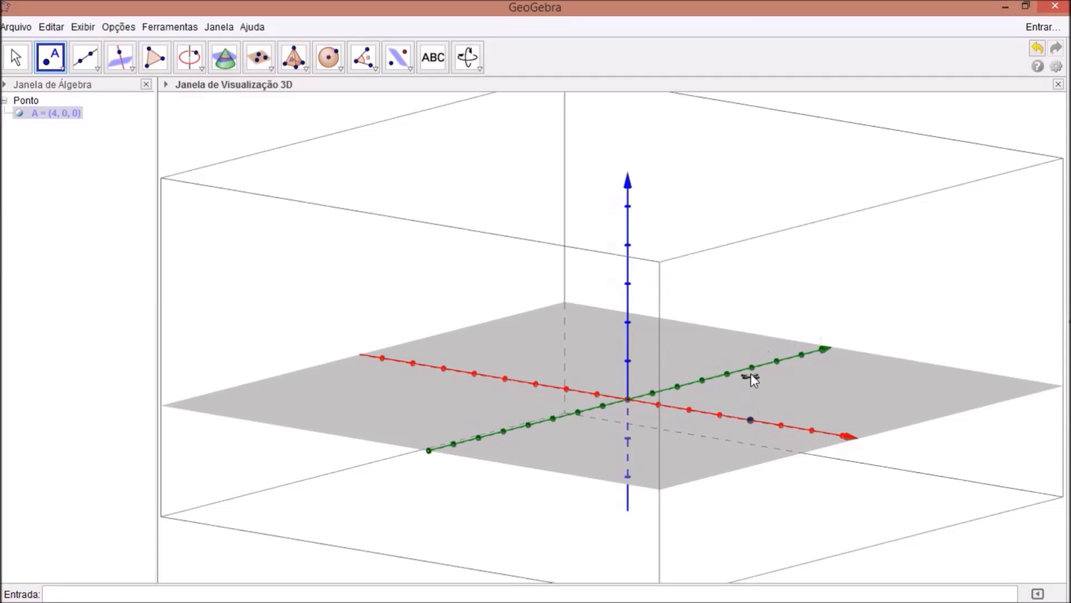
left_click(726, 373)
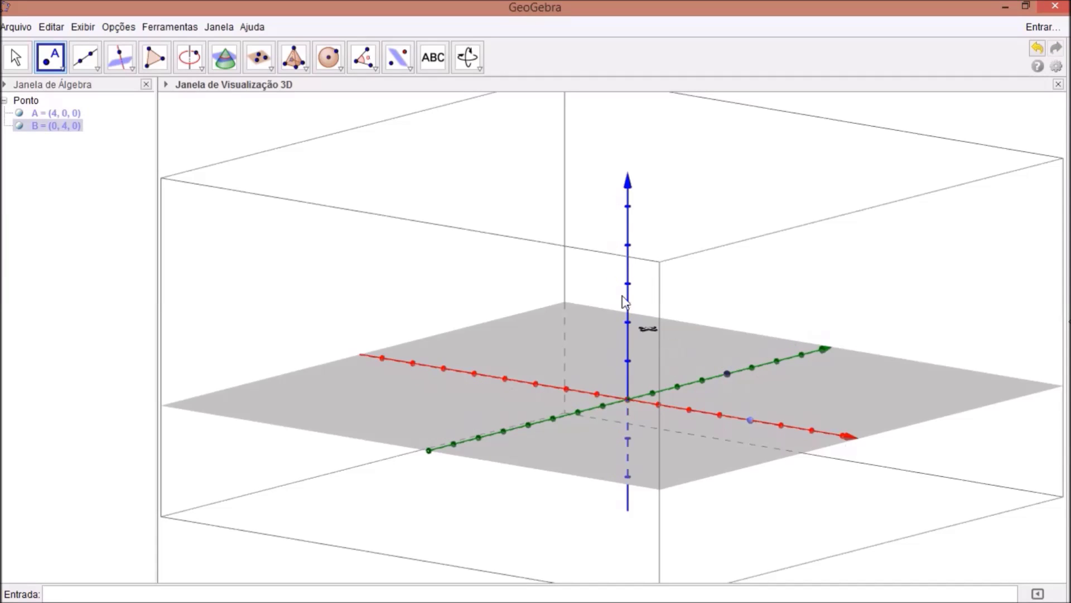
left_click(628, 245)
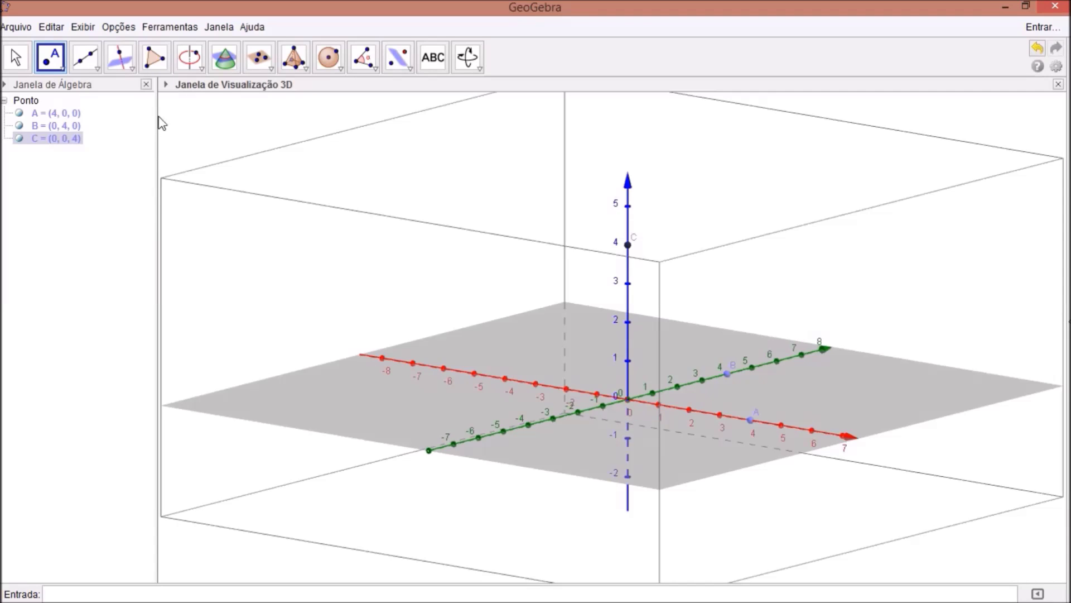
Step: Create a plane through the three points A (4, 0, 0), B (0, 4, 0) and C (0, 0, 4)
left_click(271, 68)
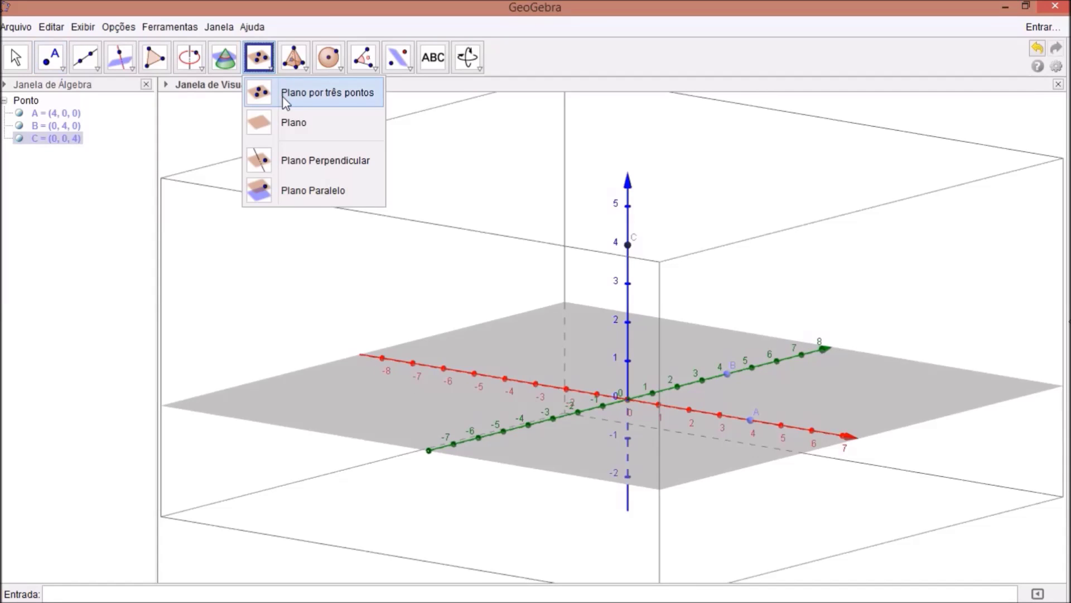
left_click(282, 95)
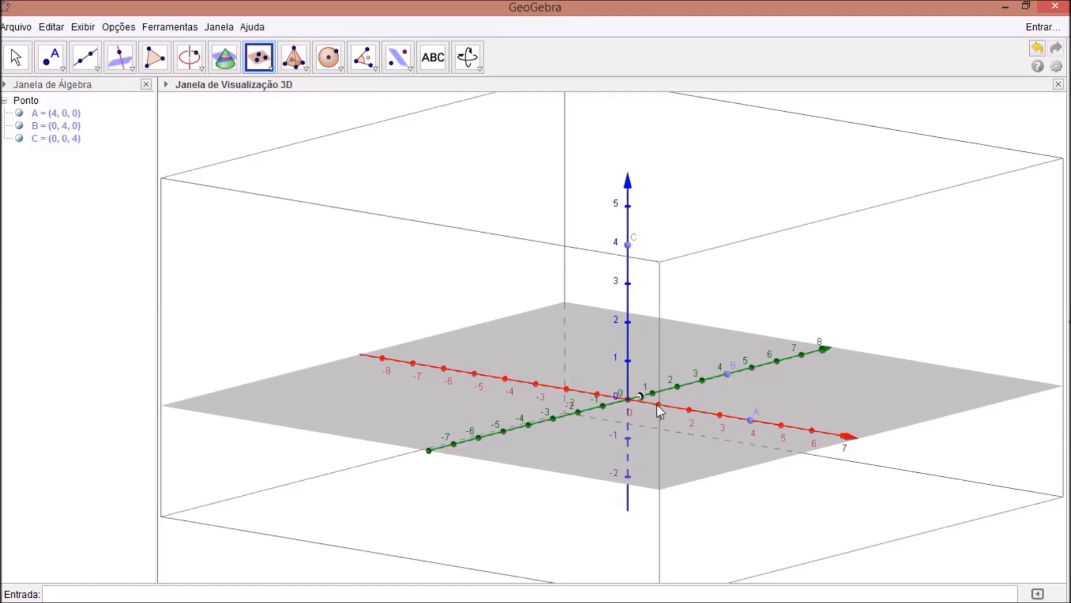
left_click(749, 420)
left_click(728, 374)
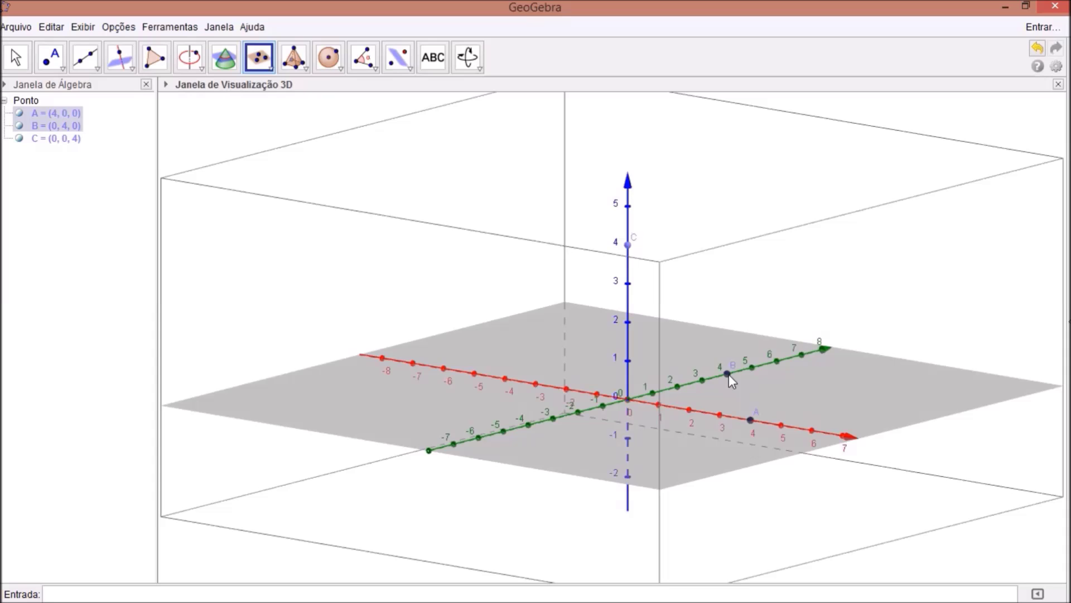
left_click(629, 245)
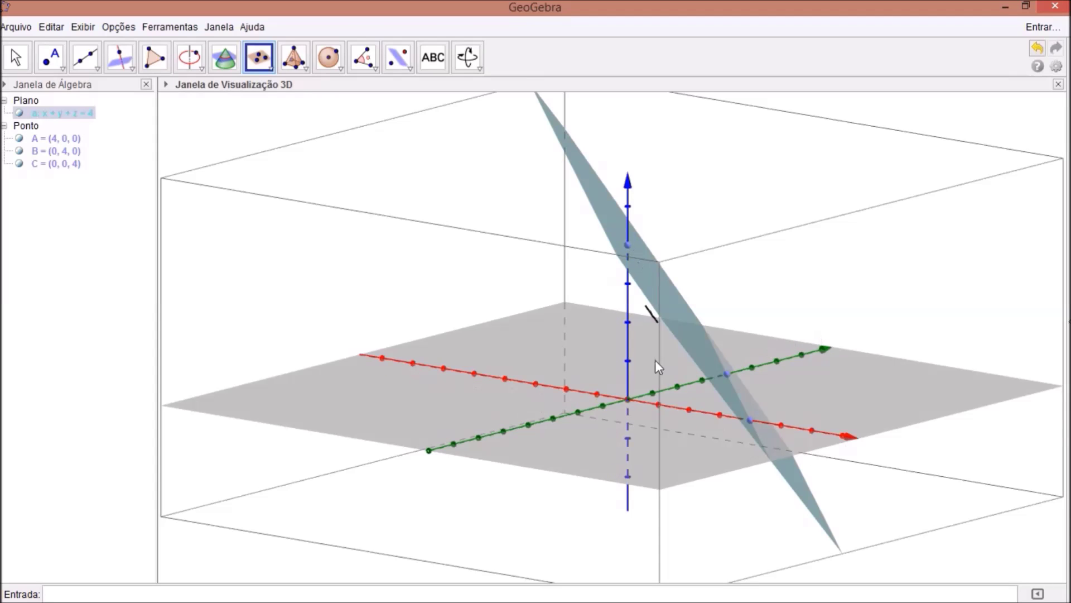
left_click(478, 69)
left_click(481, 95)
mouse_move(572, 285)
left_mouse_down()
mouse_move(560, 312)
mouse_move(574, 294)
left_mouse_up()
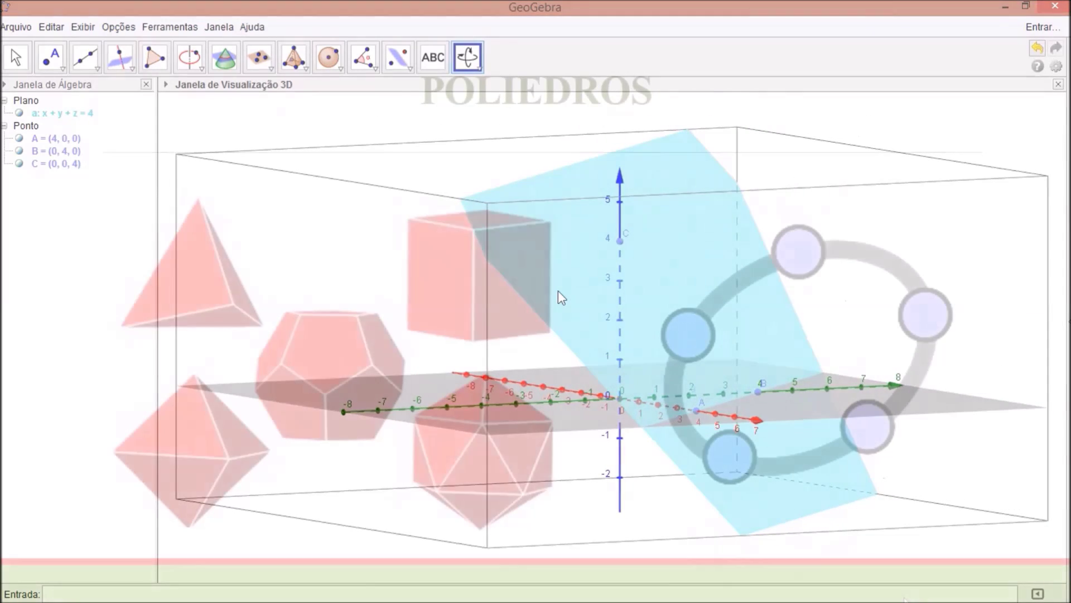
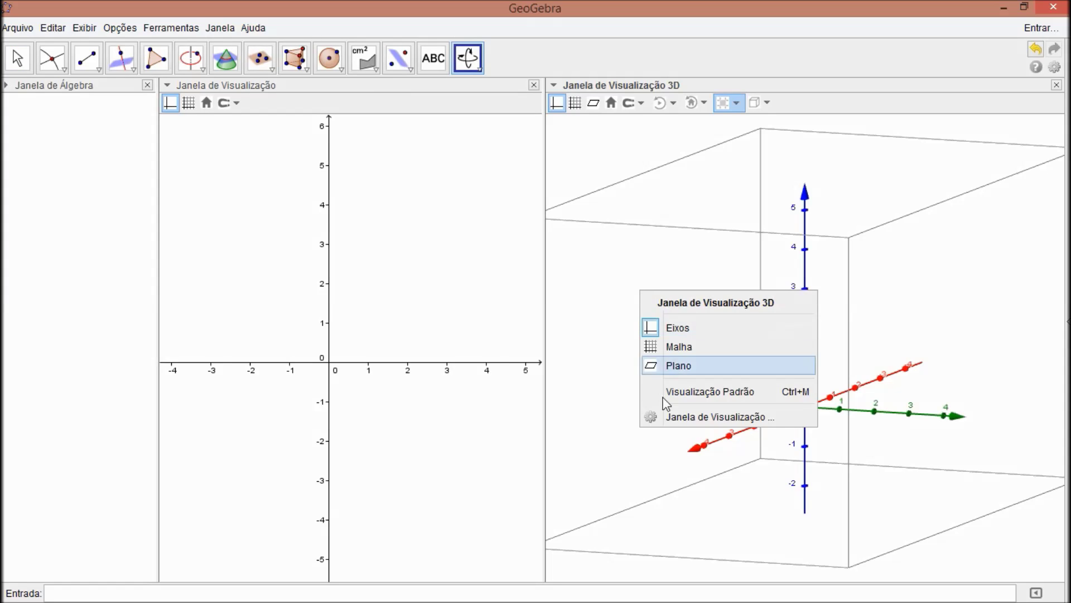
Step: Turn off both Usar clipping and Habilitar clipping in the 3D view's preferences
left_click(670, 433)
right_click(662, 348)
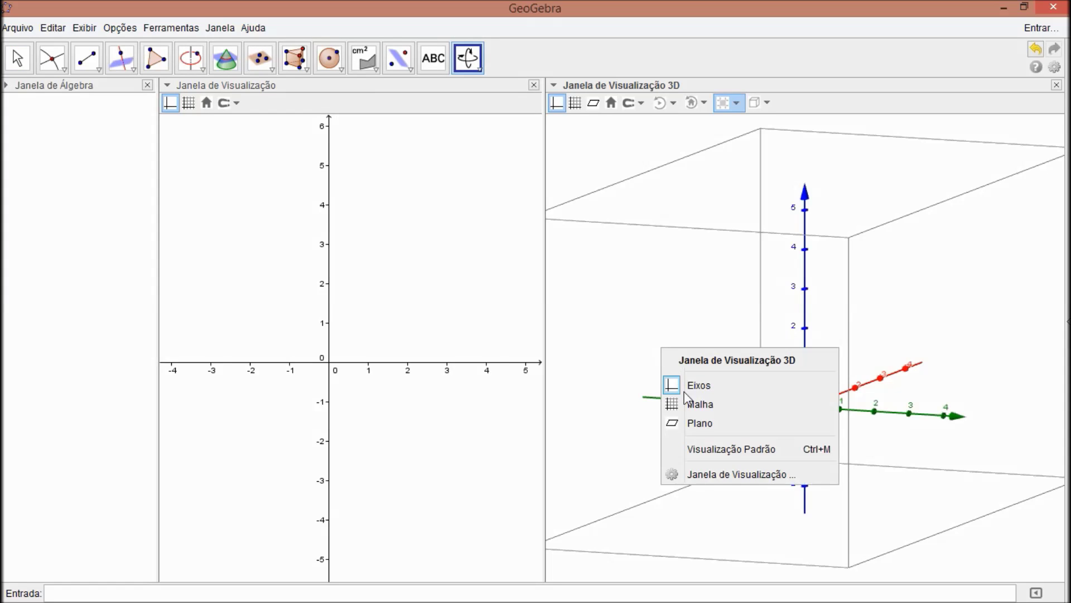
left_click(707, 475)
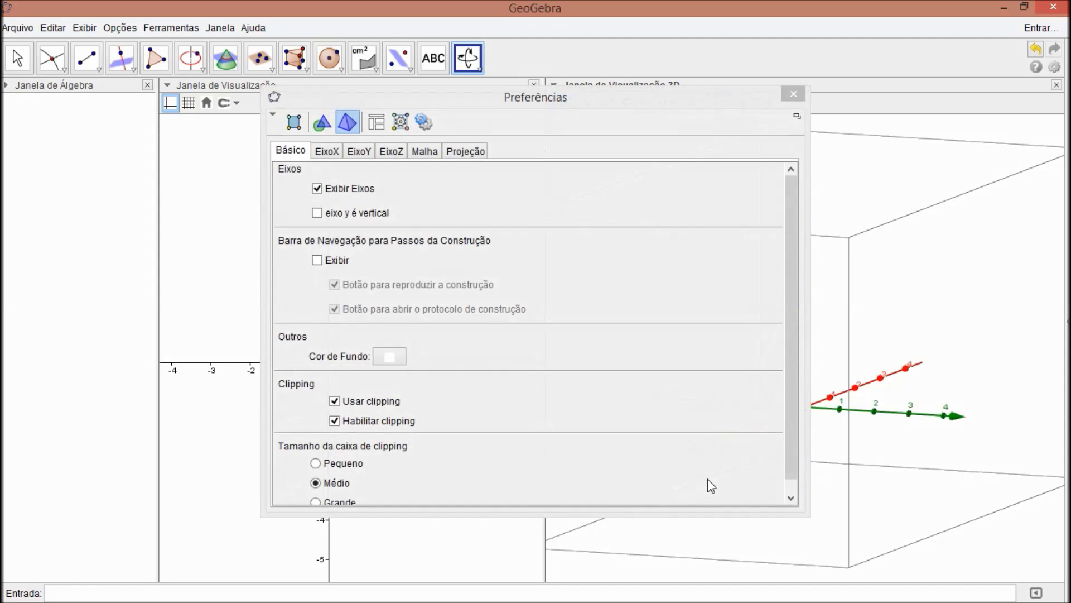
left_click(334, 400)
left_click(335, 421)
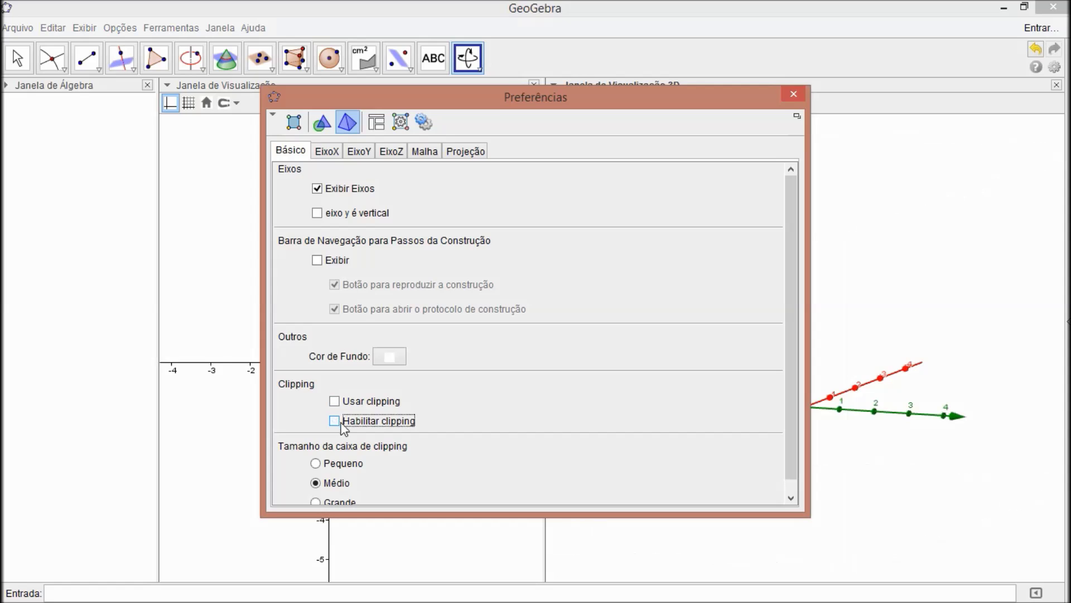
left_click(799, 94)
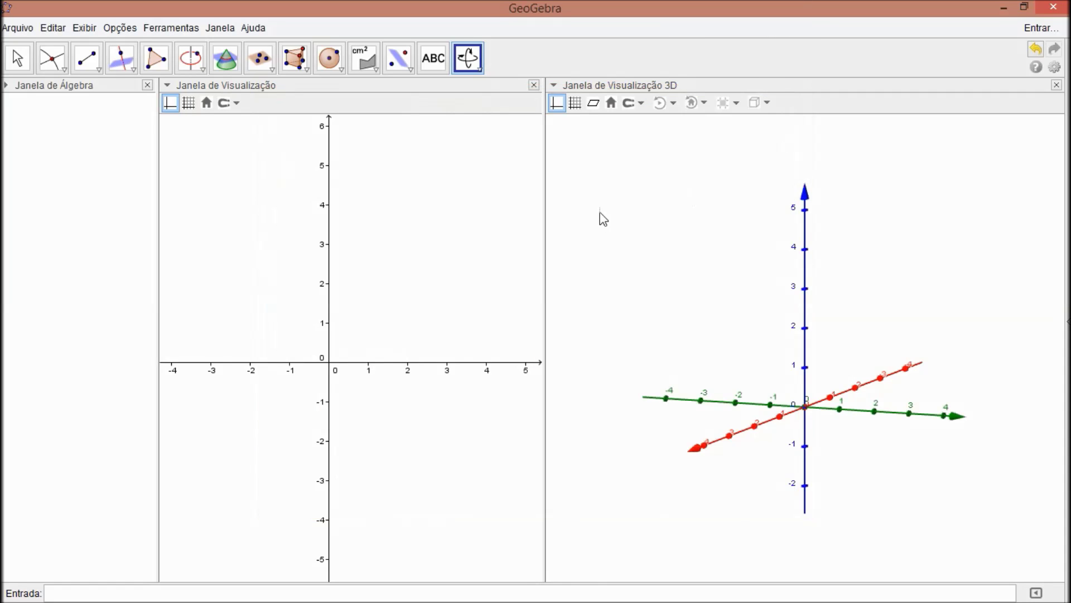
Step: Show the grid (Malha) in the 2D view and enter the points (0,0), (0,3), (3,3) and (3,0)
right_click(468, 257)
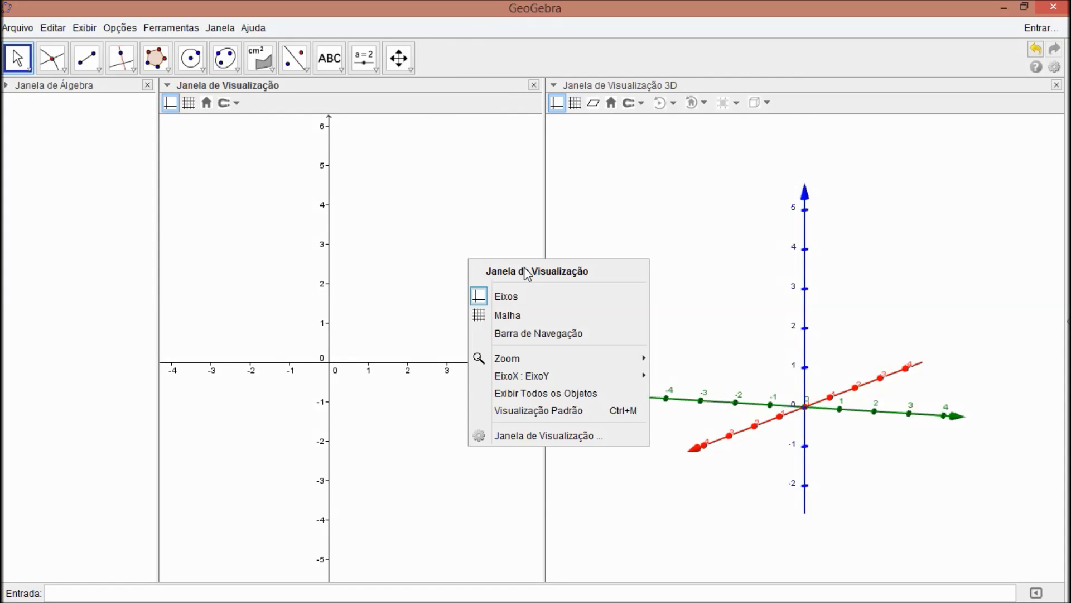
left_click(513, 320)
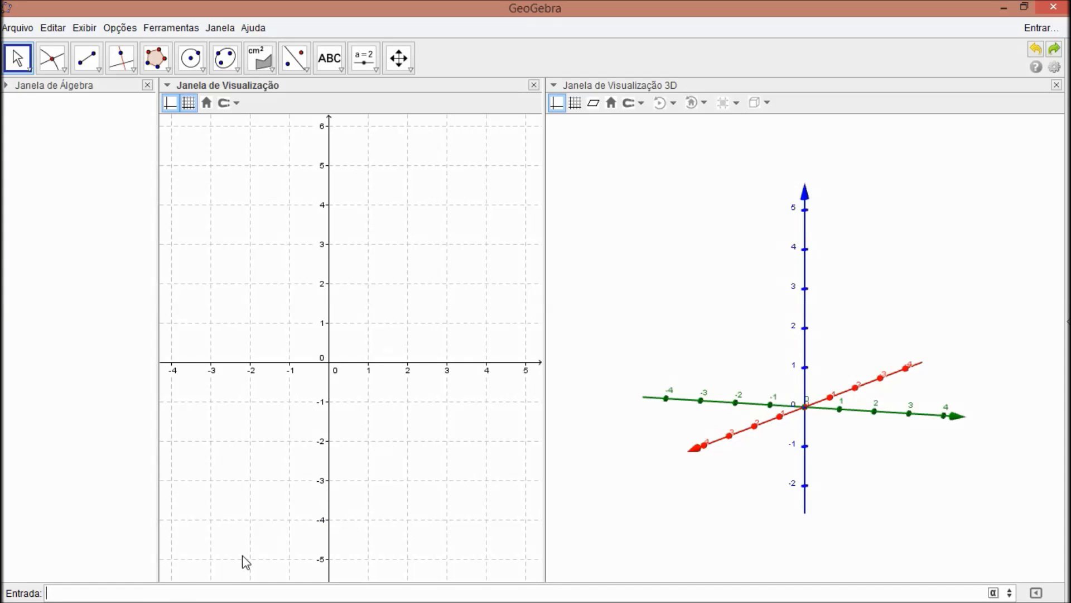
left_click(161, 592)
type("(0,0)")
key("Return")
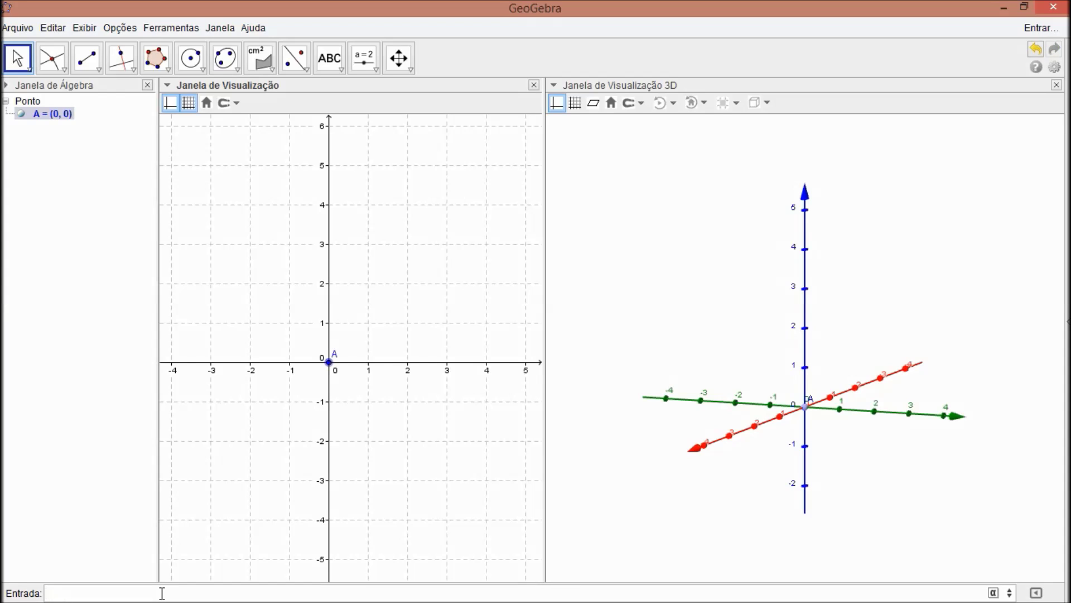
type("(0,3)")
key("Return")
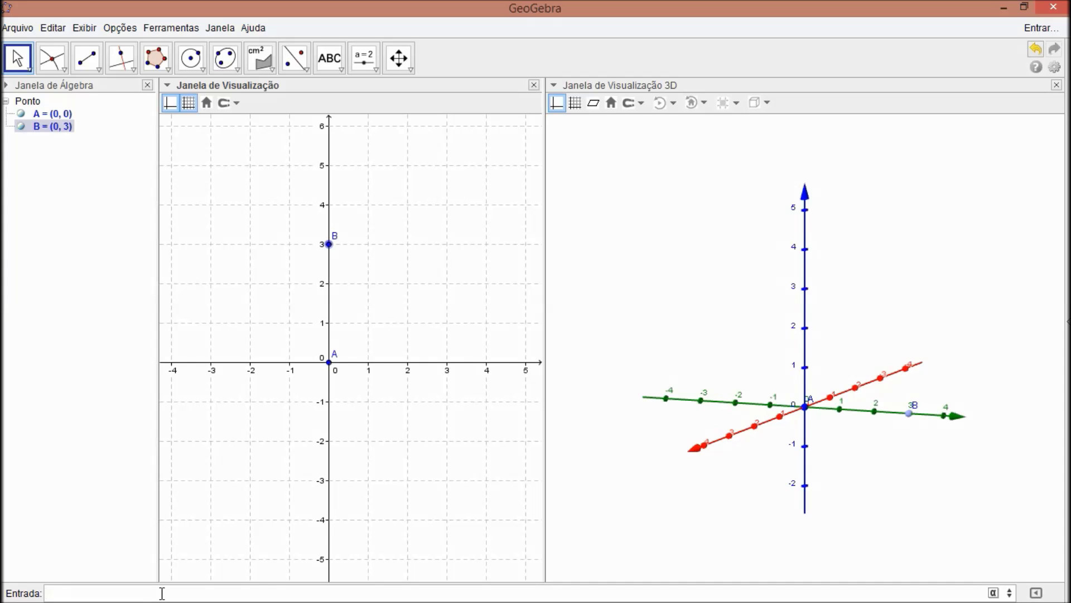
type("(3,3)")
key("Return")
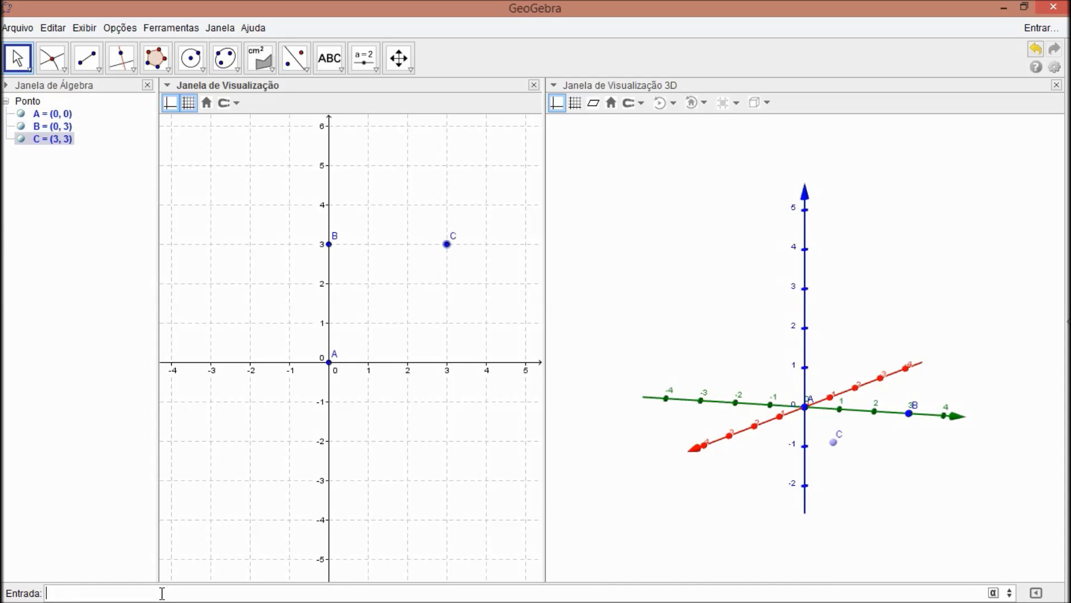
type("(3,0)")
key("Return")
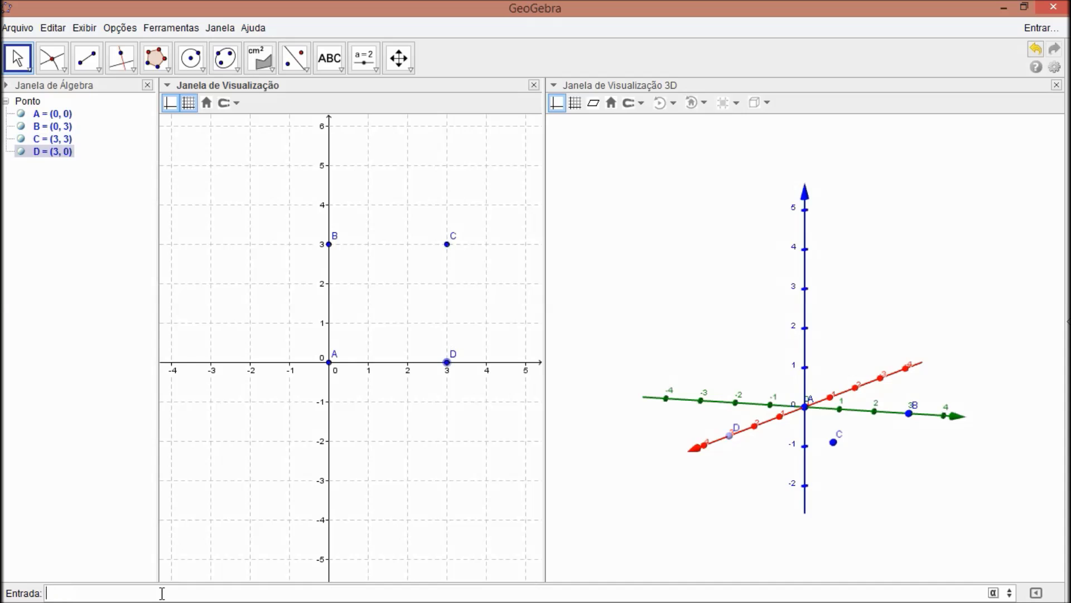
Step: Build a prism in the 3D view on base D, C, B, A with its first top vertex on the vertical axis at (0, 0, 4)
left_click(615, 306)
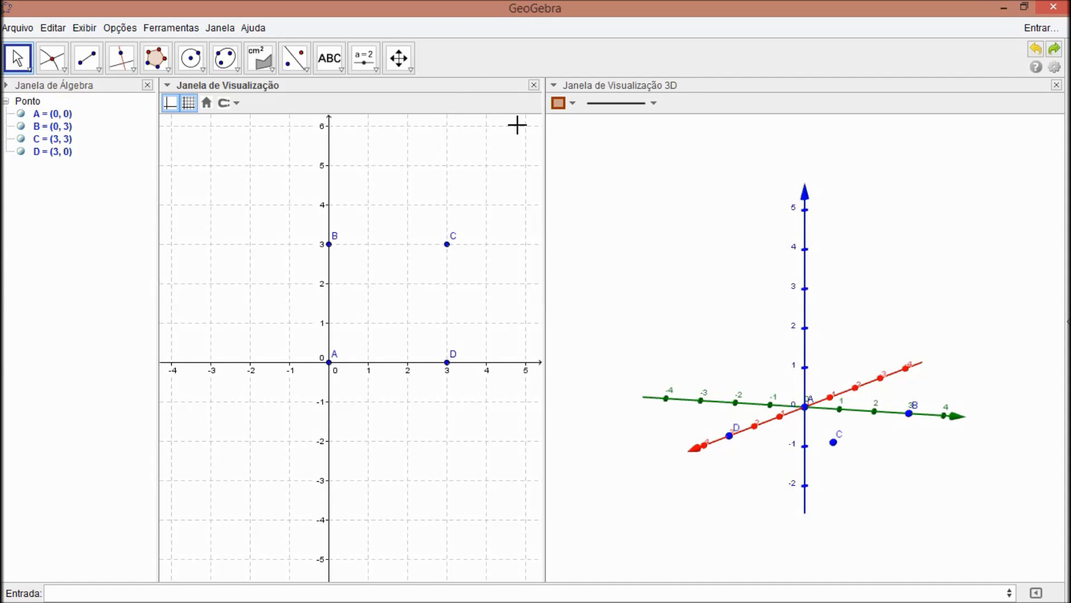
left_click(294, 58)
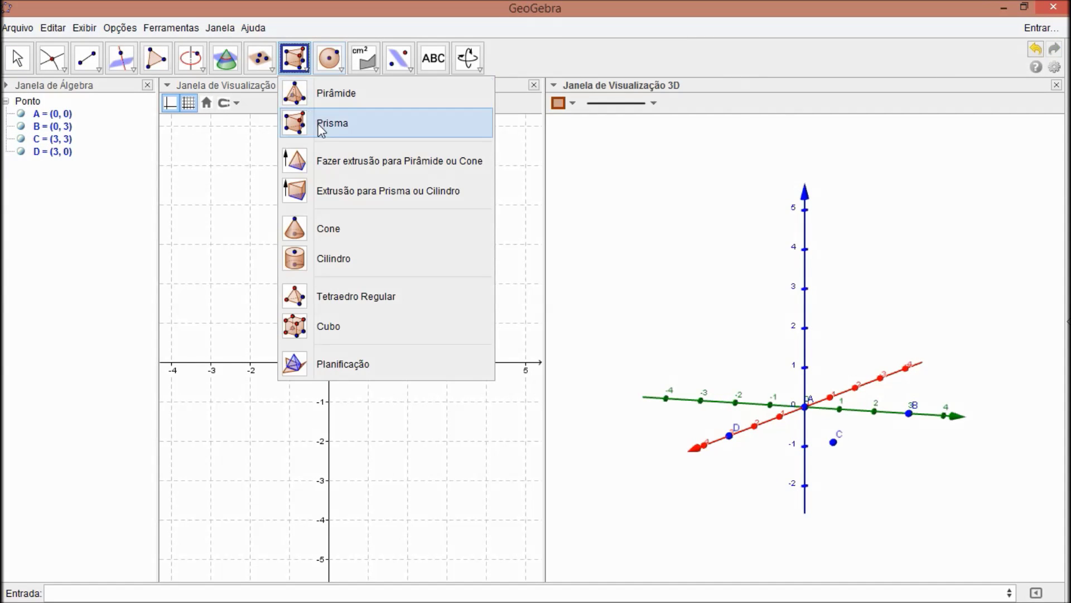
left_click(335, 119)
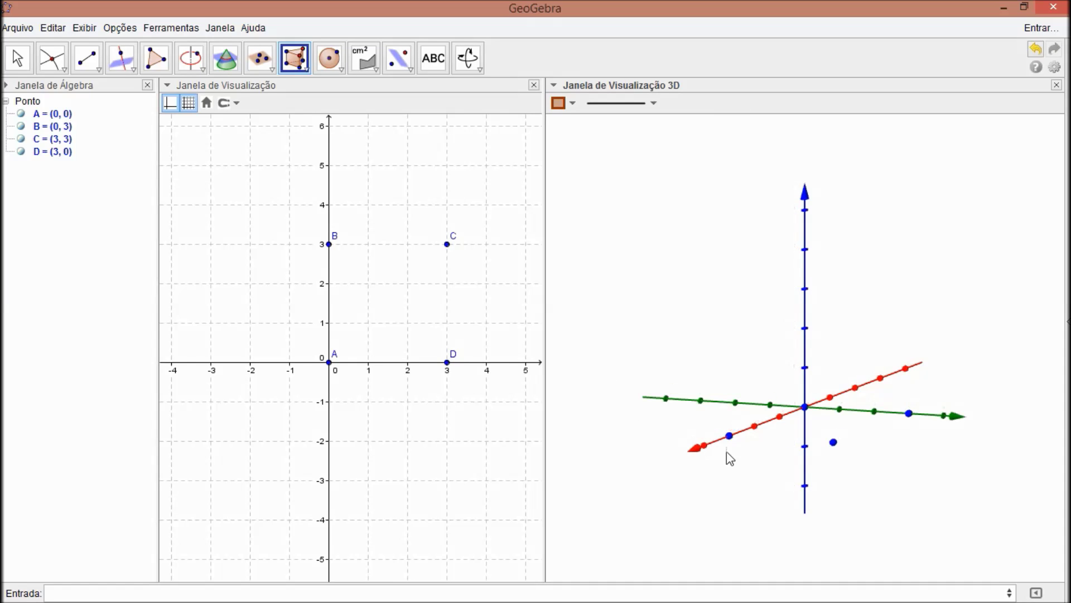
left_click(730, 437)
left_click(833, 442)
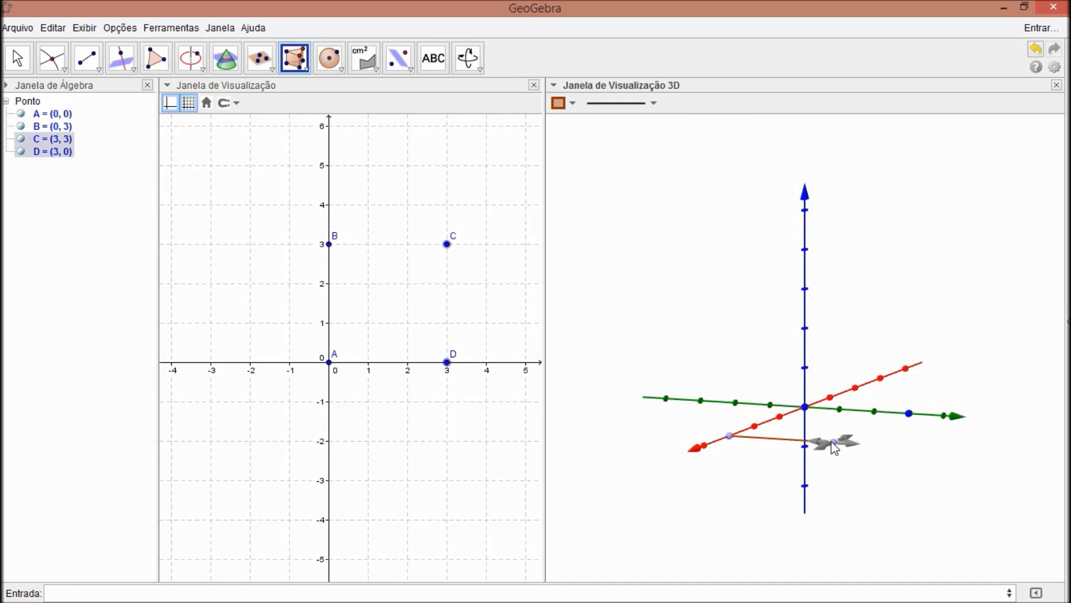
left_click(909, 414)
left_click(805, 406)
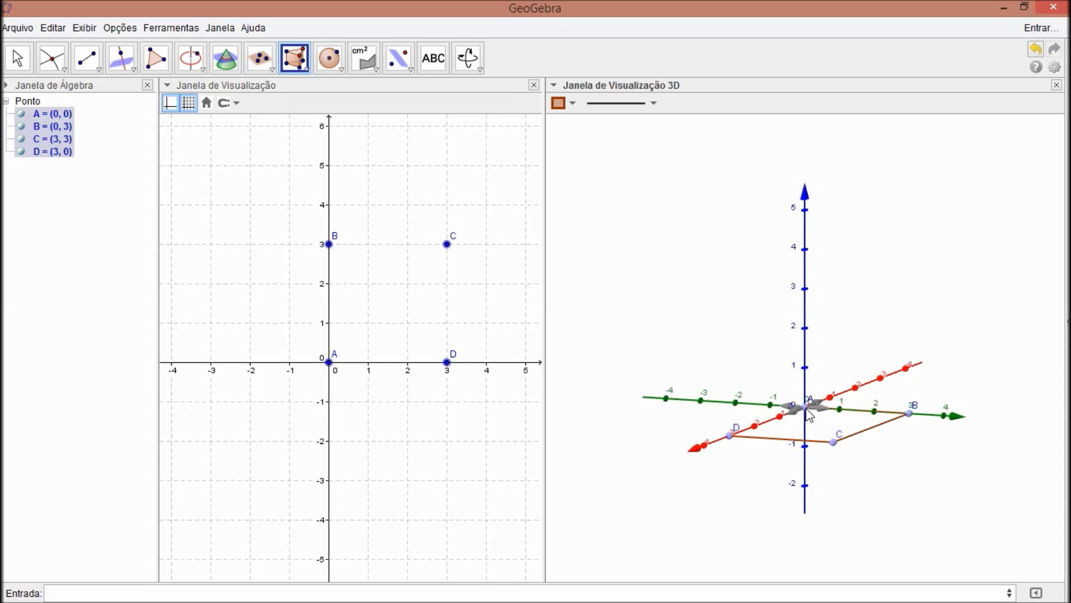
left_click(727, 439)
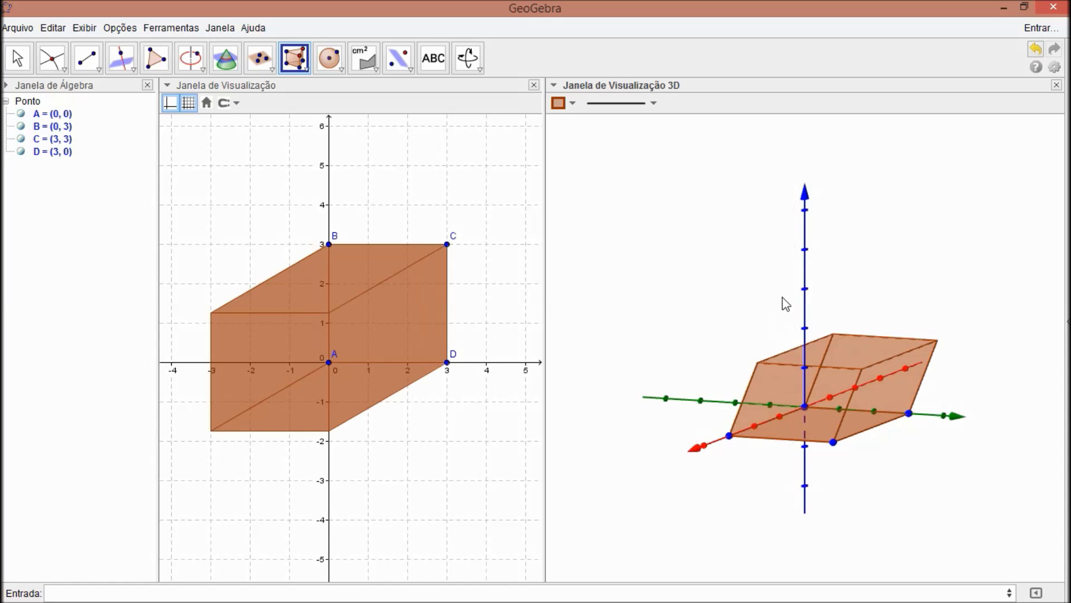
left_click(804, 252)
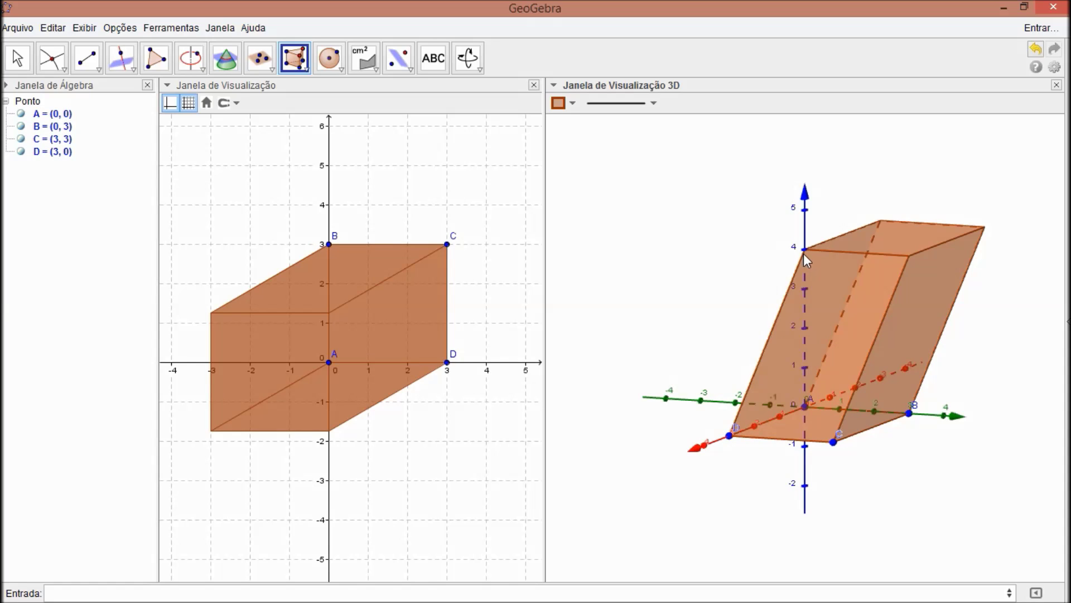
left_click(803, 252)
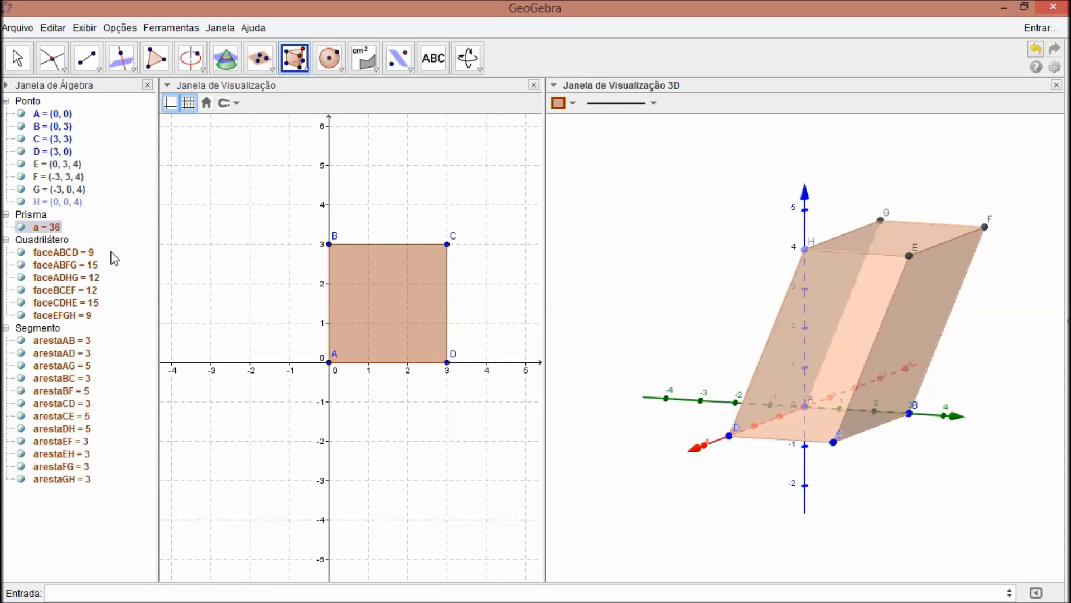
Step: Define the number a1=faceABCD from the prism's base face
left_click(89, 315)
left_click(97, 589)
type("A")
key("BackSpace")
type("a1=faceABCD")
key("Return")
Step: Define the numbers a2=faceABFG and a3=faceADHG from two of the prism's side faces
type("A")
key("BackSpace")
type("a")
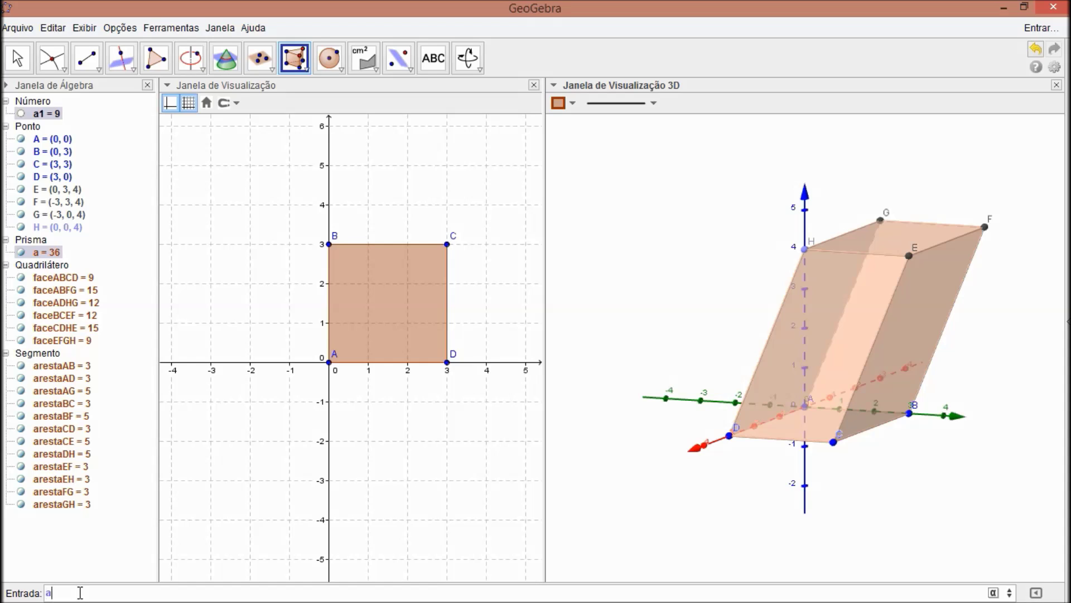
type("2=faceABFG")
key("Return")
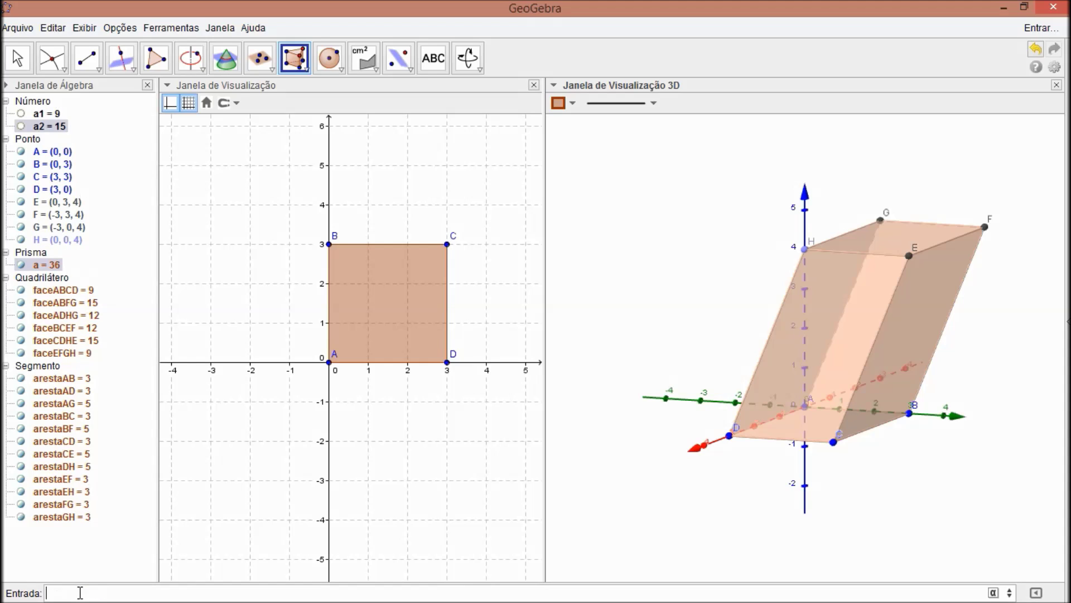
type("a3=faceADHG")
key("Return")
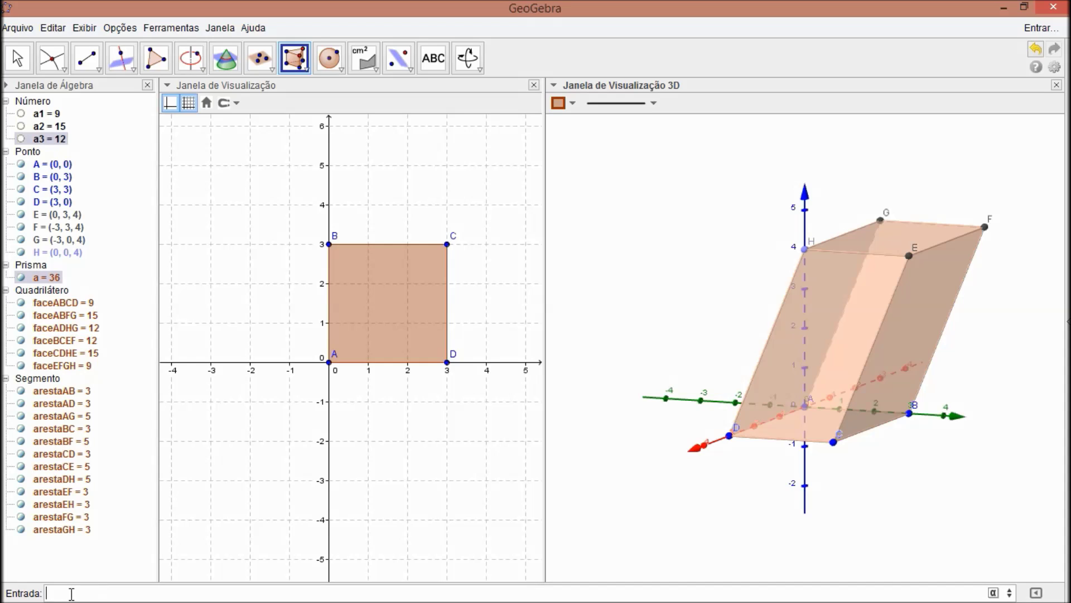
Step: Define the prism's total surface area as AT=2(a1+a2+a3)
type("AT=2")
type("(a1+a2+a3")
key("Return")
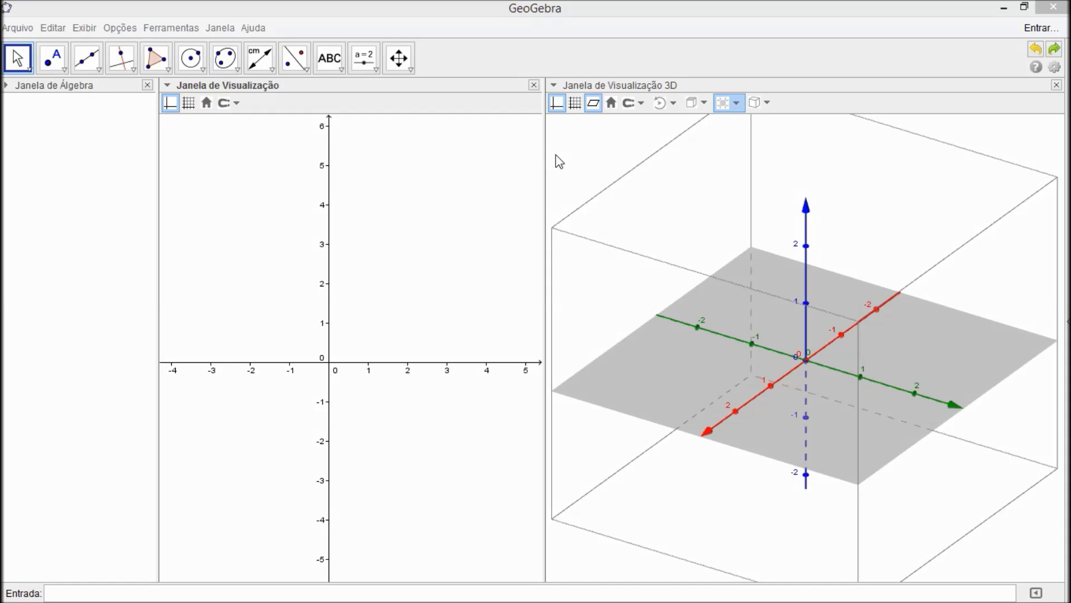
Step: Build a regular tetrahedron (Tetraedro Regular) in the 3D view from the points (2, 0, 0) and (0, 2, 0)
left_click(607, 176)
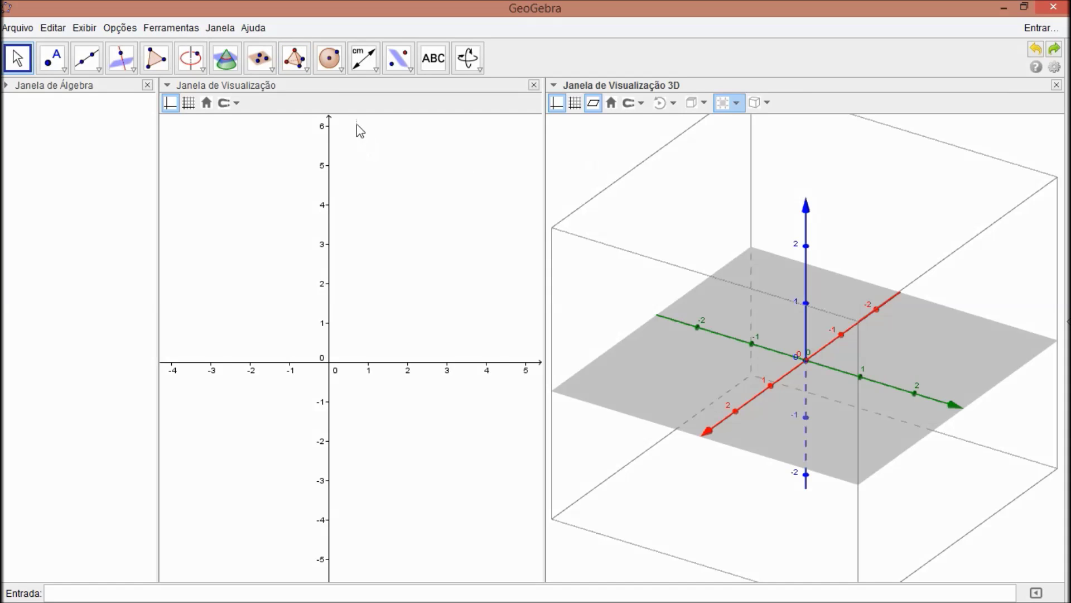
left_click(301, 63)
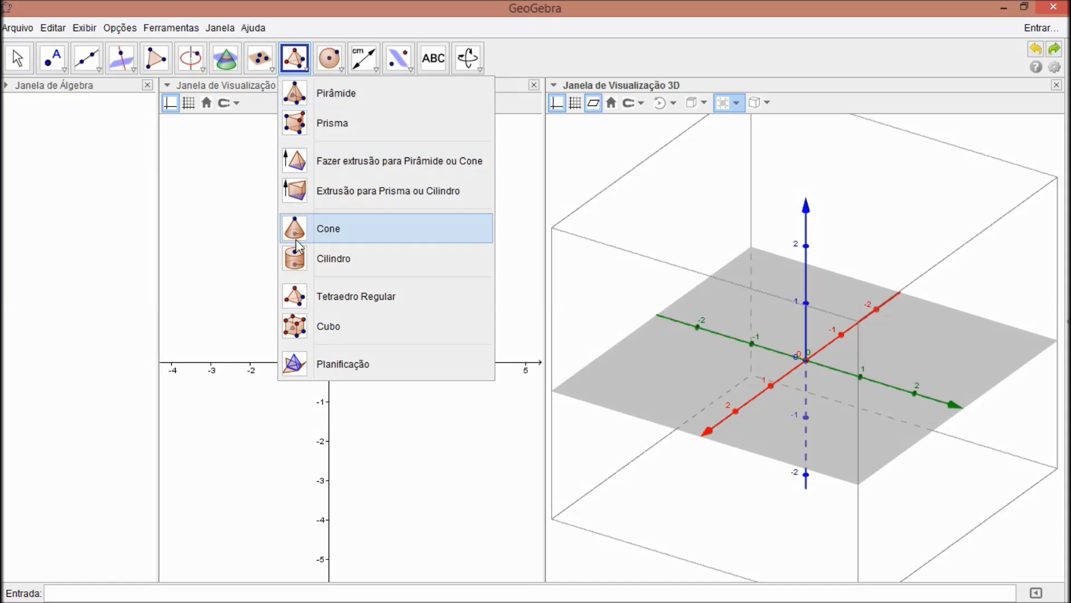
left_click(322, 297)
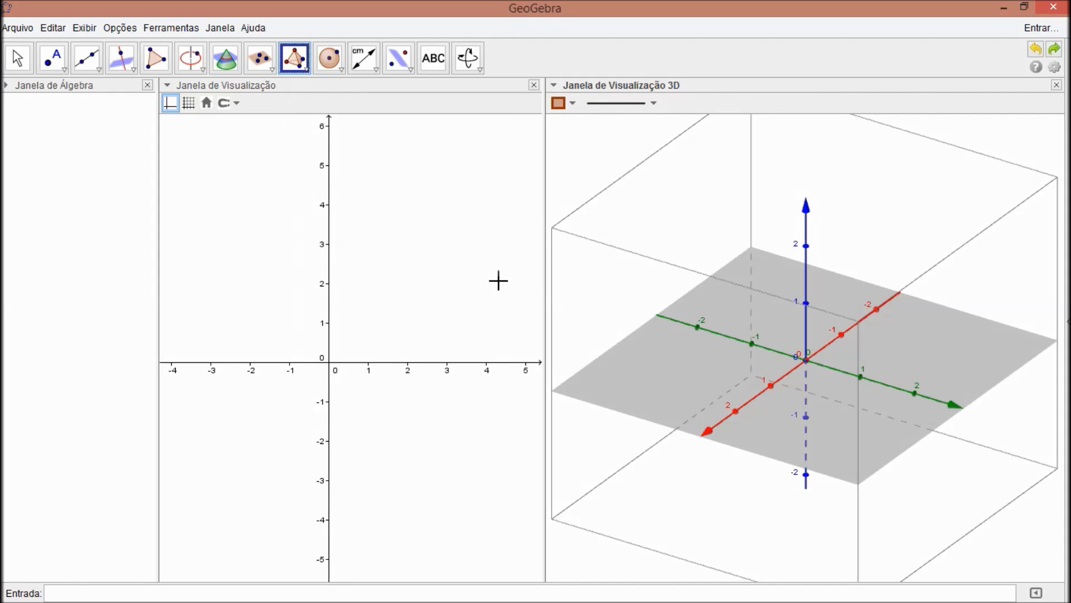
left_click(734, 411)
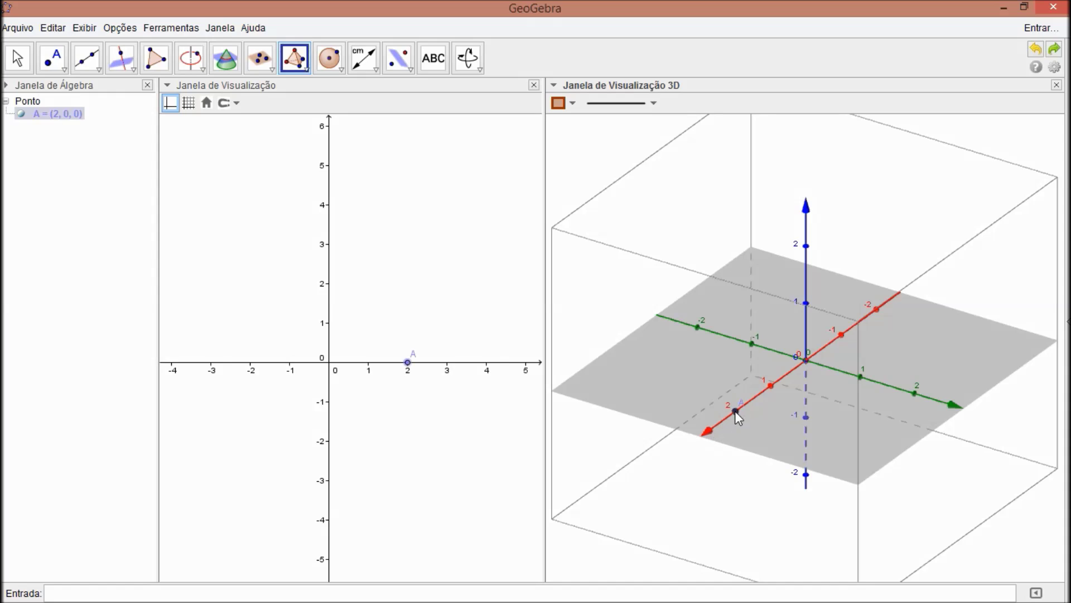
left_click(915, 393)
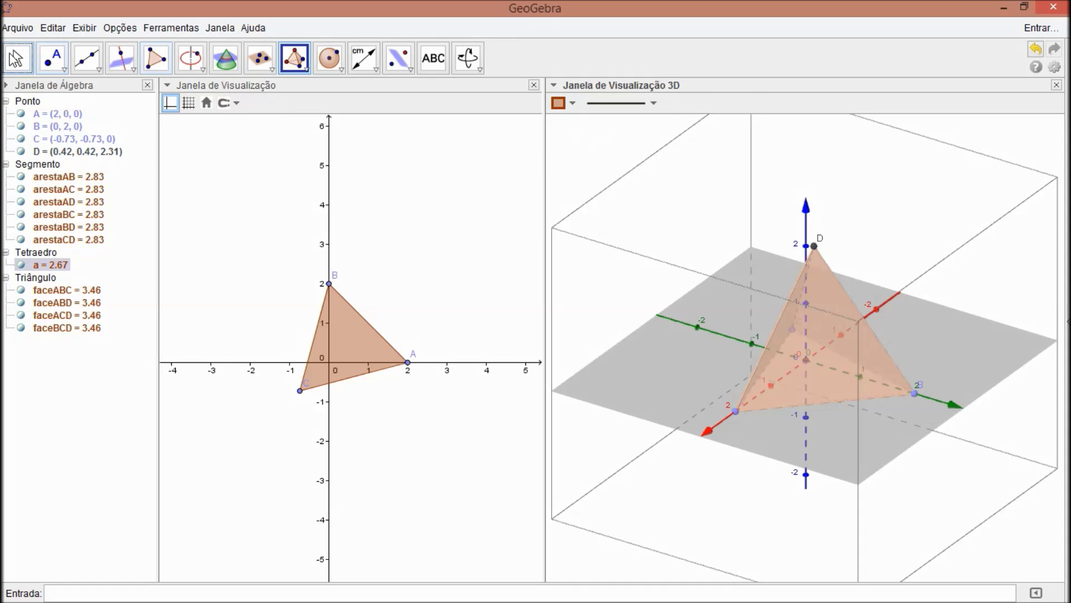
Step: Hide the coordinate axes and the base plane in the 3D view
left_click(15, 58)
left_click(557, 103)
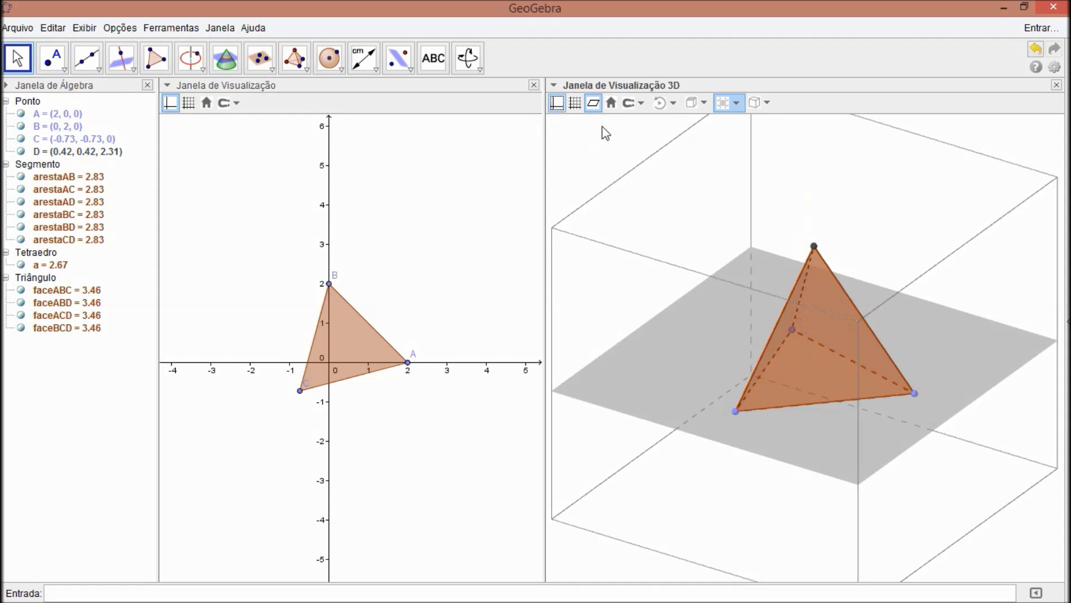
left_click(598, 103)
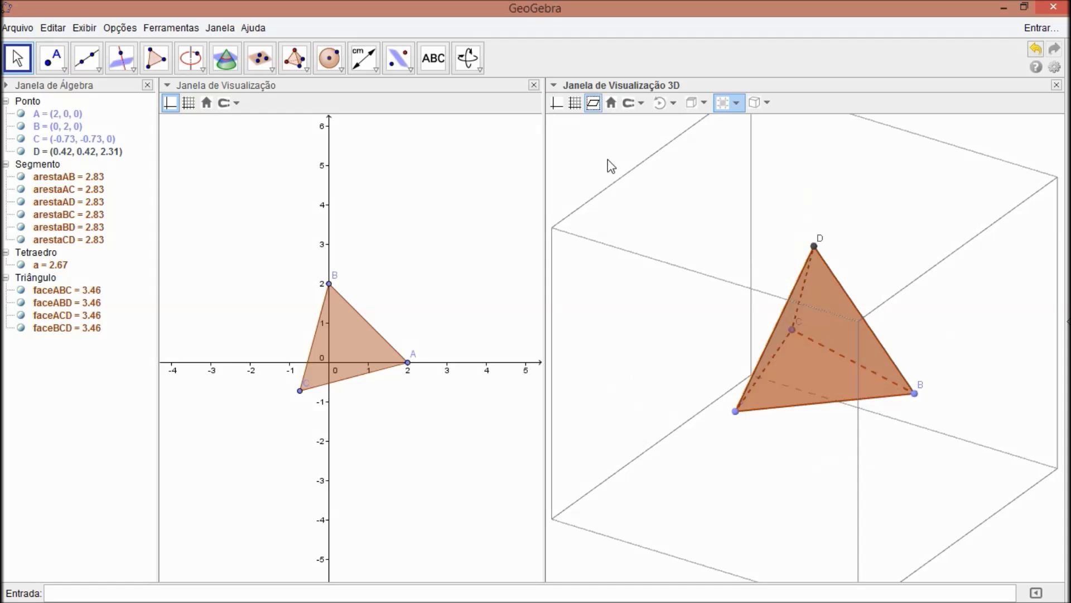
Step: Hide the tetrahedron's four triangular faces faceABC, faceABD, faceACD and faceBCD
left_click(468, 58)
left_click_drag(730, 335, 586, 334)
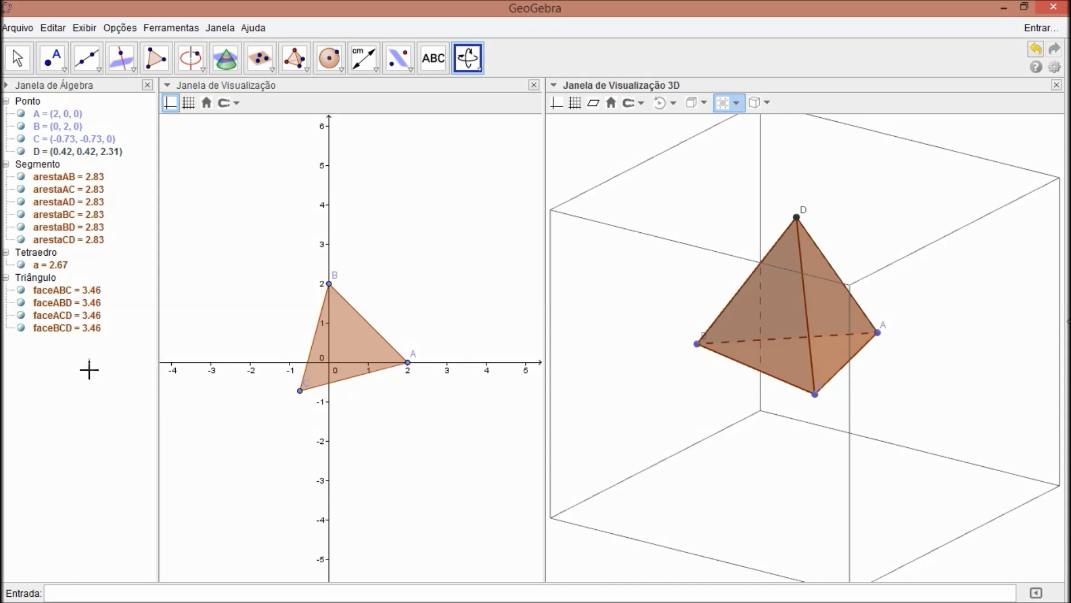
left_click(21, 291)
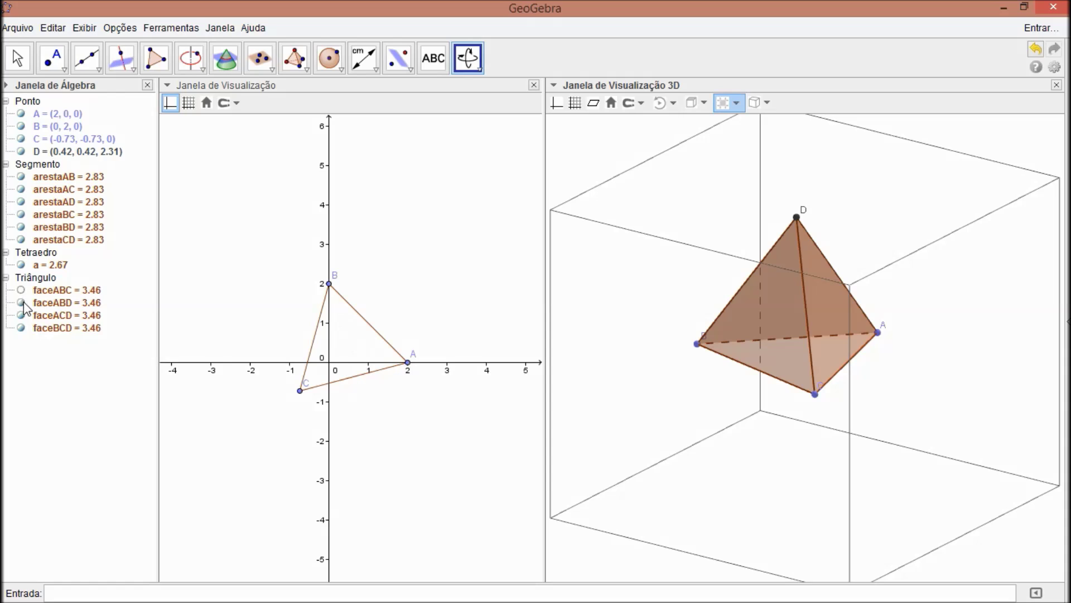
left_click(22, 303)
left_click(21, 315)
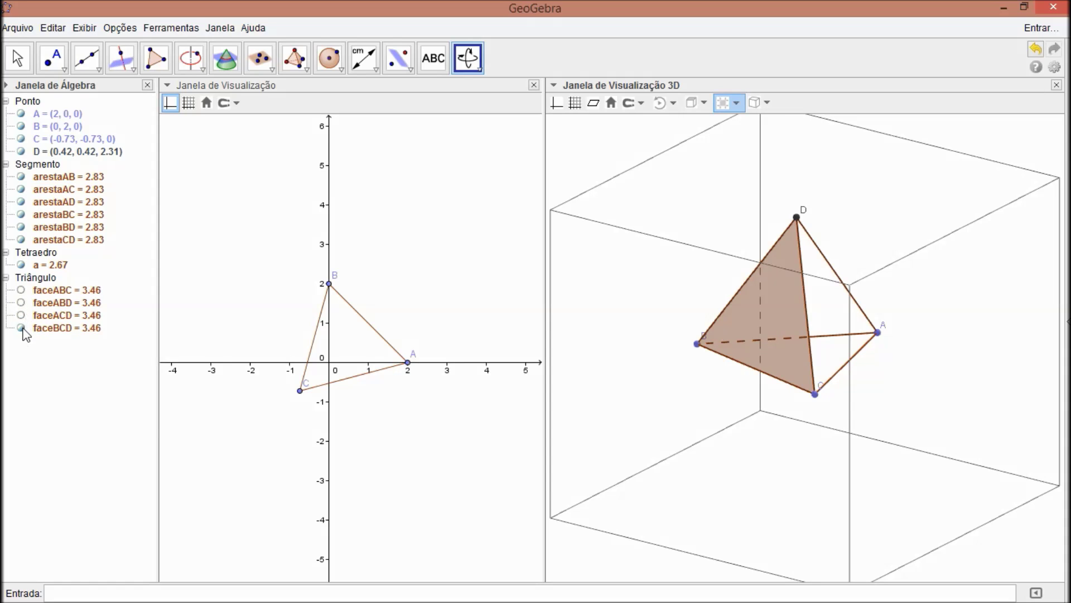
left_click(21, 328)
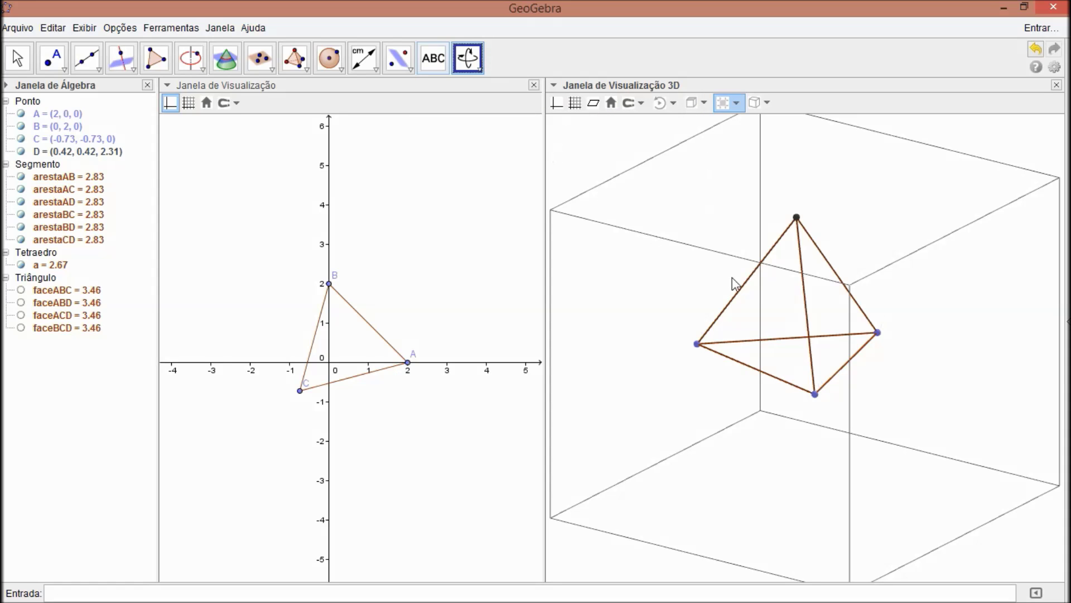
Step: Inspect the tetrahedron's wireframe from several angles, then show its four triangular faces again
left_click_drag(732, 277, 736, 270)
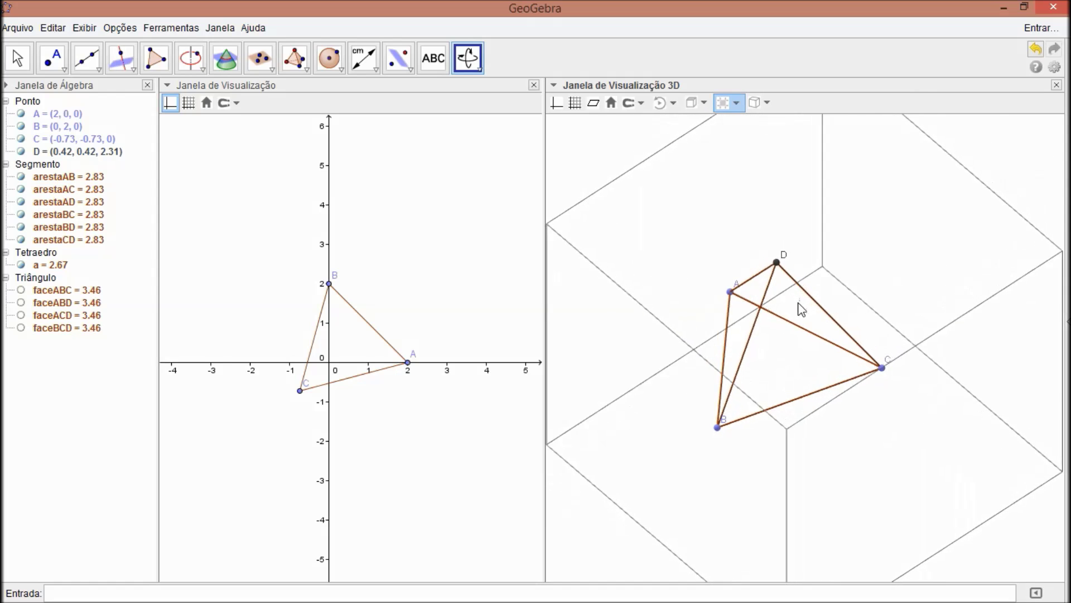
left_click(845, 273)
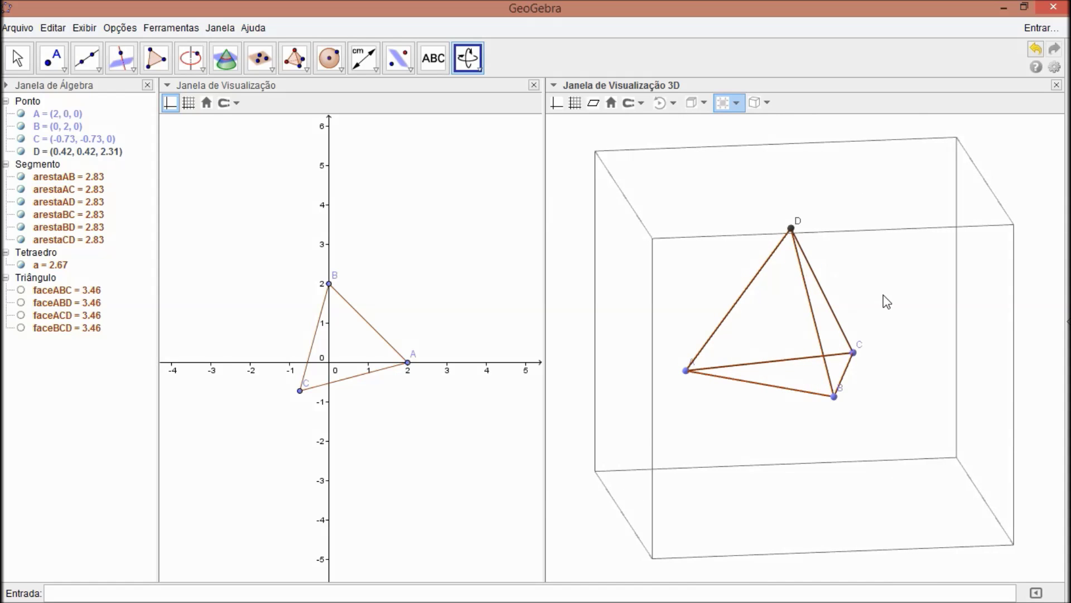
left_click_drag(884, 297, 902, 310)
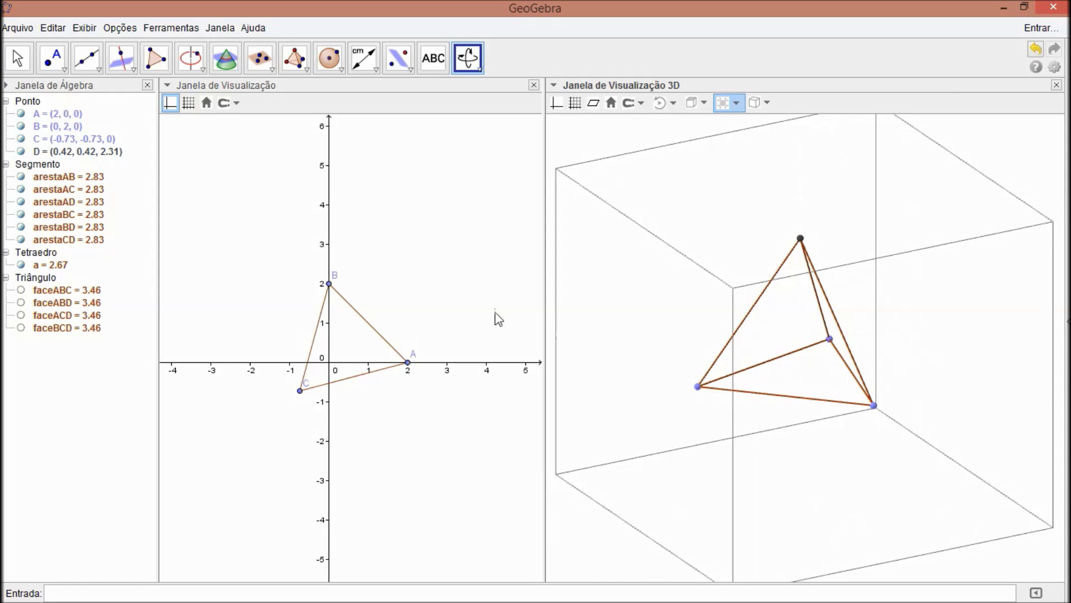
left_click(21, 290)
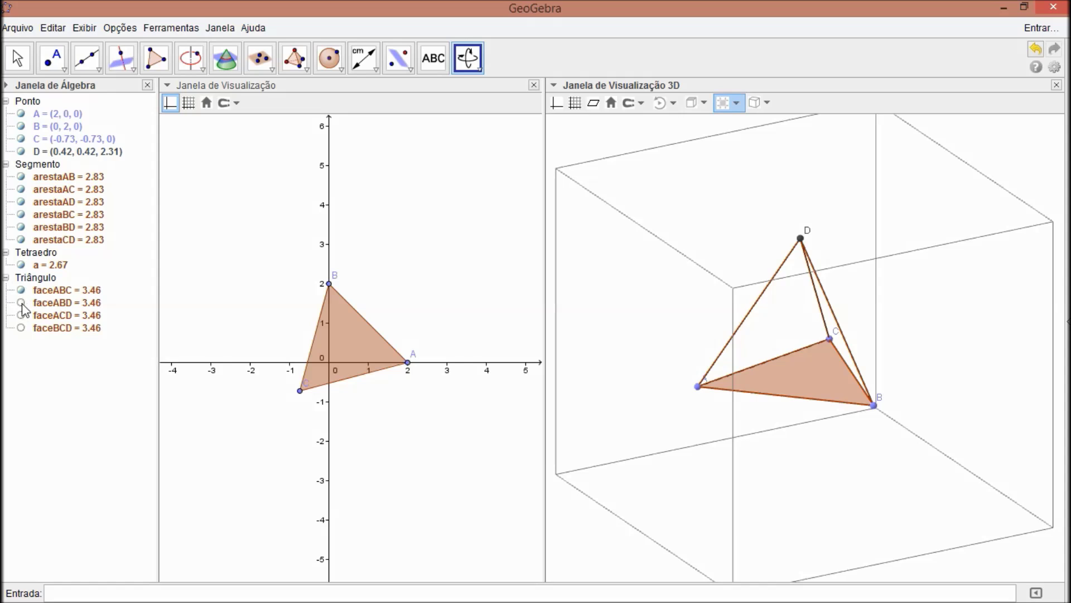
left_click(21, 302)
left_click(21, 315)
left_click(21, 328)
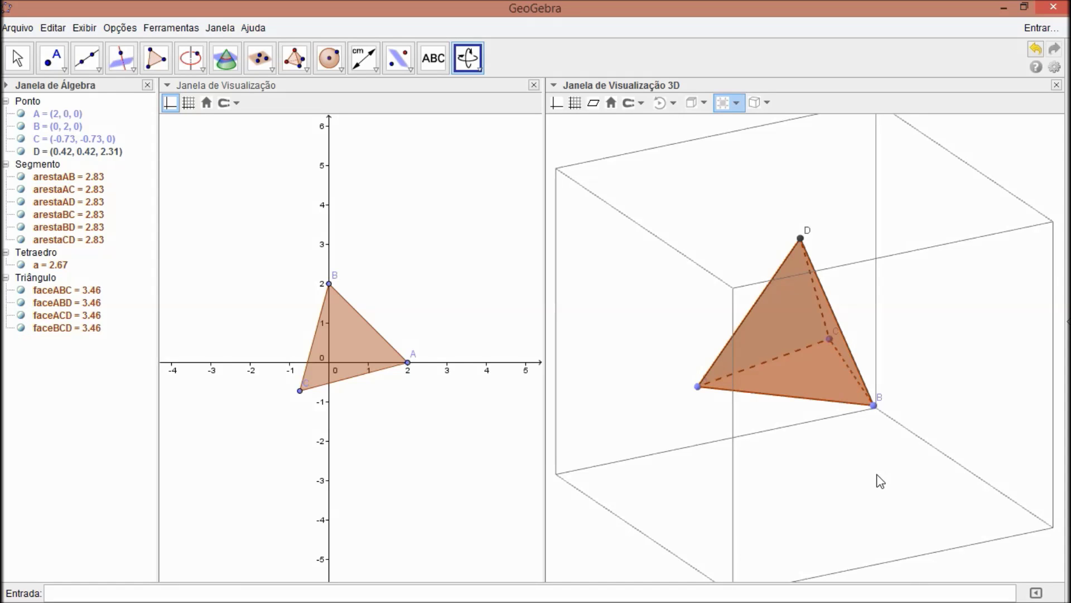
Step: Measure the distances AB, BD and DA between the tetrahedron's vertices in the 3D view
mouse_move(876, 456)
left_mouse_down()
mouse_move(890, 454)
mouse_move(877, 462)
left_mouse_up()
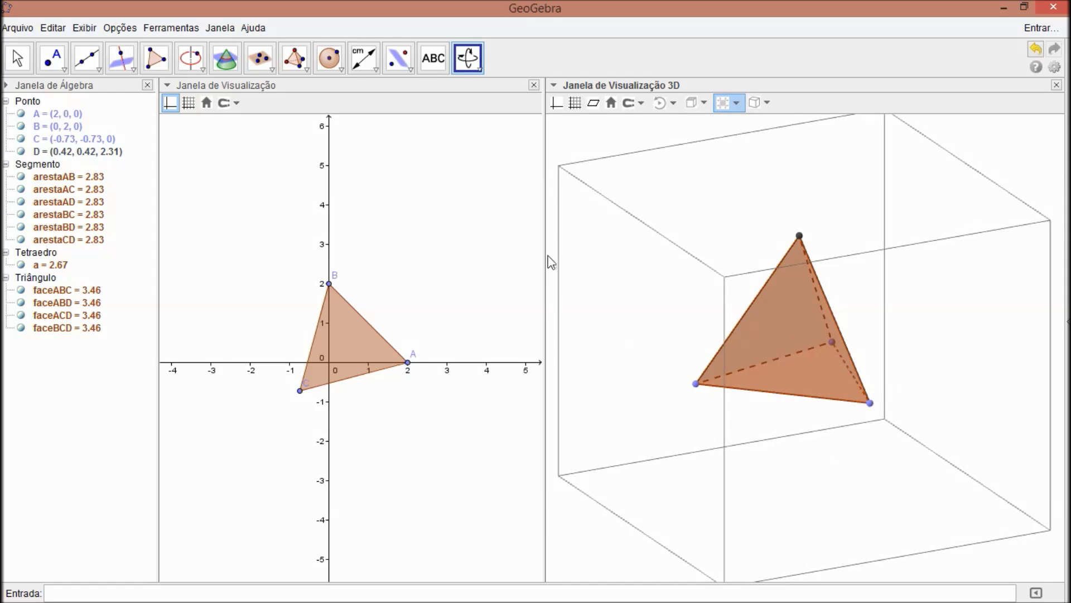
left_click(377, 71)
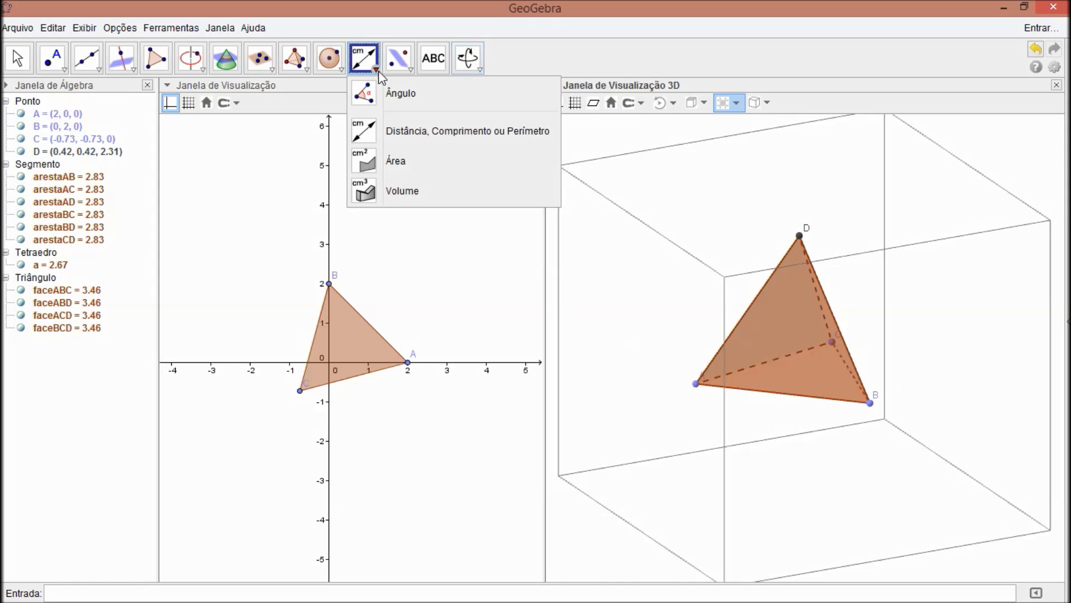
left_click(408, 130)
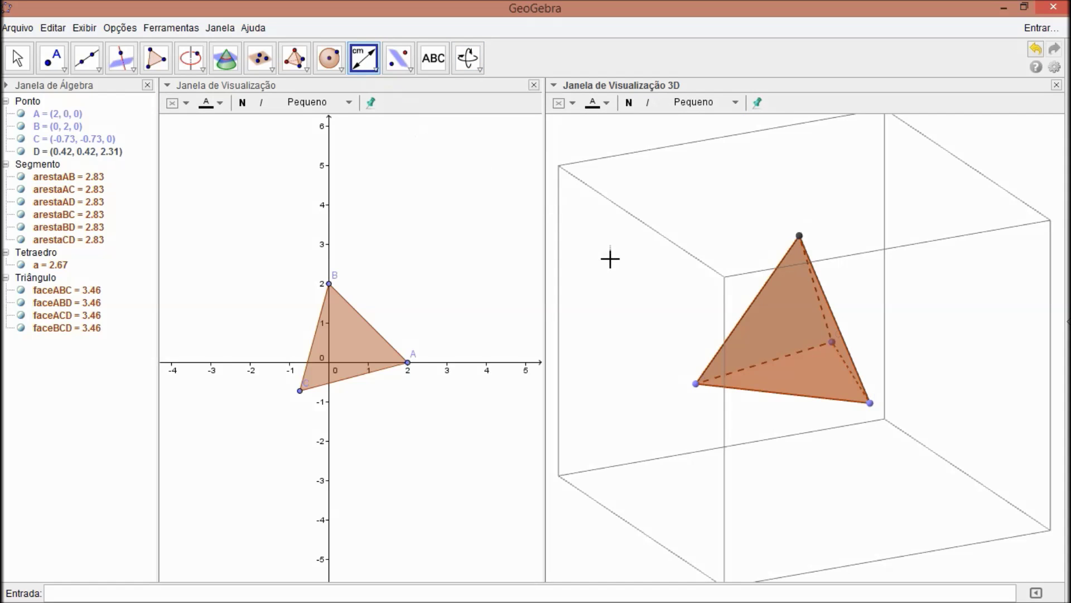
left_click(696, 385)
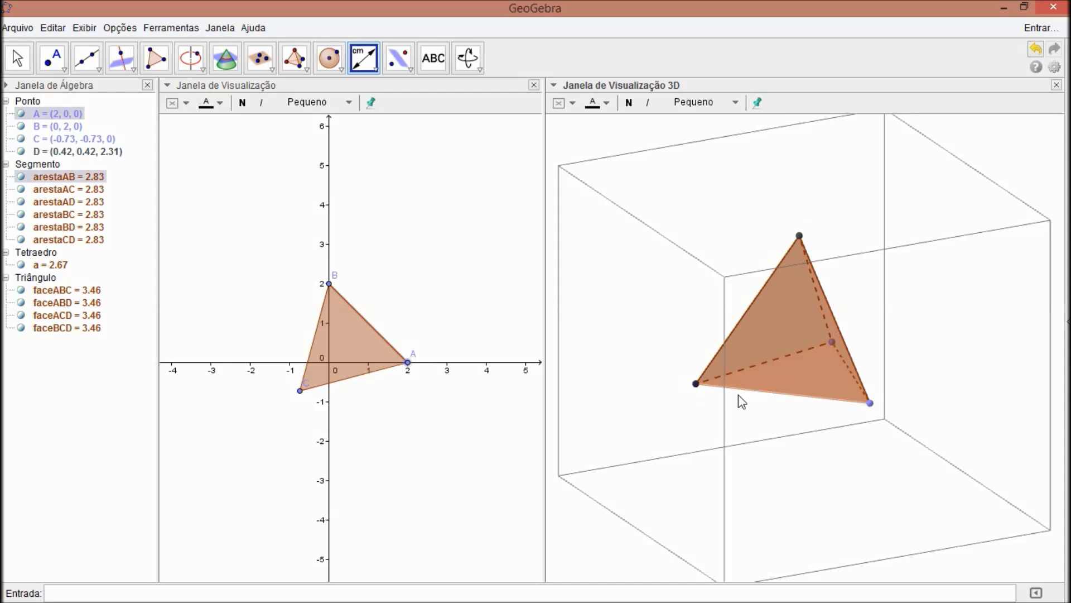
left_click(870, 402)
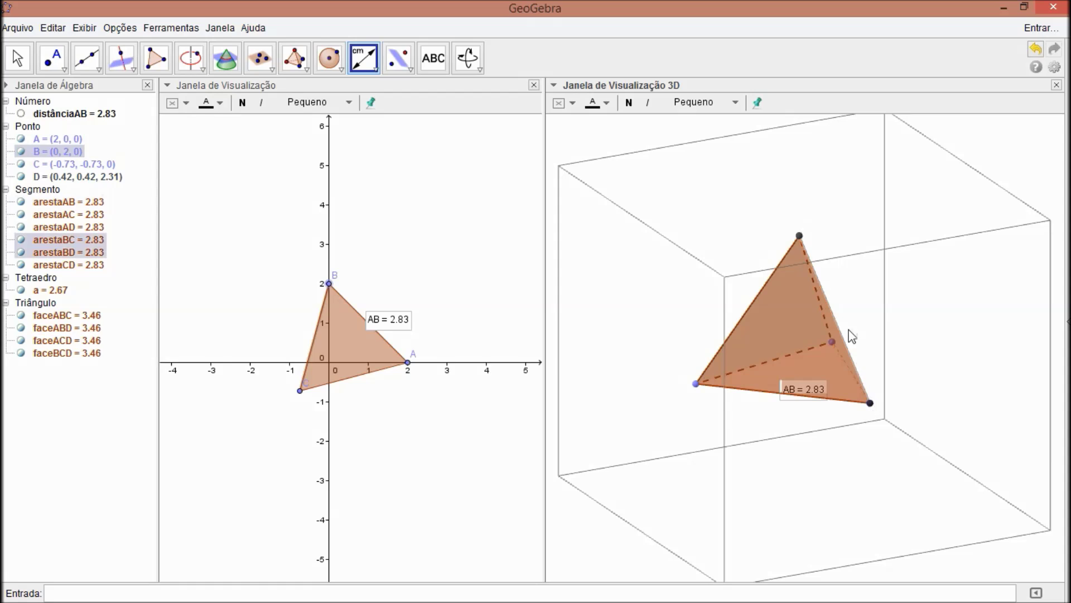
left_click(803, 239)
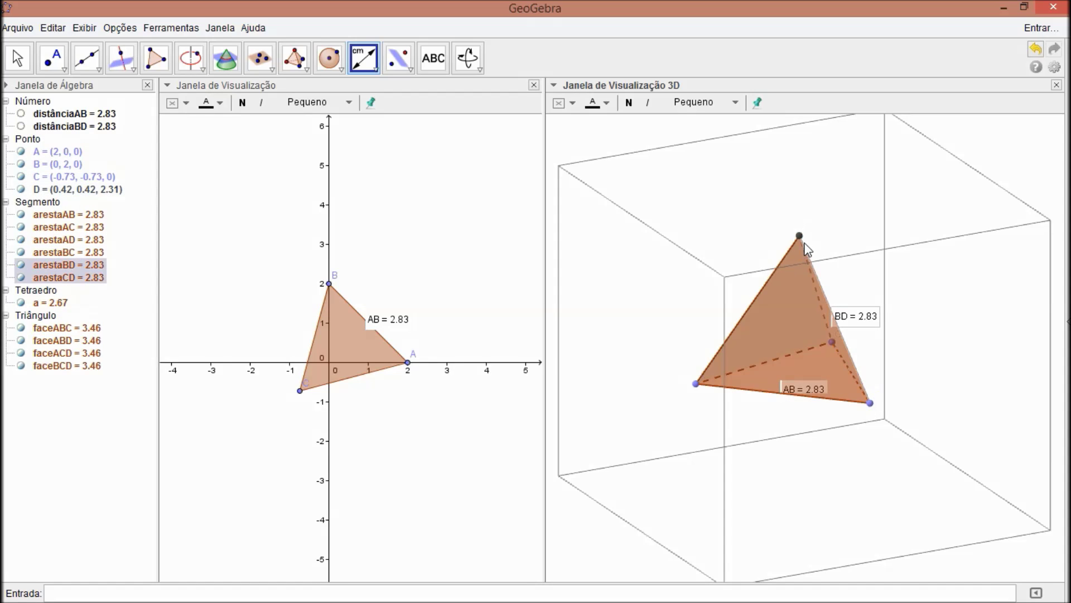
left_click(801, 237)
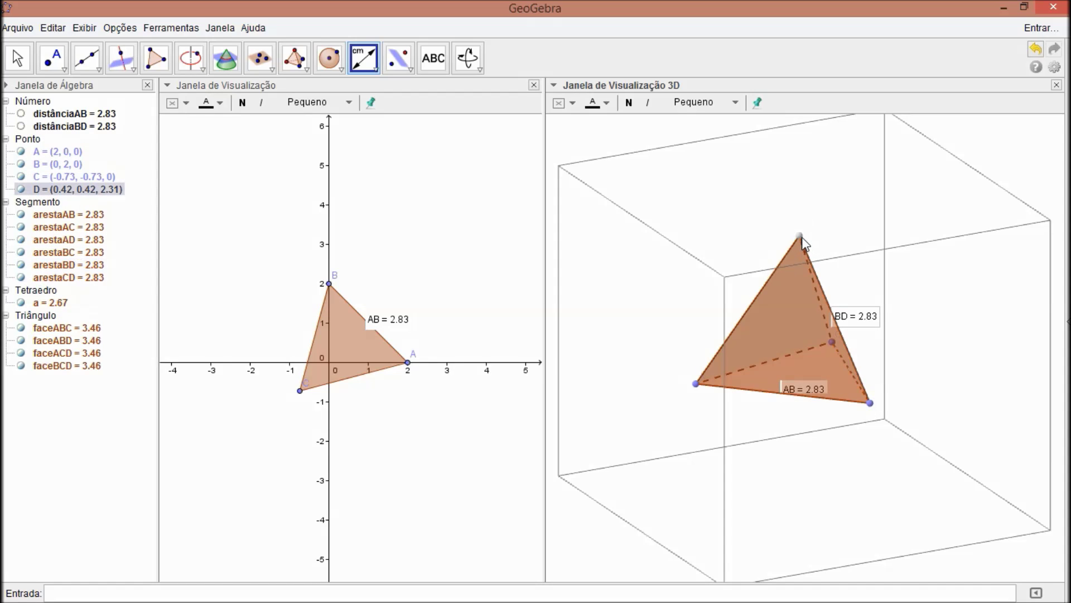
left_click(696, 384)
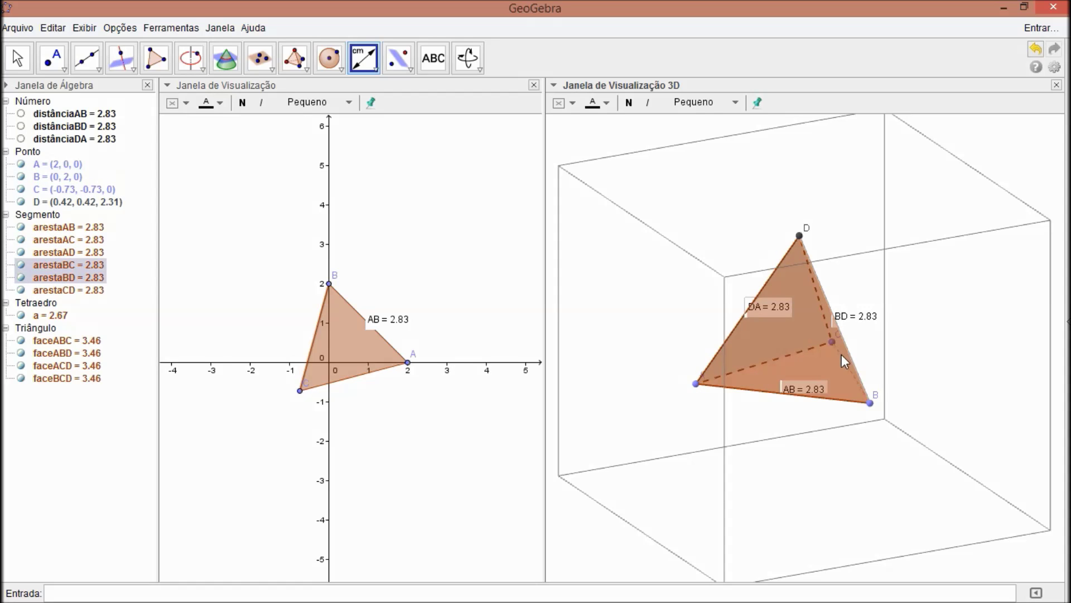
Step: Measure the distances BC and AC between the vertices of the tetrahedron's base
left_click(467, 58)
left_click_drag(773, 325, 677, 332)
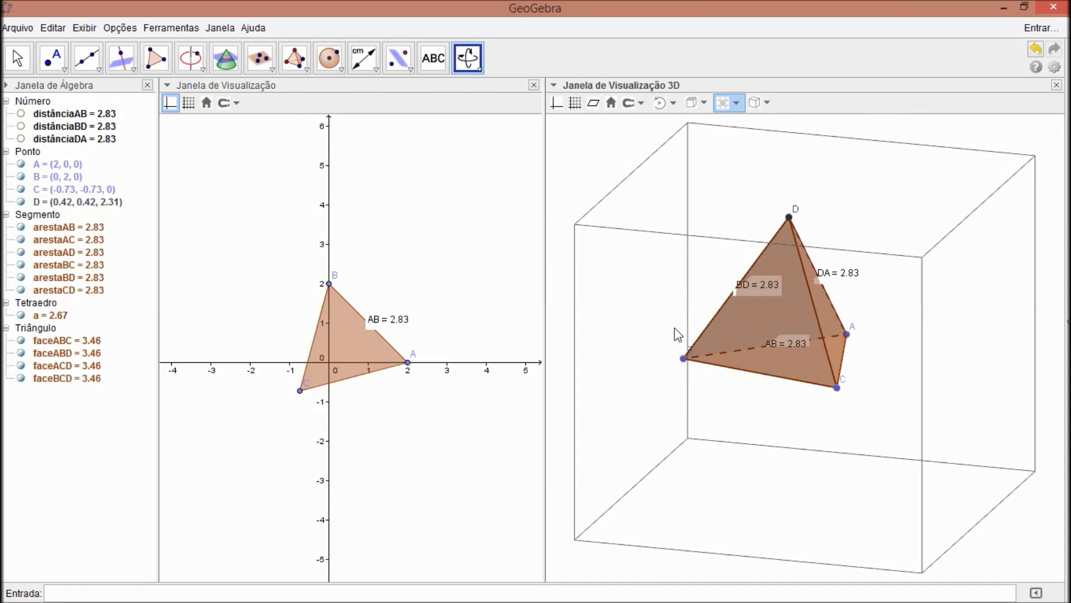
left_click(364, 58)
left_click(683, 358)
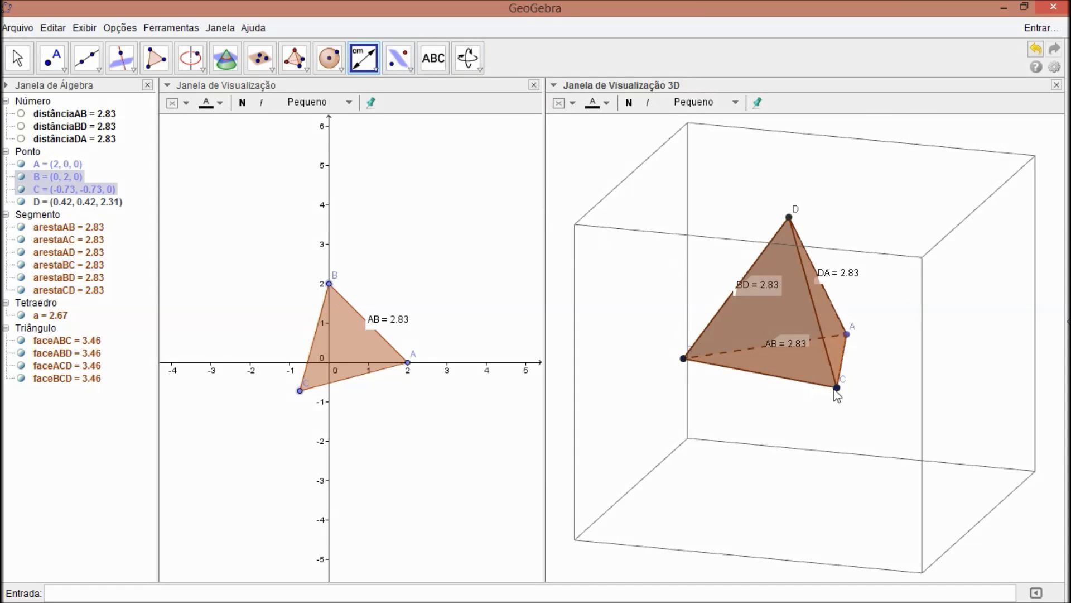
left_click(837, 387)
left_click(846, 334)
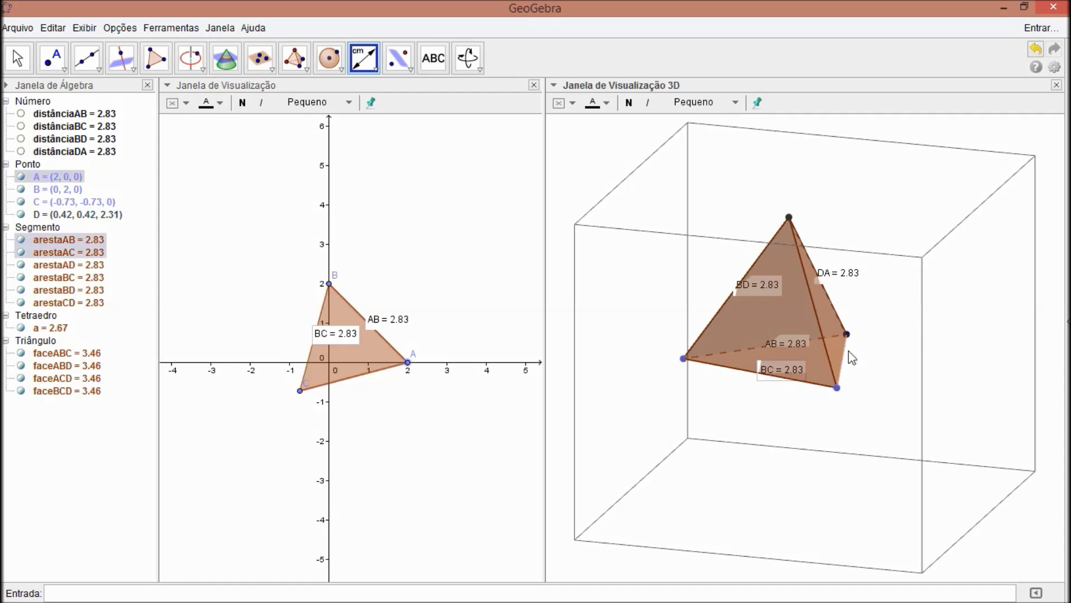
left_click(837, 387)
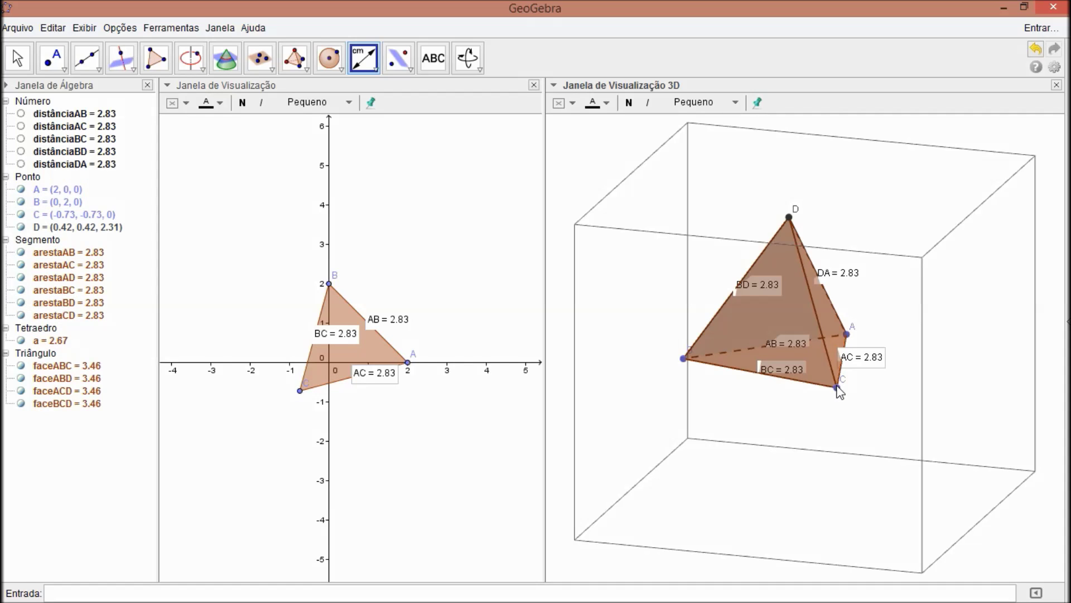
Step: Move the length labels of BC, BD, AC and DA outside the tetrahedron in the 3D view
left_click(17, 58)
left_click_drag(781, 370, 747, 400)
left_click_drag(745, 290, 710, 280)
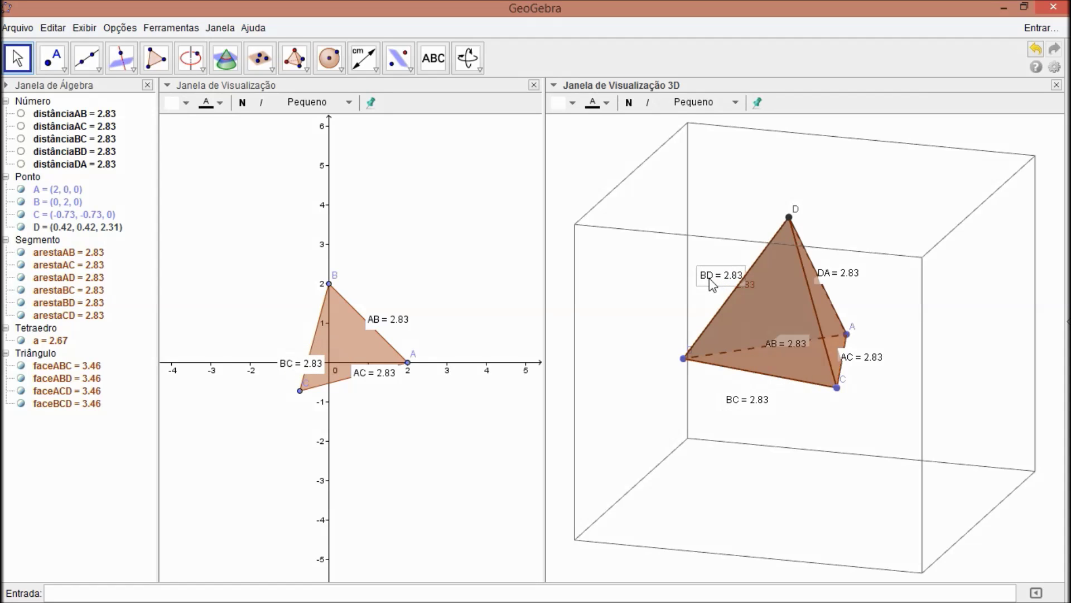
left_click(797, 339)
left_click_drag(856, 356, 882, 361)
left_click(838, 276)
left_click_drag(855, 282, 882, 289)
left_click(820, 349)
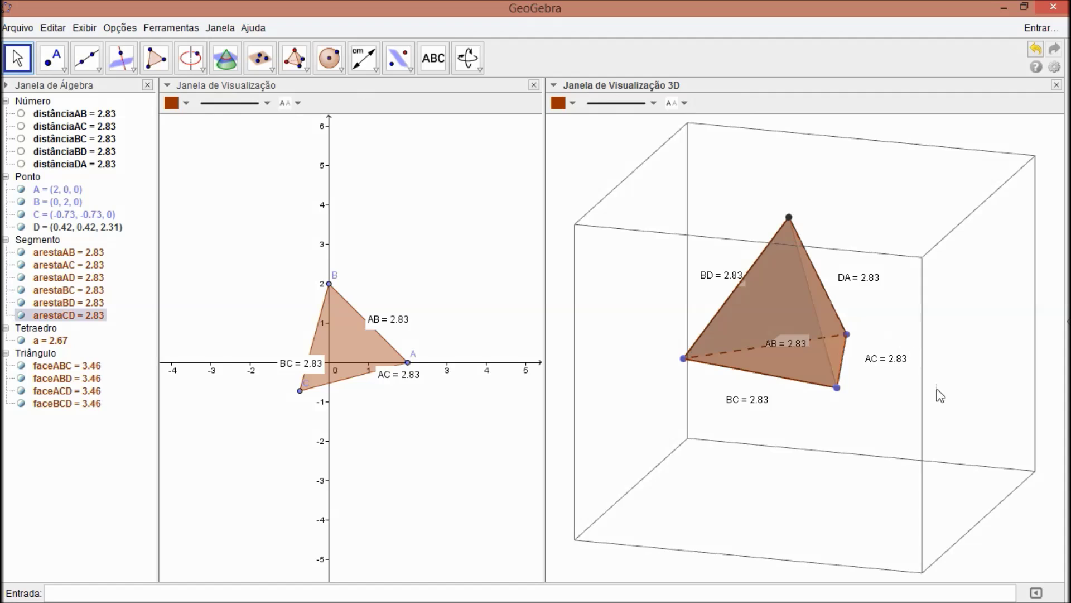
key("ctrl+z")
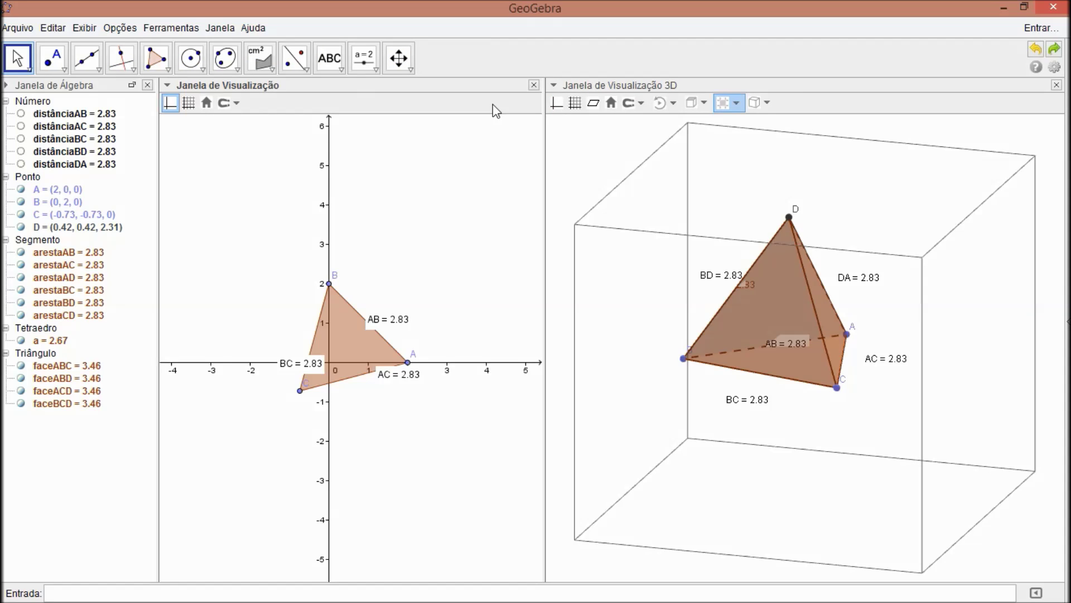
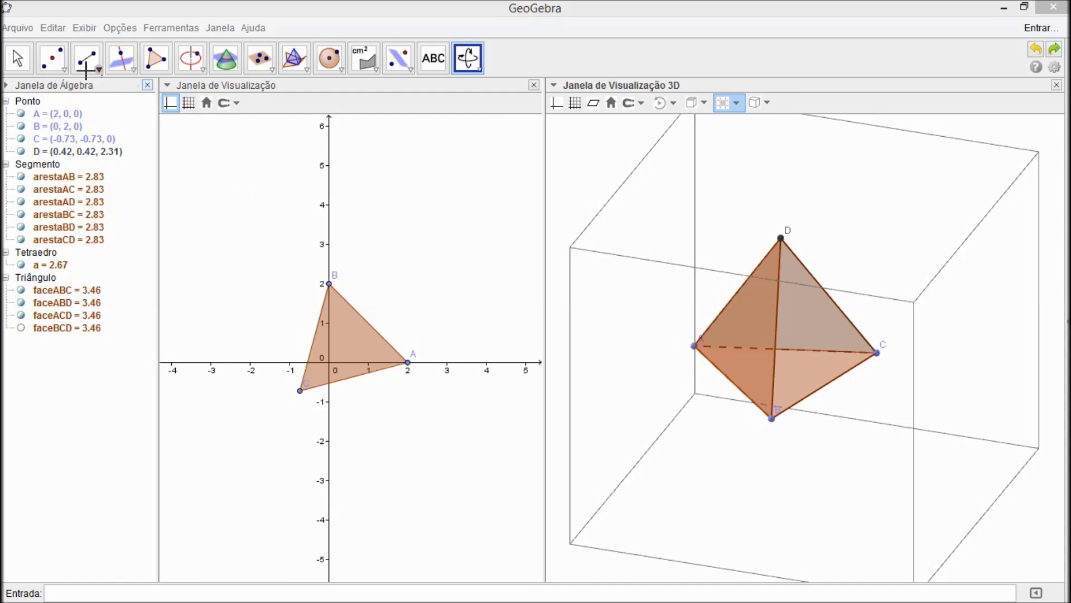
Step: Create the midpoints (Ponto Médio ou Centro) of the base sides BC, AB and AC in the 2D view
left_click(58, 65)
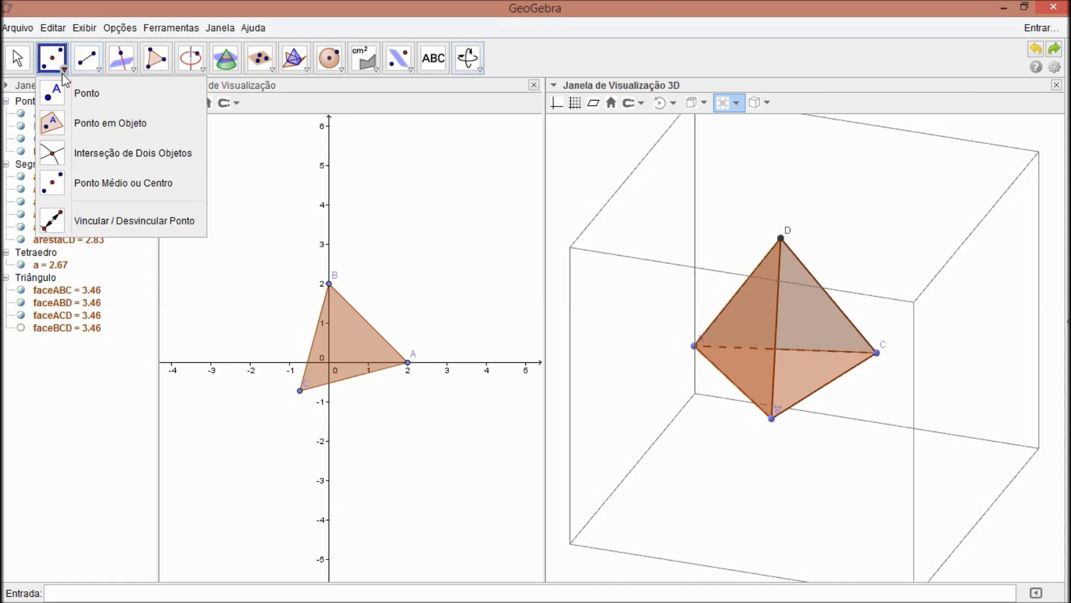
left_click(87, 192)
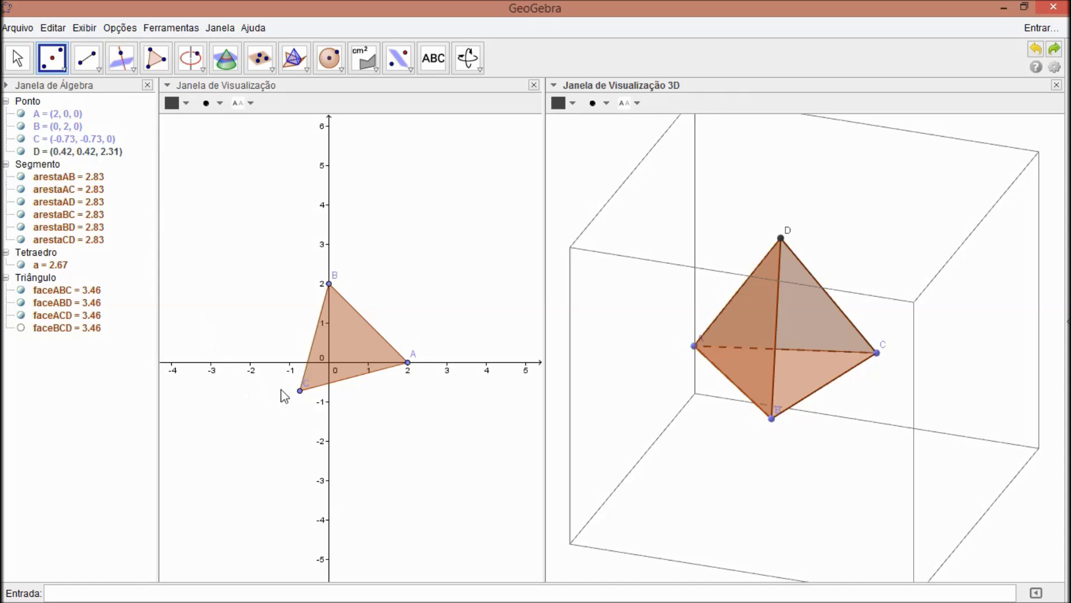
left_click(300, 391)
left_click(333, 284)
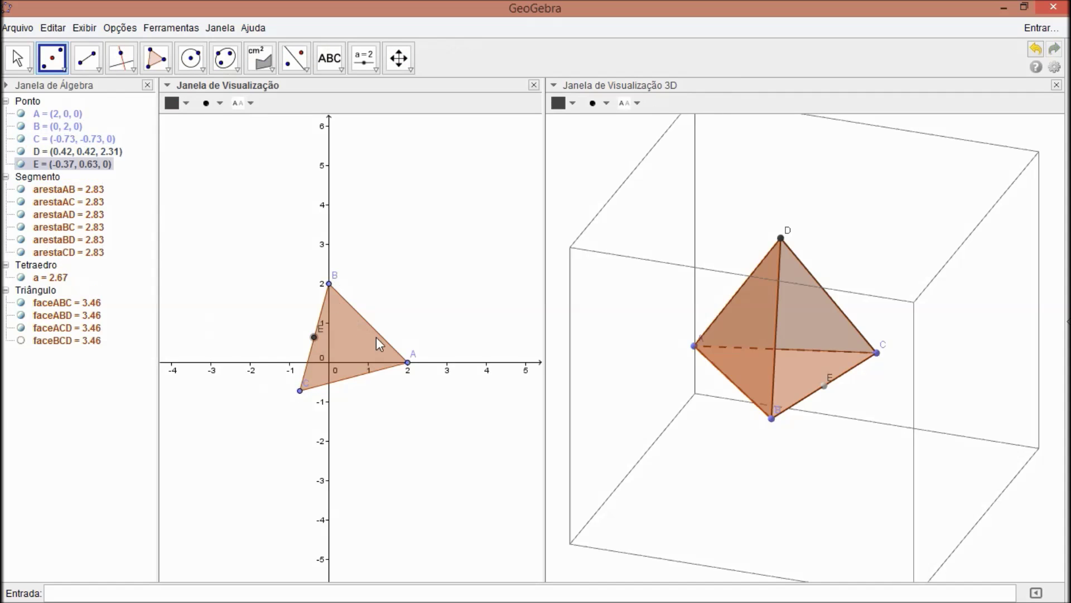
left_click(408, 363)
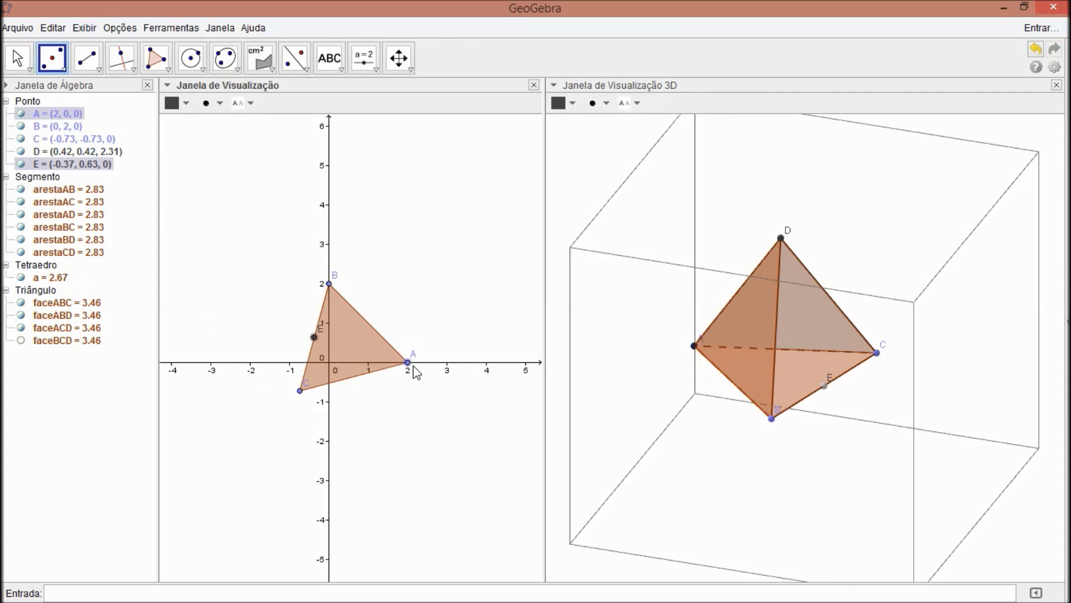
left_click(329, 284)
left_click(299, 390)
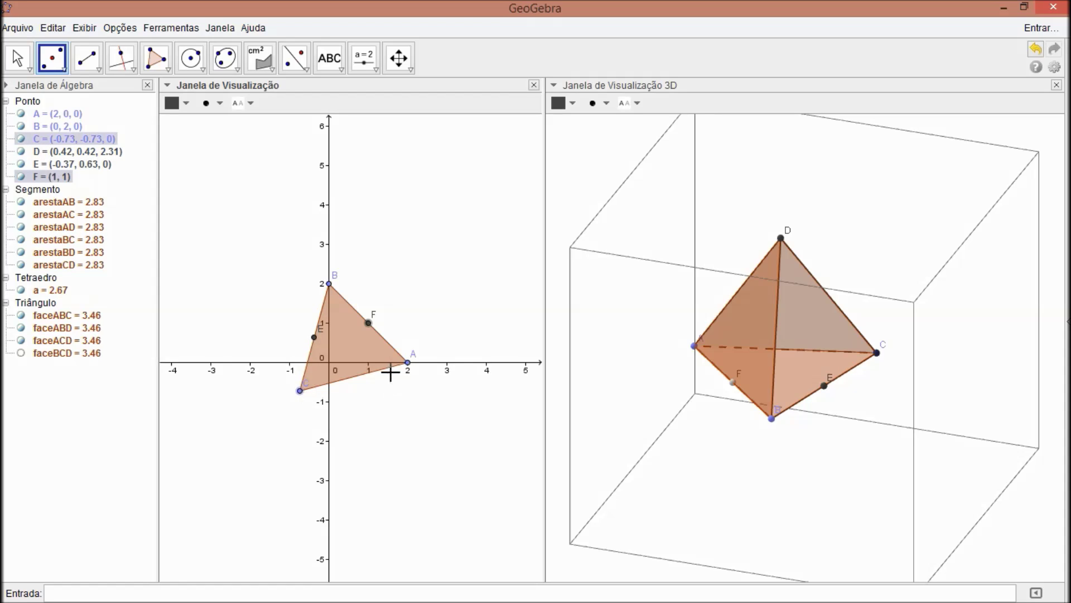
left_click(407, 363)
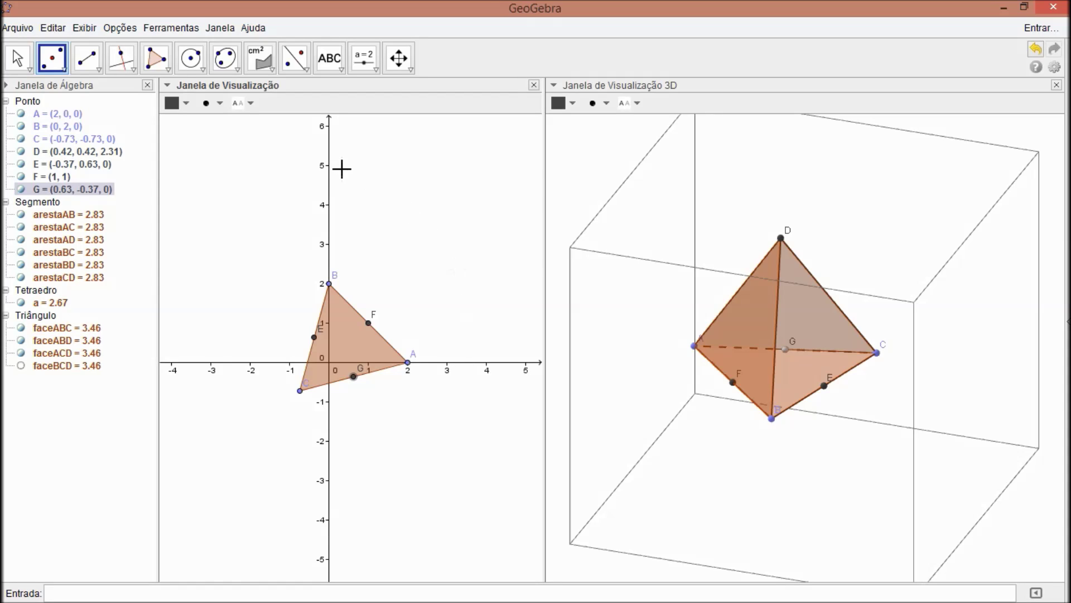
Step: Draw perpendicular lines (Reta Perpendicular) to BC through its midpoint E and to AC through its midpoint G
left_click(122, 58)
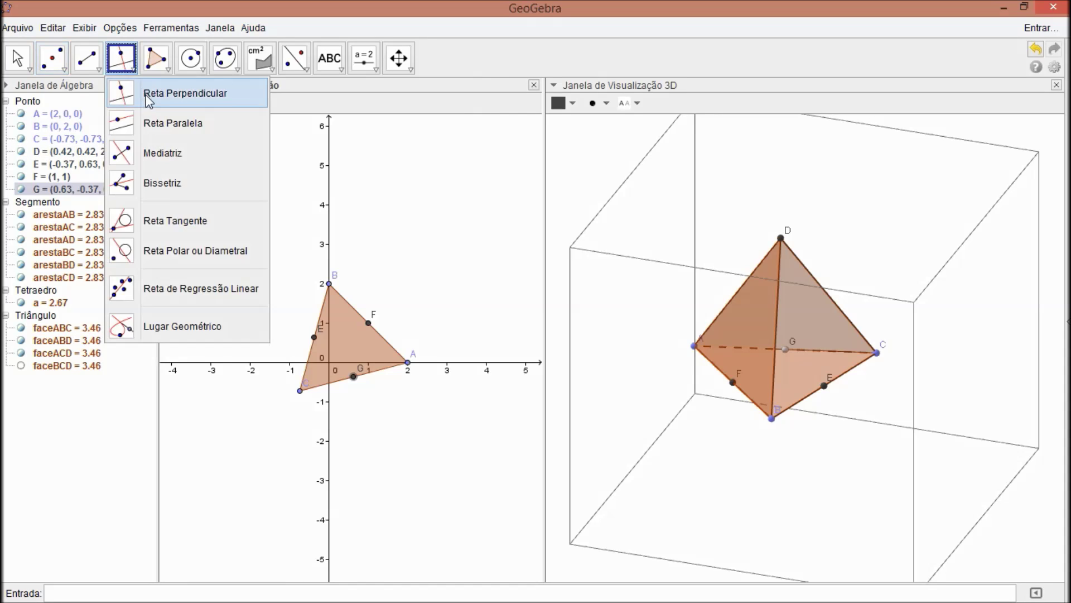
left_click(184, 96)
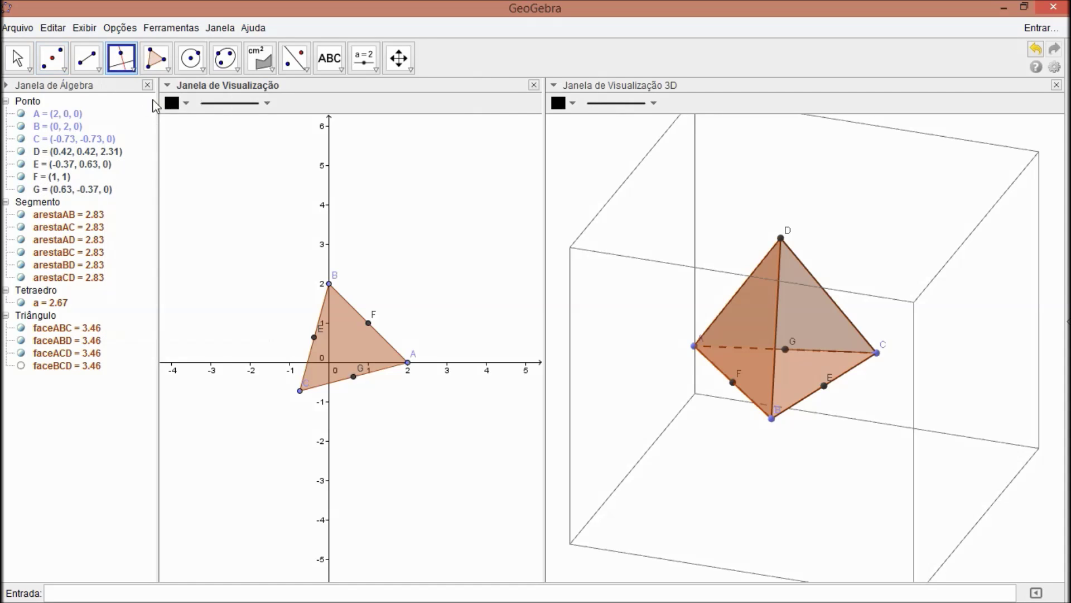
left_click(313, 335)
left_click(309, 354)
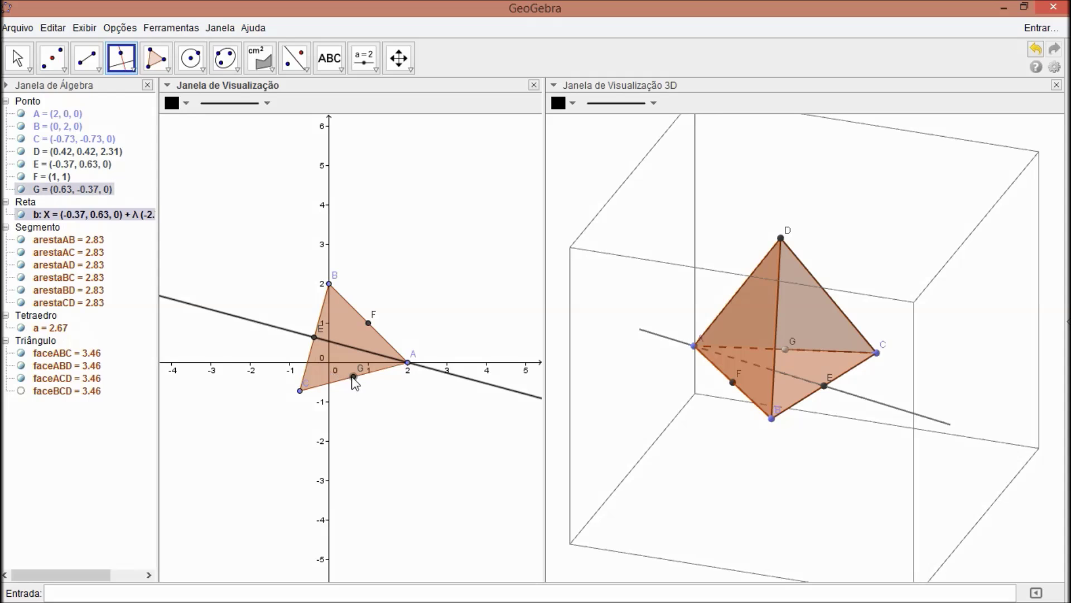
left_click(338, 389)
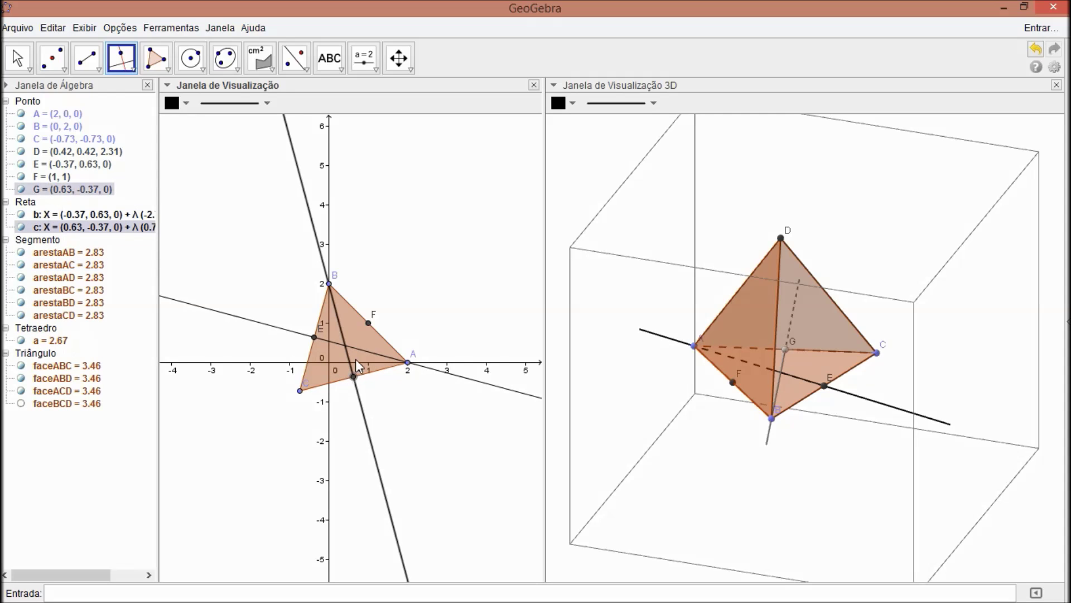
Step: Draw the perpendicular to AB through midpoint F and mark the intersection point of the three perpendiculars in the 2D view
left_click(388, 342)
left_click(369, 323)
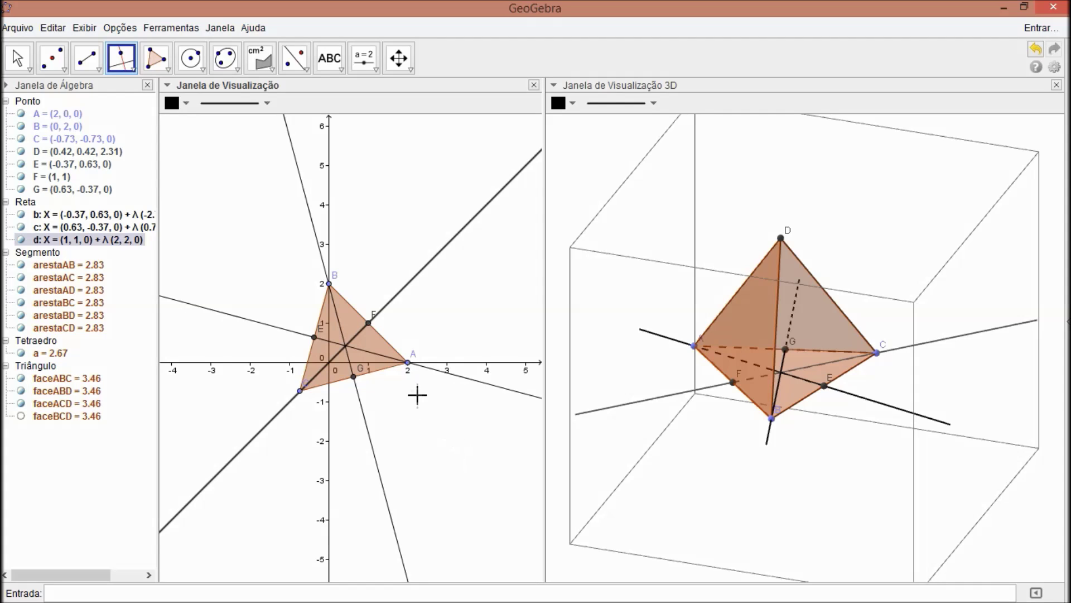
left_click(52, 58)
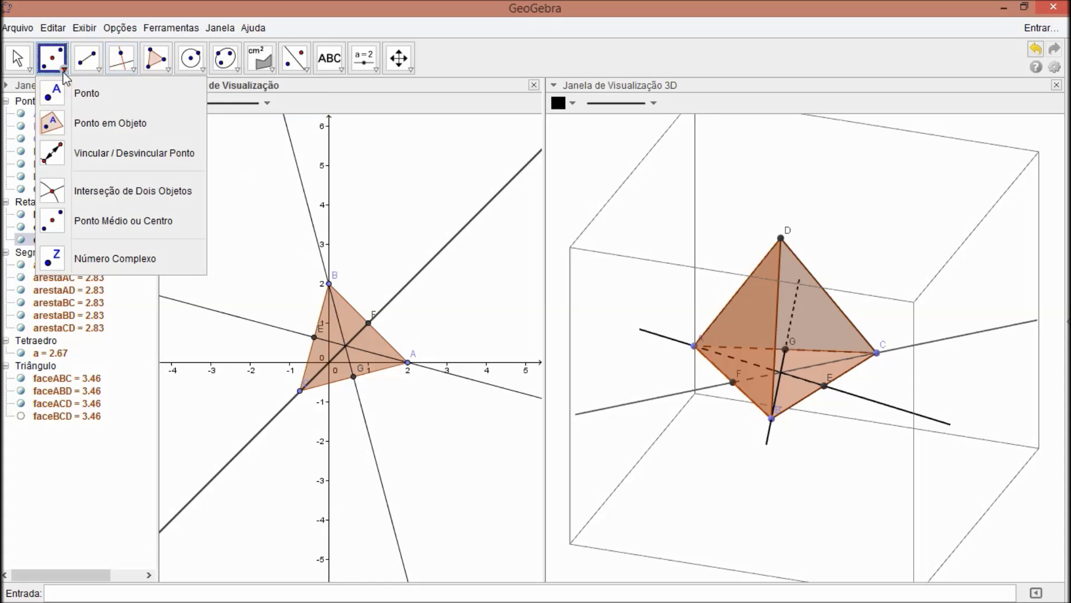
left_click(68, 191)
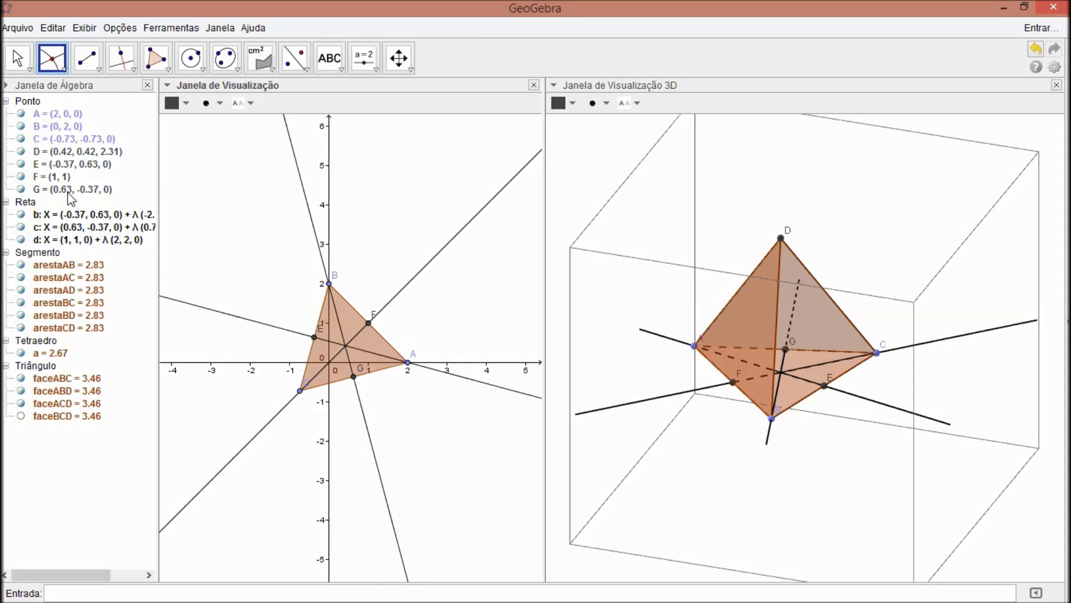
left_click(346, 345)
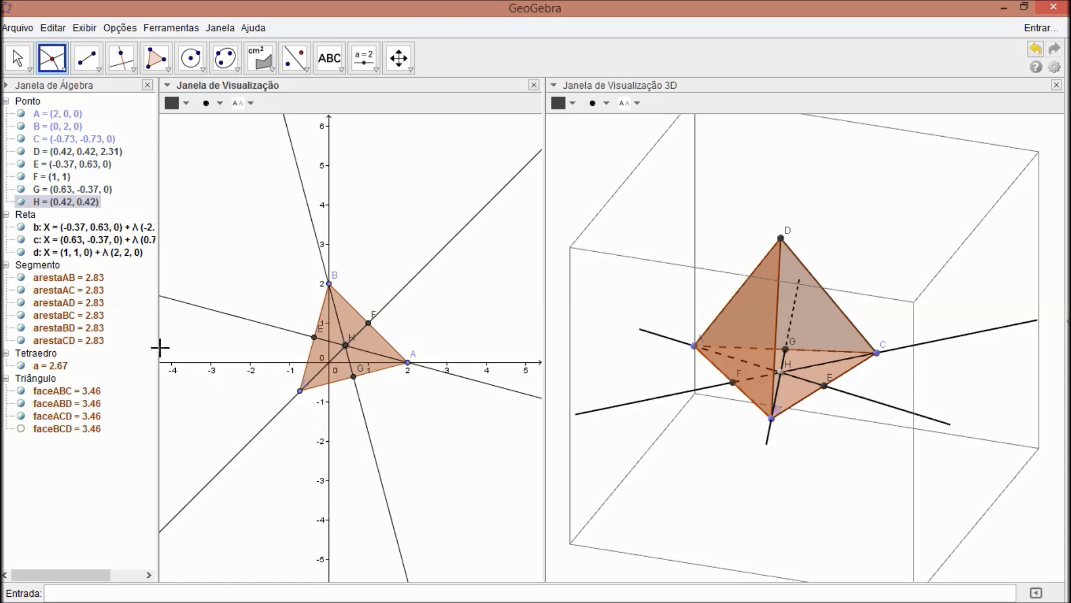
Step: Hide the three perpendicular lines b, c and d
left_click(21, 226)
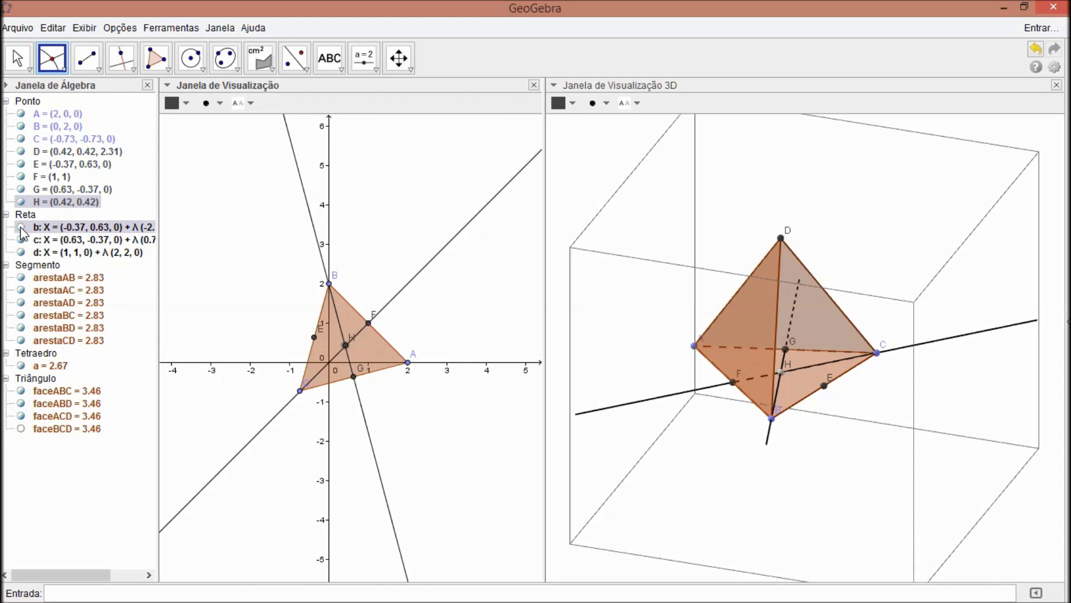
left_click(20, 240)
left_click(20, 253)
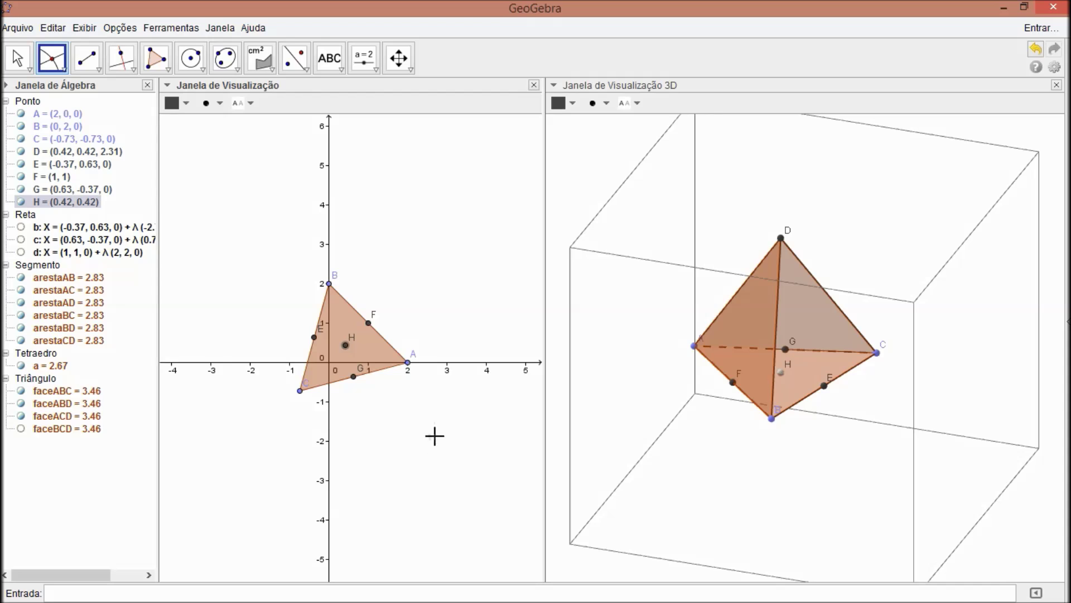
Step: Draw the tetrahedron's height as a segment (Segmento) from apex D to base centre H in the 3D view
left_click(399, 57)
left_click(399, 57)
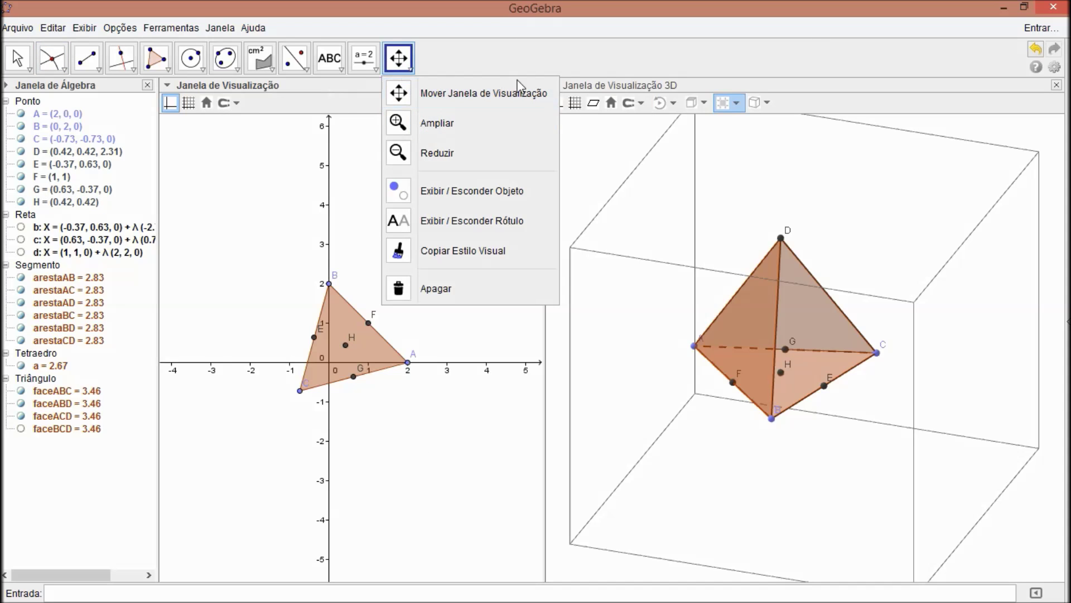
mouse_move(281, 76)
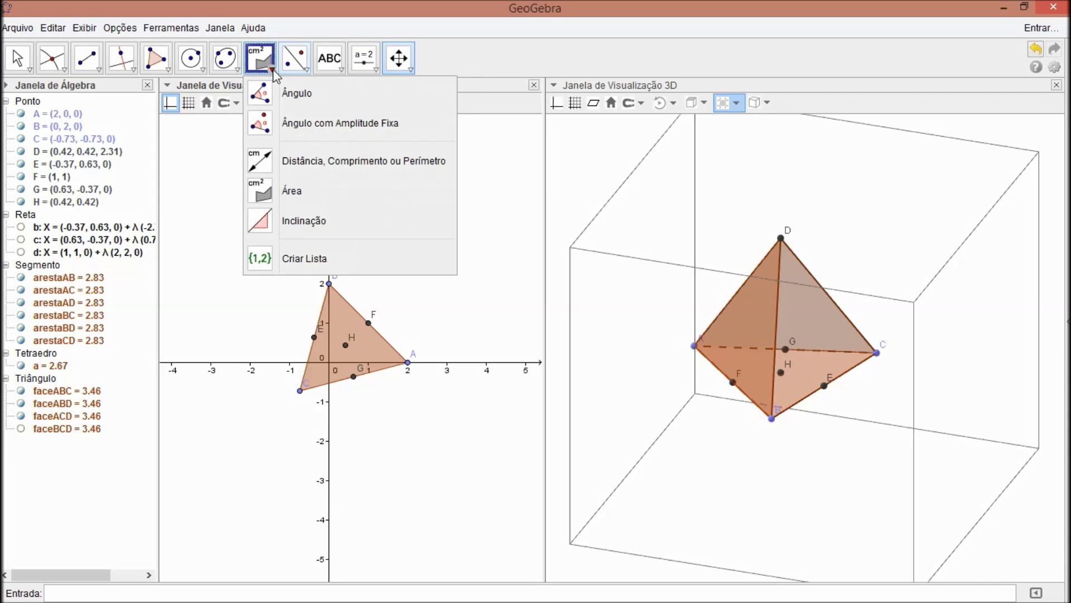
mouse_move(102, 75)
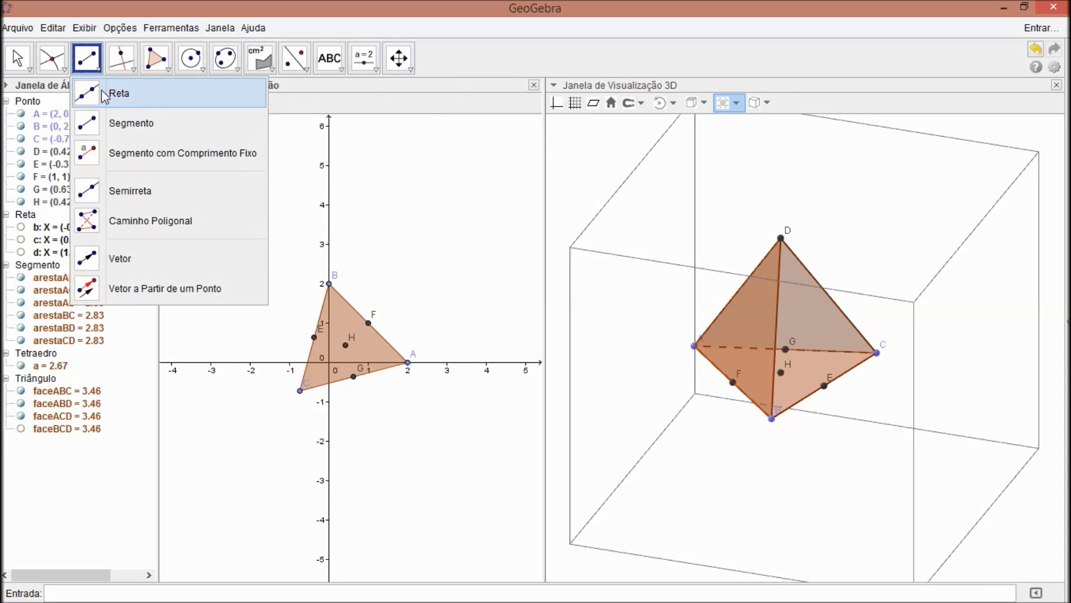
left_click(131, 123)
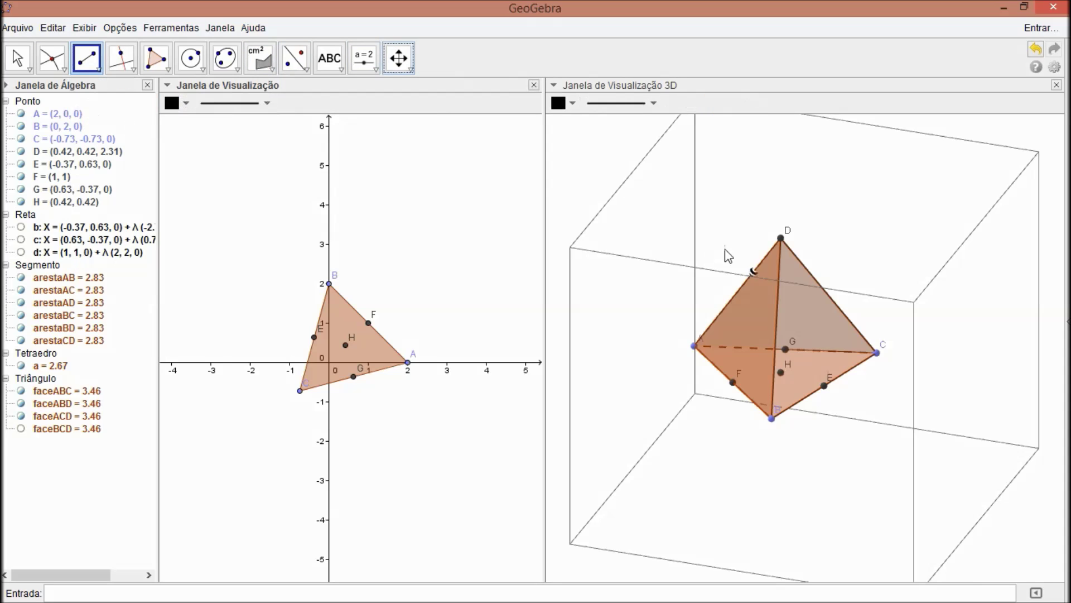
left_click(779, 239)
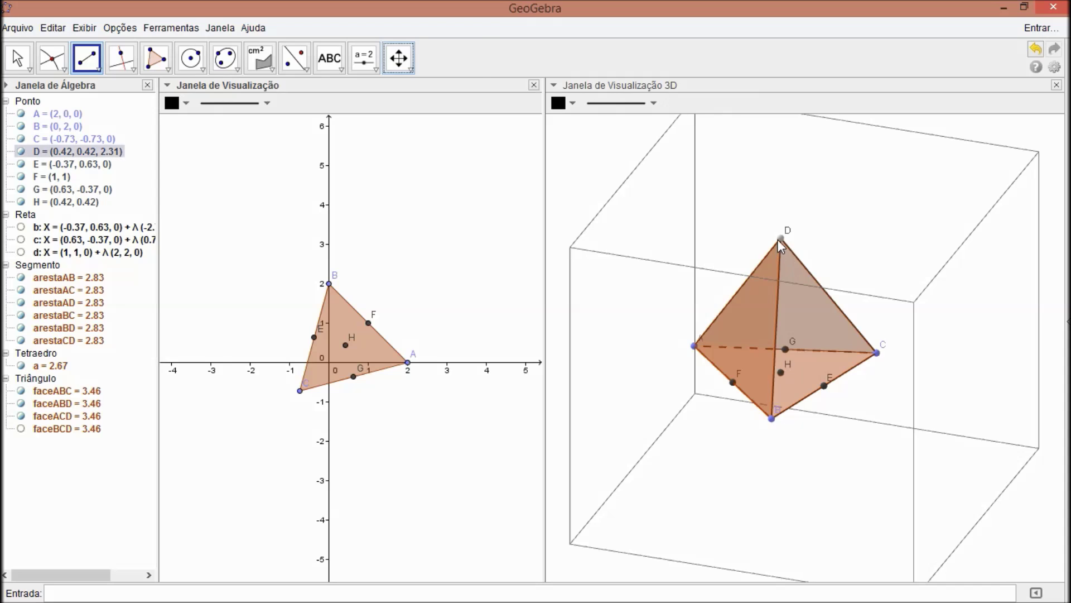
left_click(782, 370)
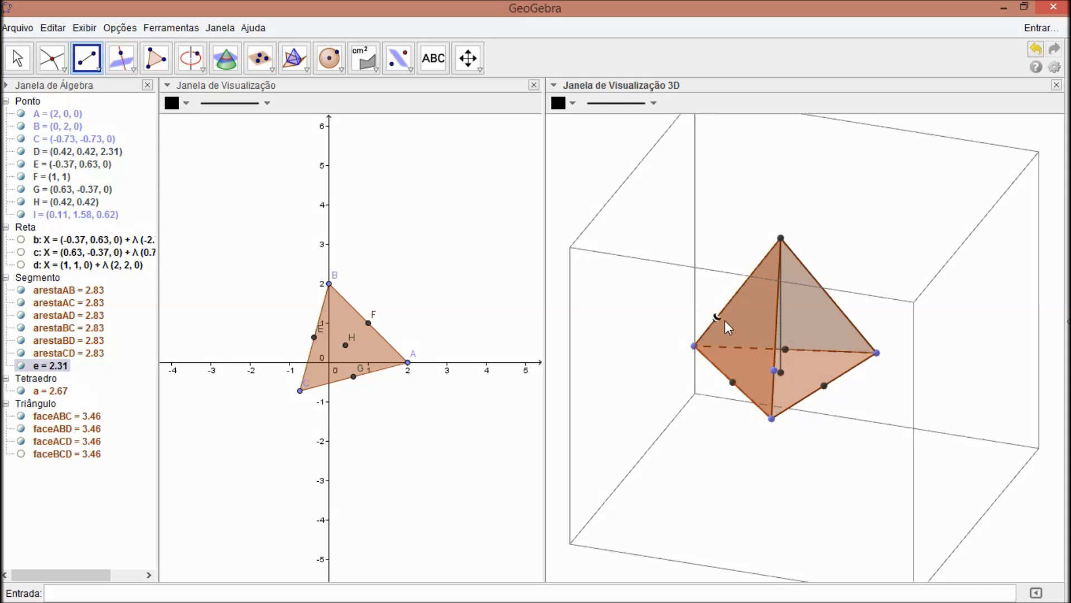
Step: Measure the distance between apex D and base centre H in the 3D view
left_click(473, 77)
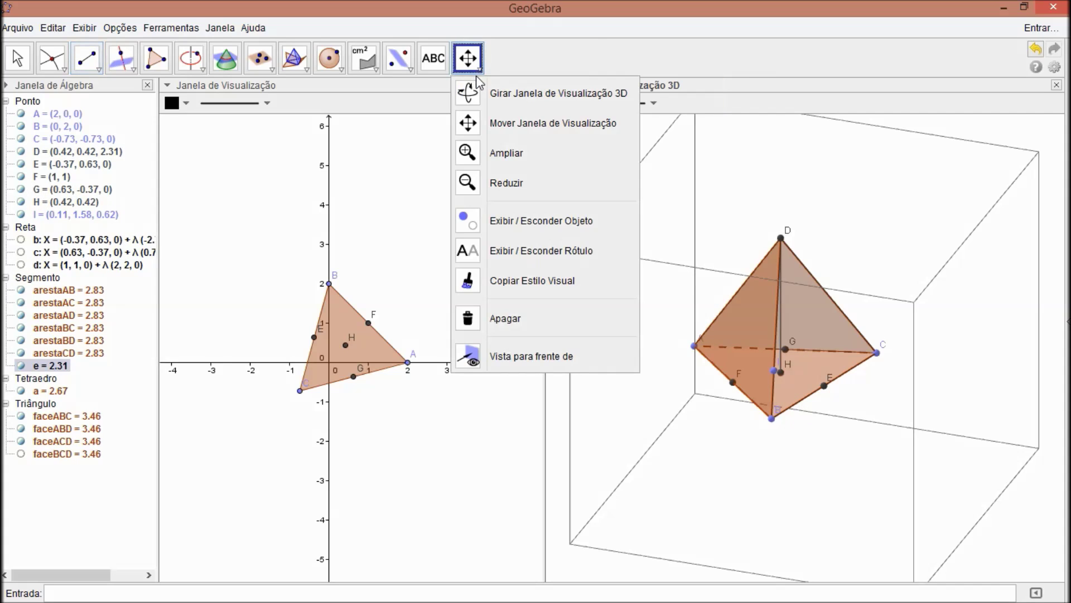
left_click(480, 93)
left_click_drag(767, 324, 736, 327)
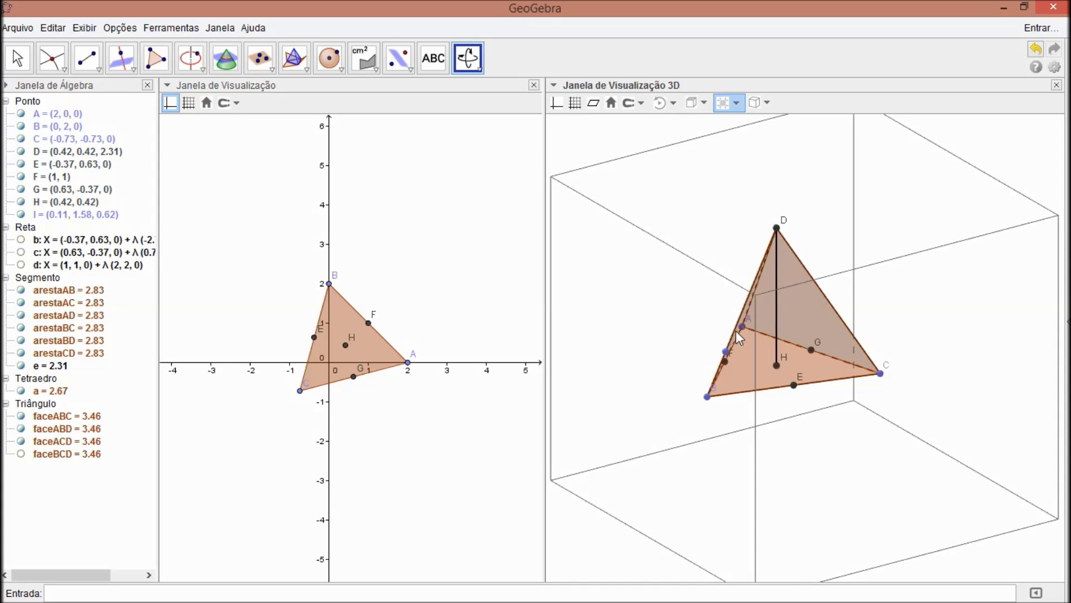
left_click(374, 69)
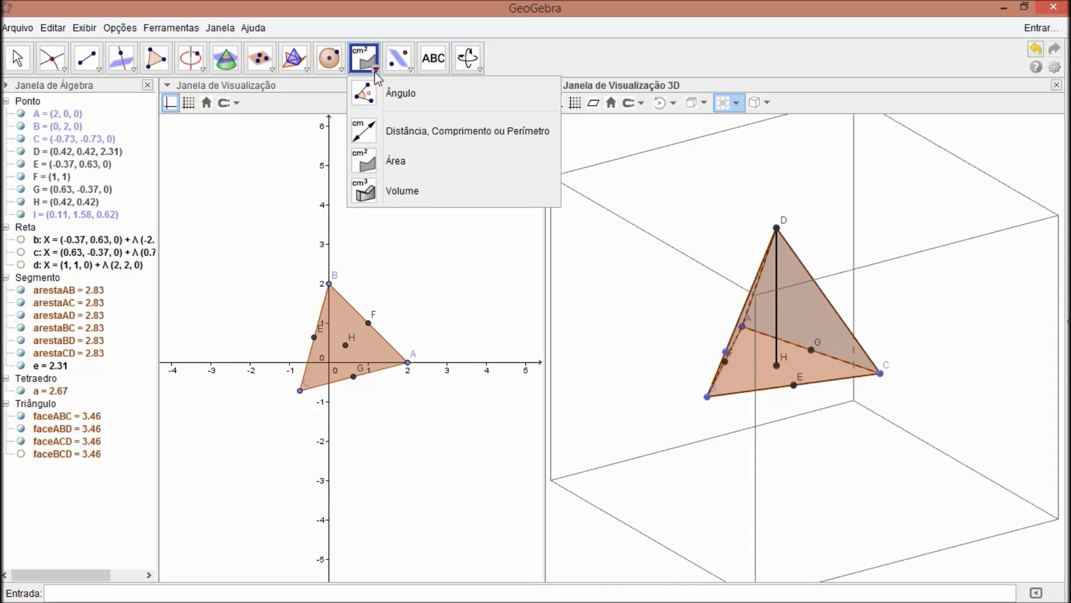
left_click(382, 134)
left_click(775, 230)
left_click(775, 366)
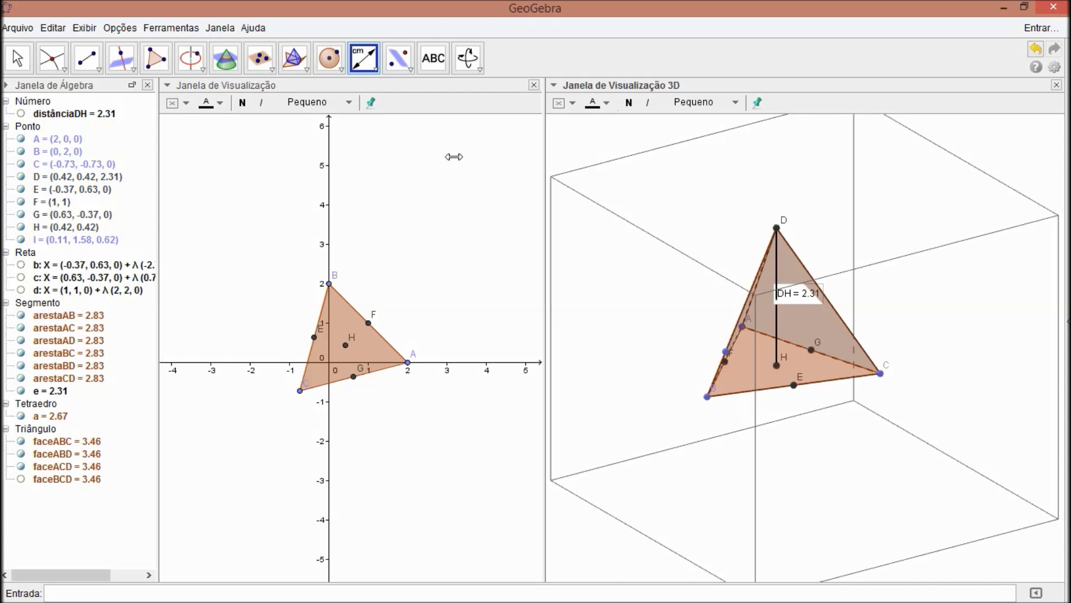
Step: Measure the tetrahedron's volume with the Volume tool
left_click(374, 71)
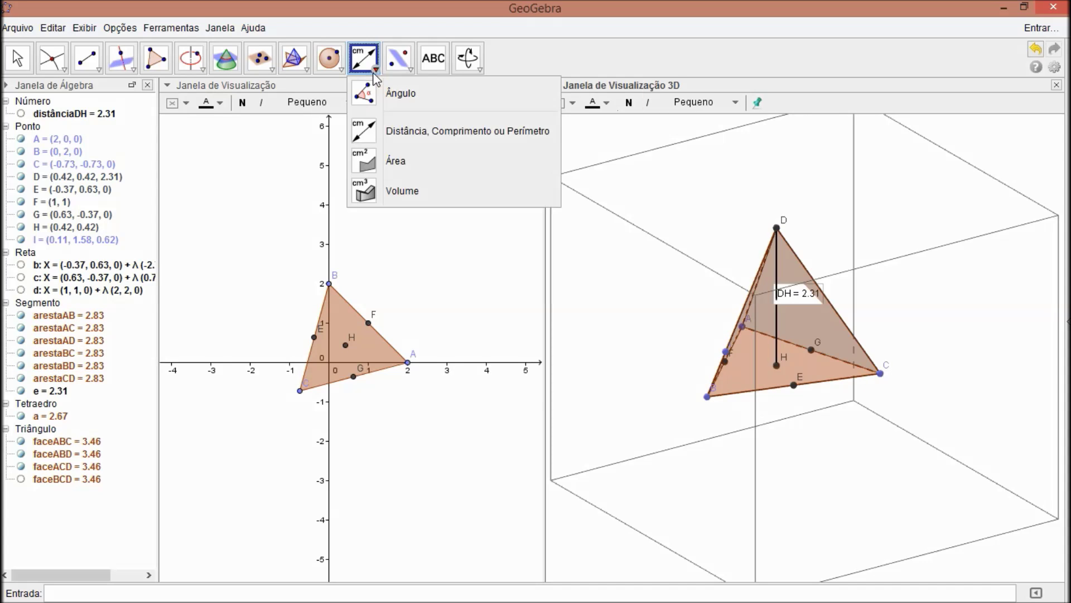
left_click(398, 195)
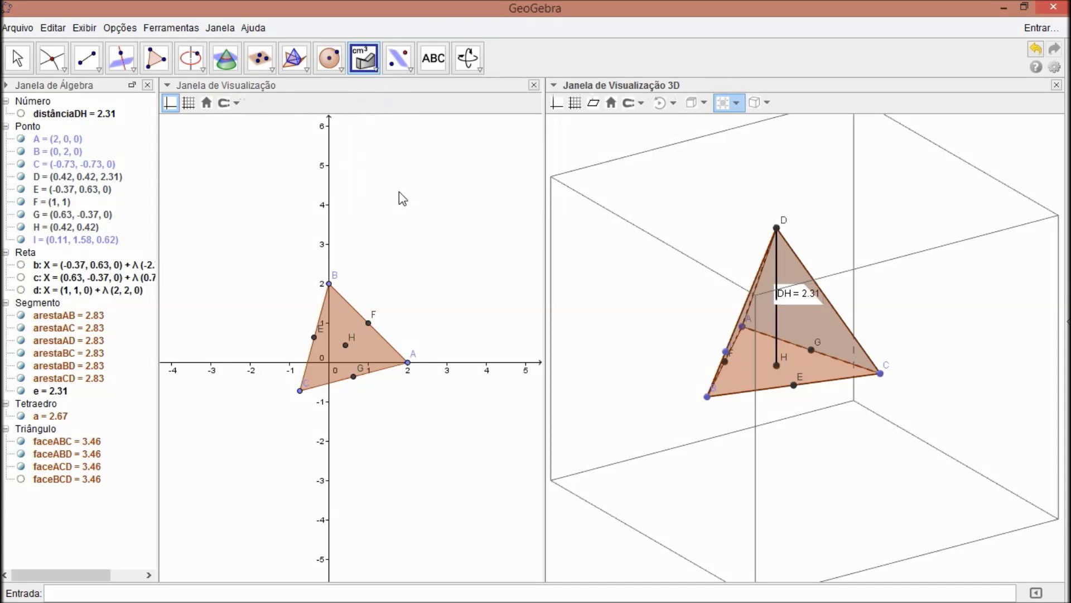
left_click(787, 259)
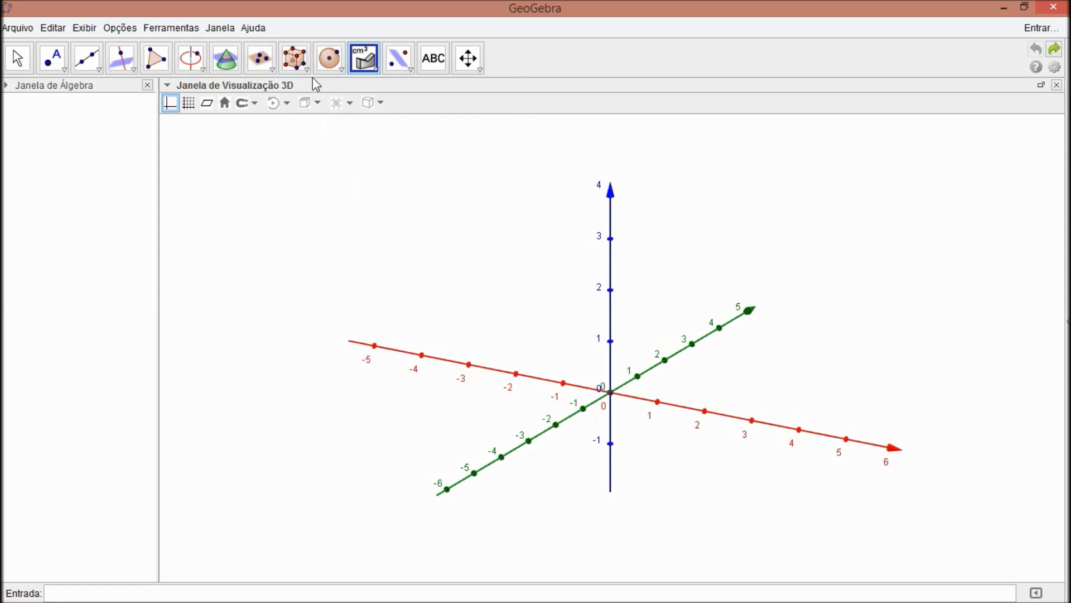
Step: Create a cube (Cubo) from the points (3, 0, 0) and (0, 0, 0) in the empty 3D view
left_click(307, 65)
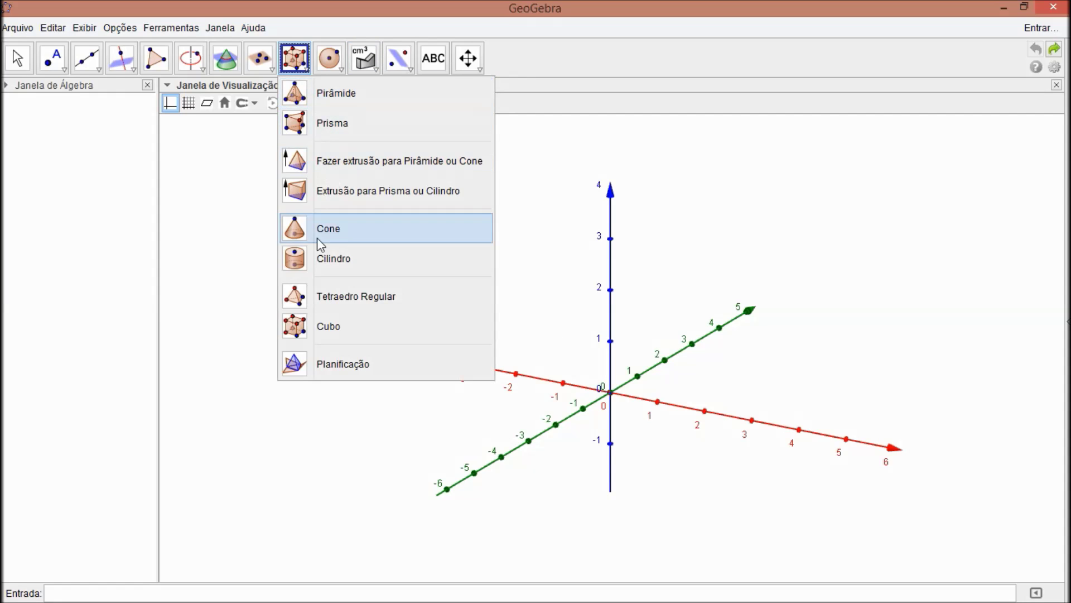
left_click(325, 328)
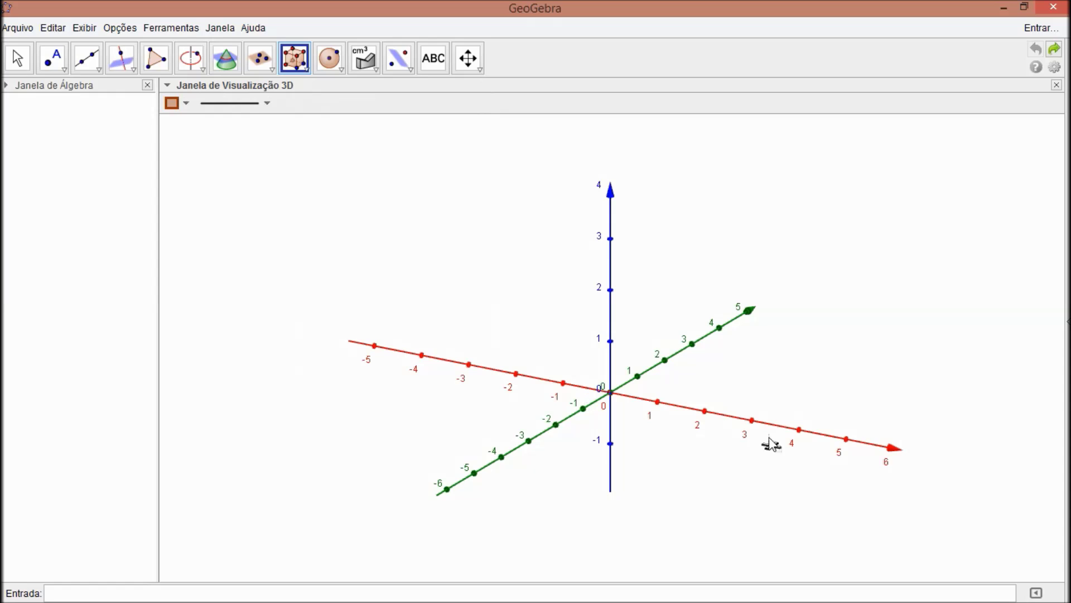
left_click(752, 420)
left_click(615, 393)
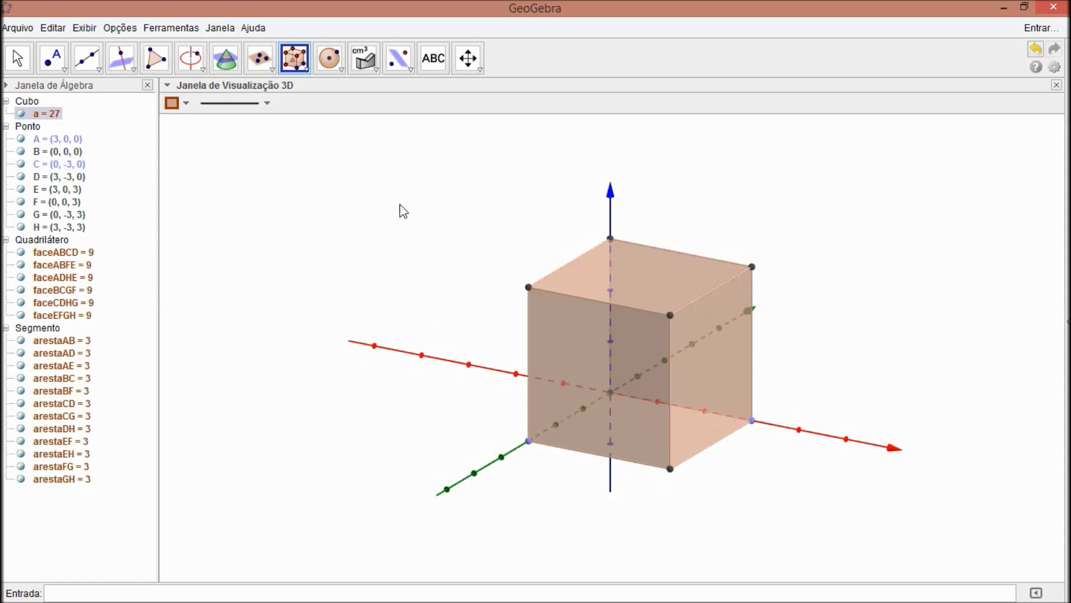
Step: Measure the cube's volume with the Volume tool and place a second volume label beside edge AE
left_click(378, 73)
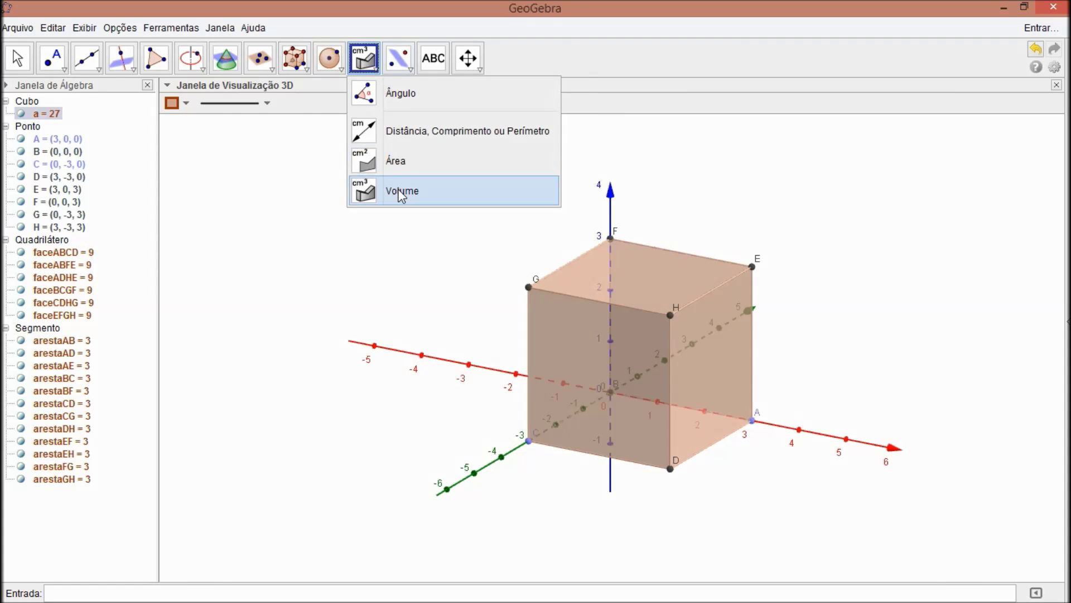
left_click(368, 192)
left_click(701, 337)
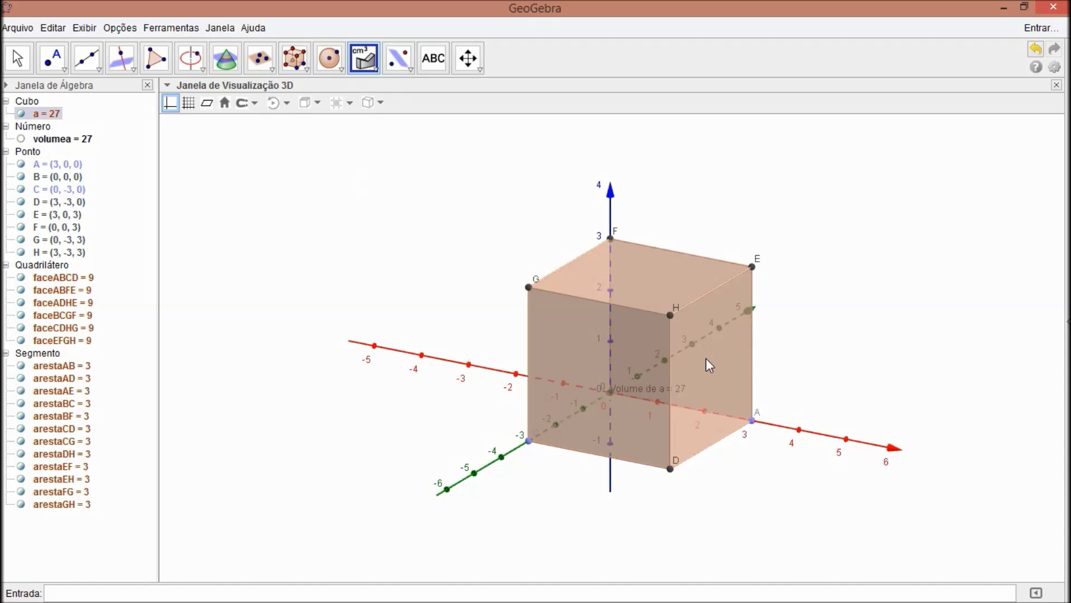
left_click(750, 341)
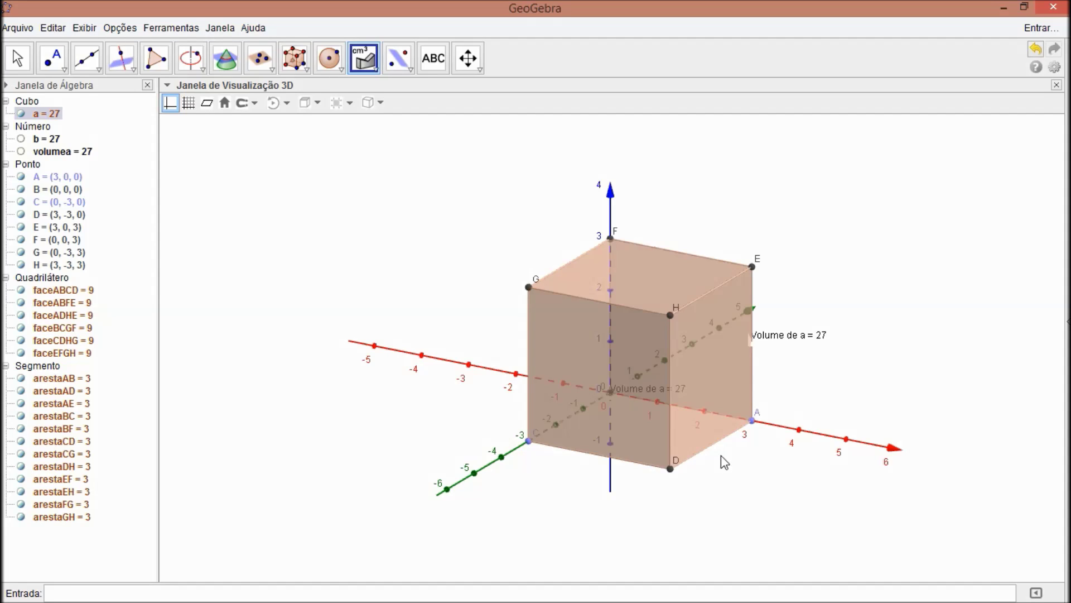
Step: Hide the coordinate axes and place a point at about (1.46, -1.43, 3) on the cube's upper face EFGH
left_click(177, 107)
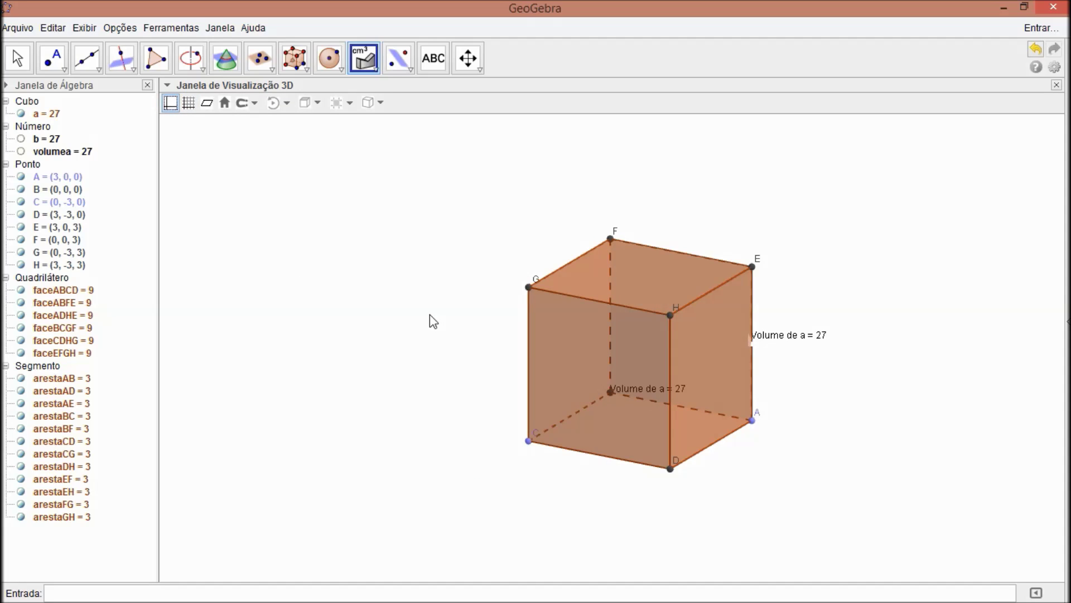
left_click(66, 69)
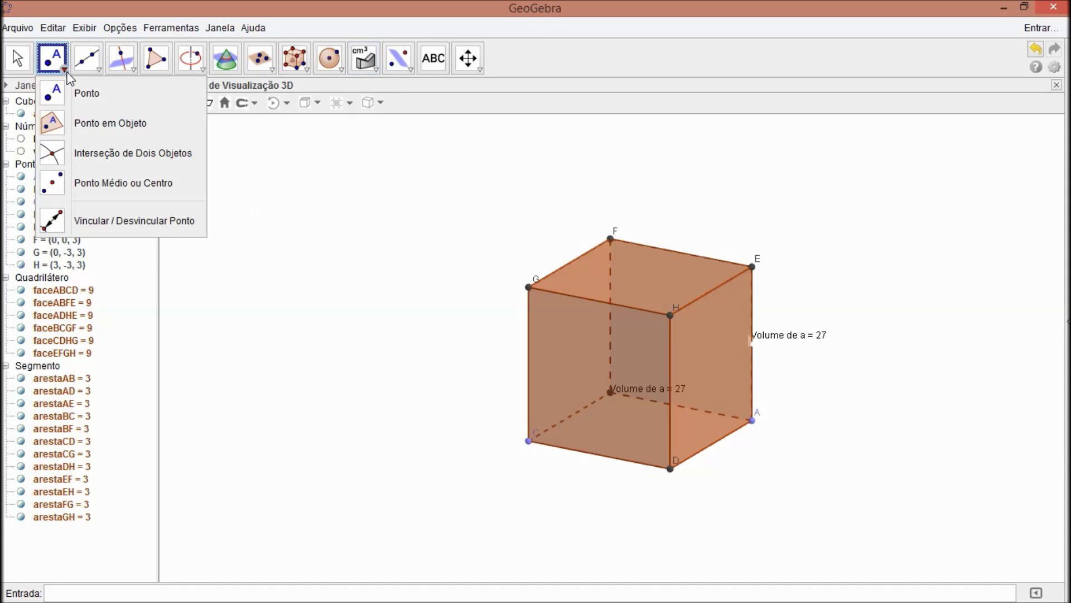
left_click(73, 99)
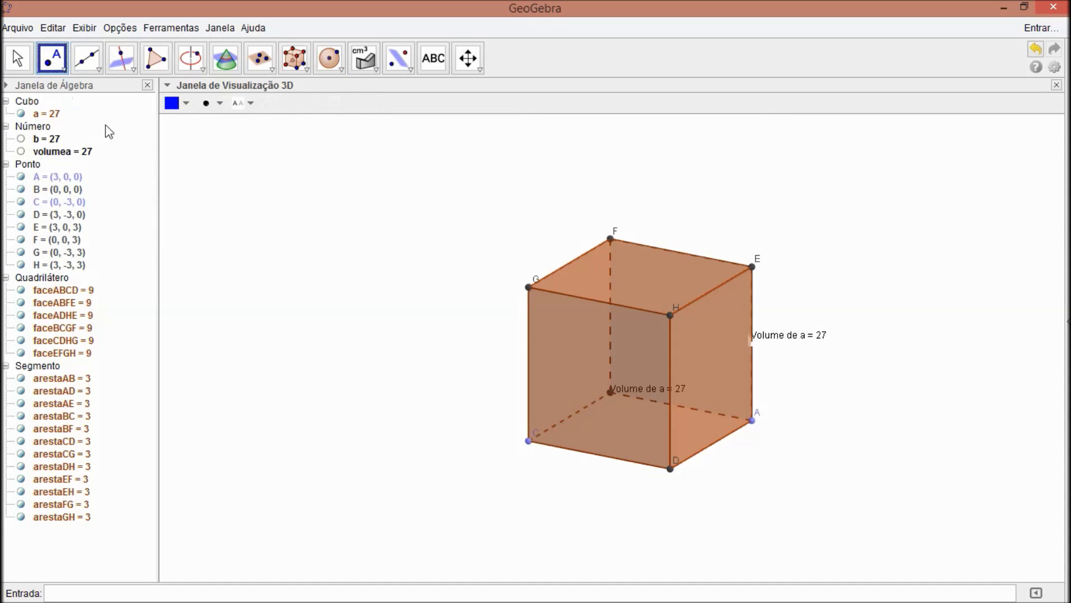
left_click(640, 276)
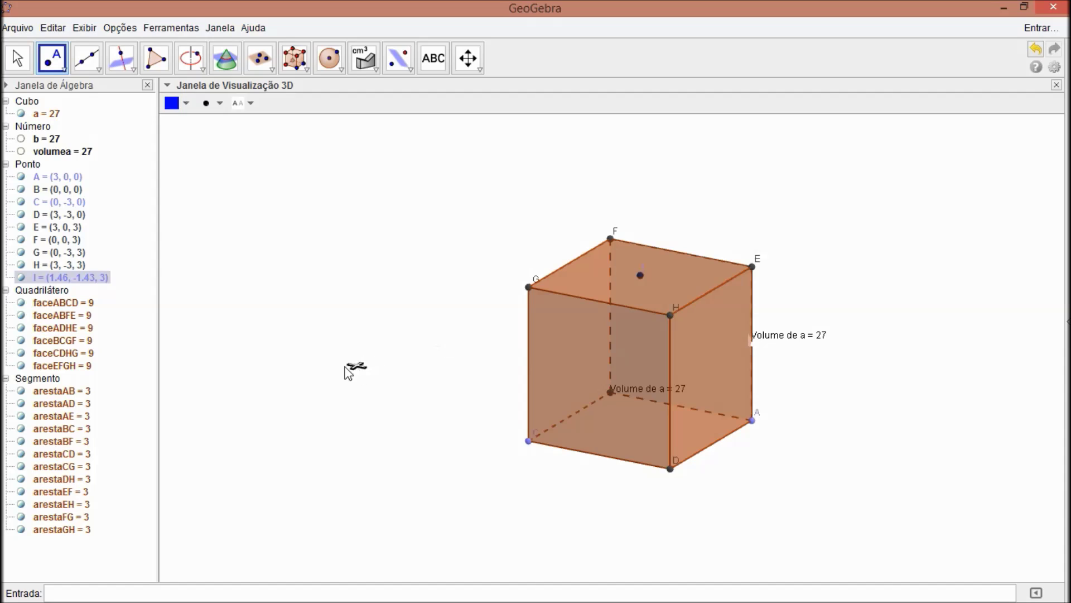
Step: Hide all six faces of the cube, leaving its edges displayed
left_click(21, 302)
left_click(22, 315)
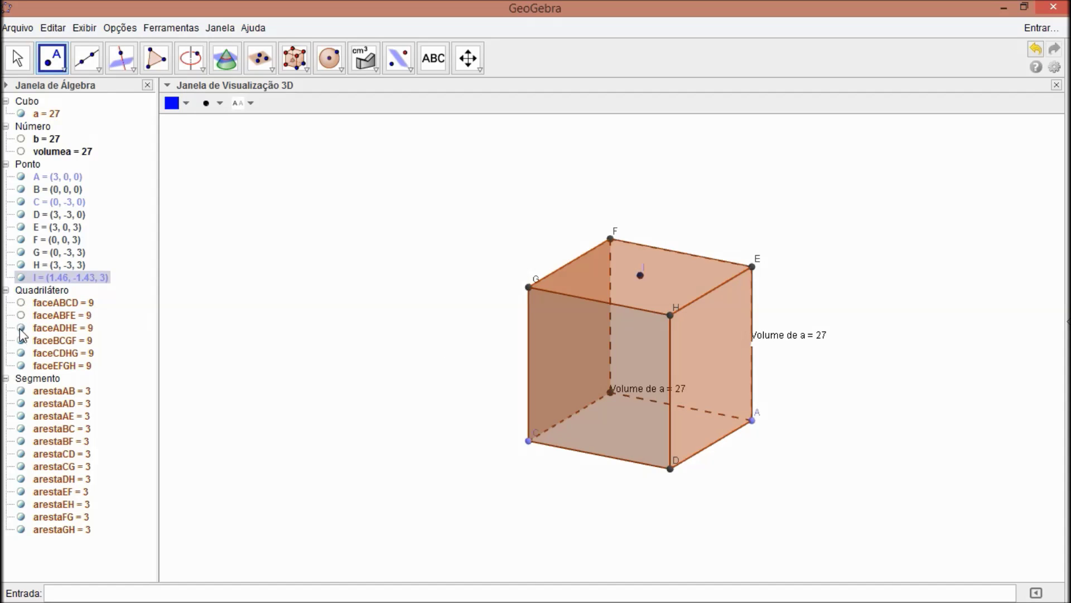
left_click(21, 328)
left_click(22, 341)
left_click(21, 353)
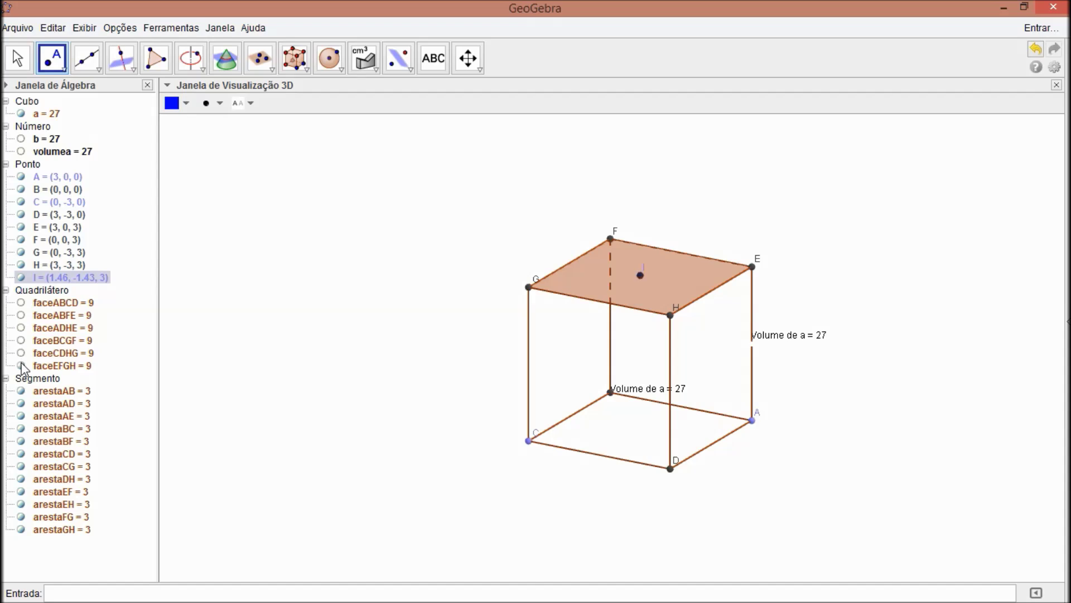
left_click(21, 366)
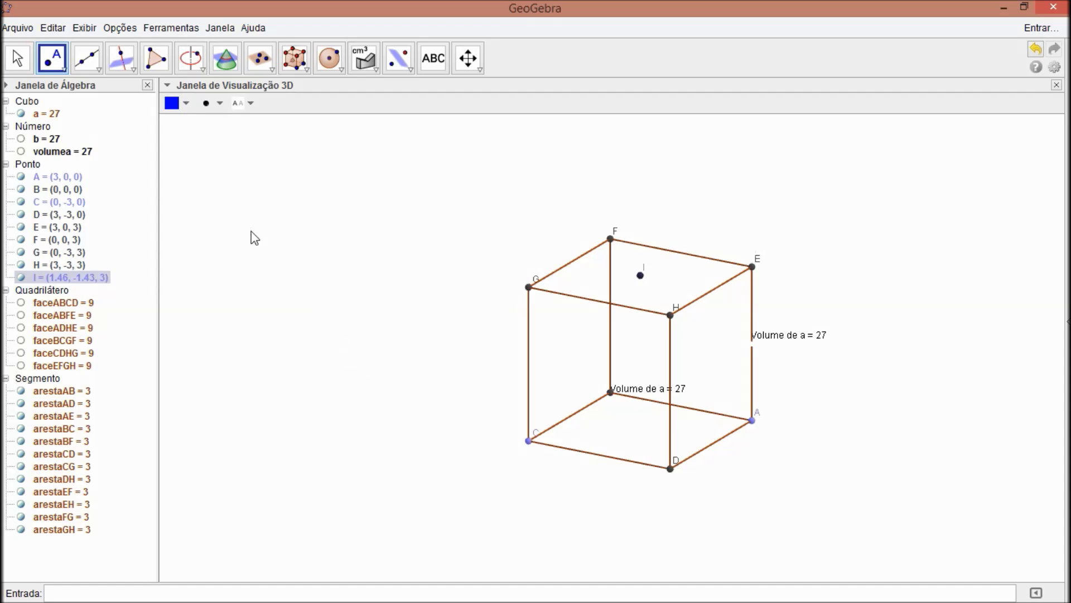
Step: Create a pyramid with the cube's lower face vertices C, D, A, B as base and point I on the upper face as apex
left_click(307, 71)
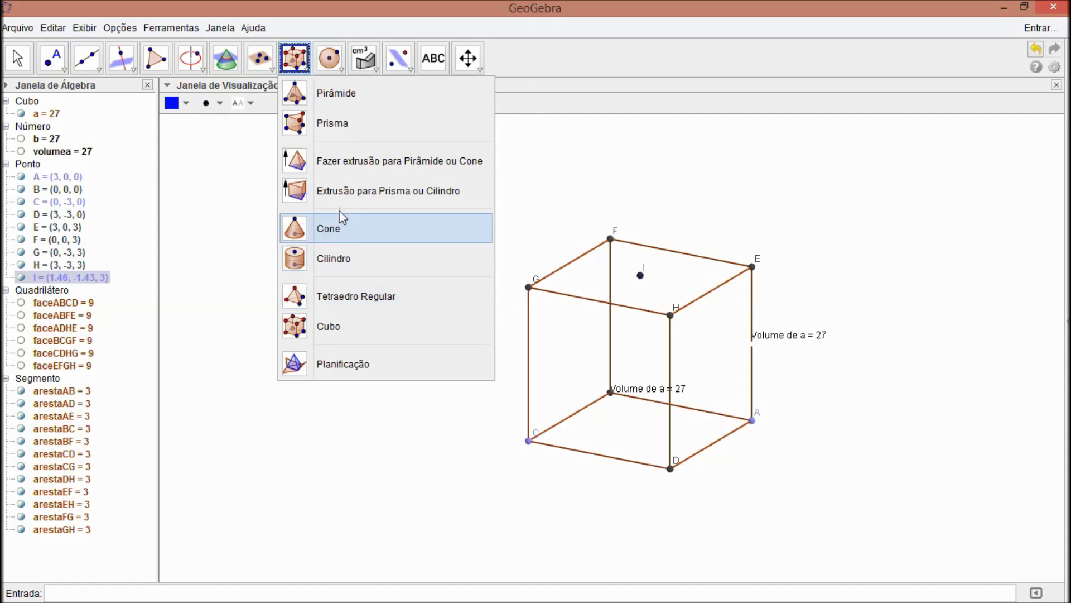
left_click(341, 106)
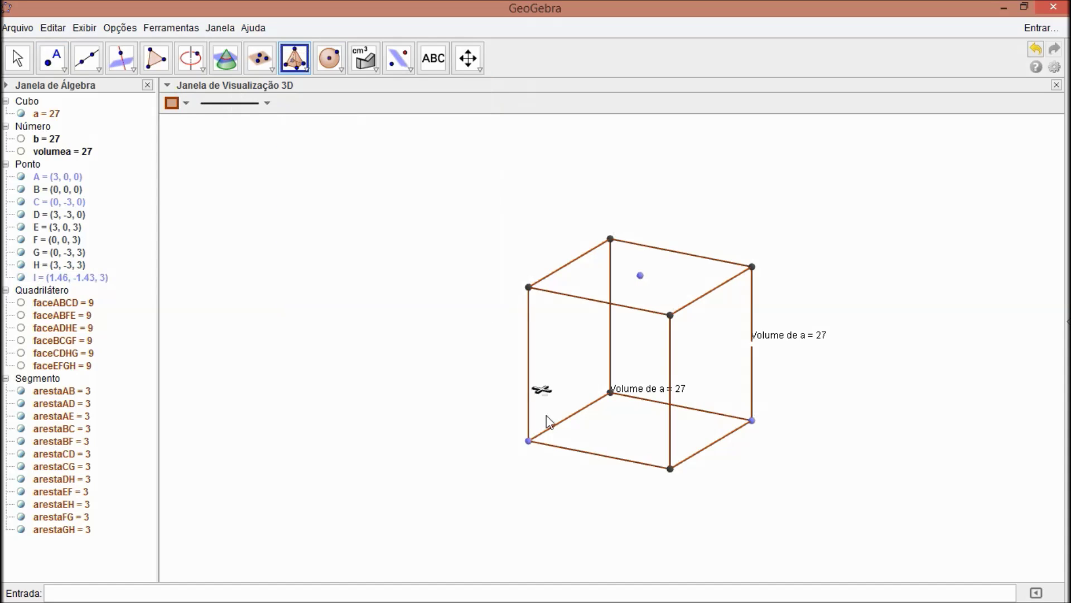
left_click(529, 441)
left_click(670, 468)
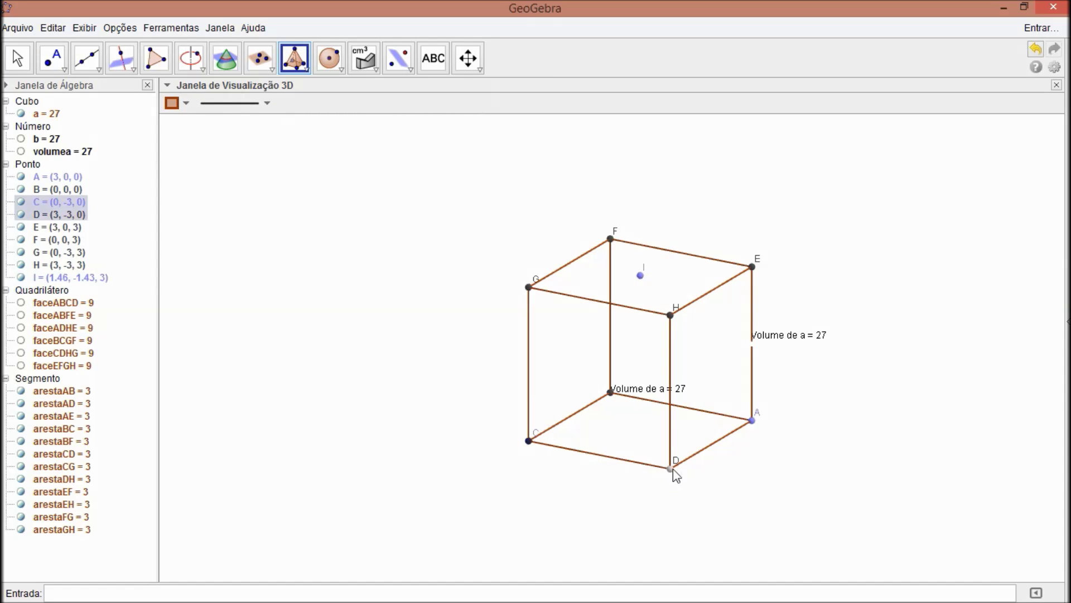
left_click(752, 420)
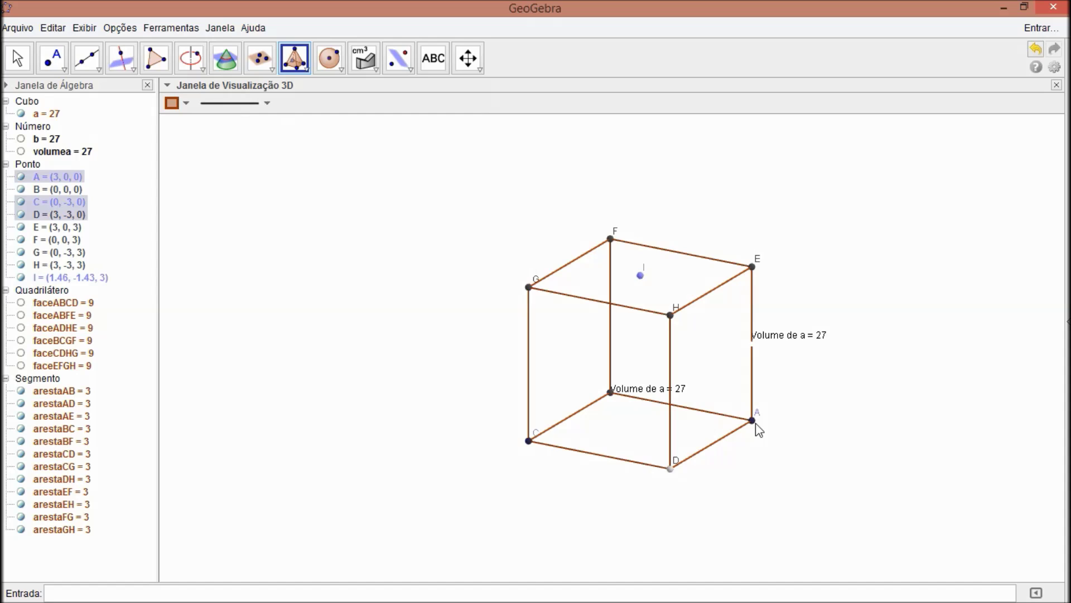
left_click(611, 392)
left_click(528, 441)
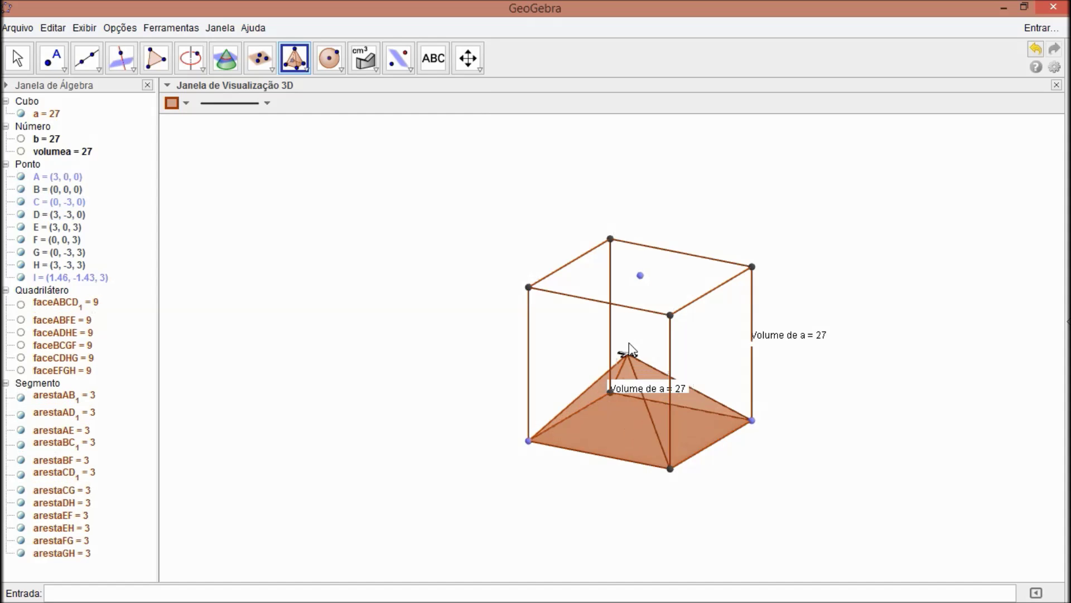
left_click(641, 275)
left_click(640, 277)
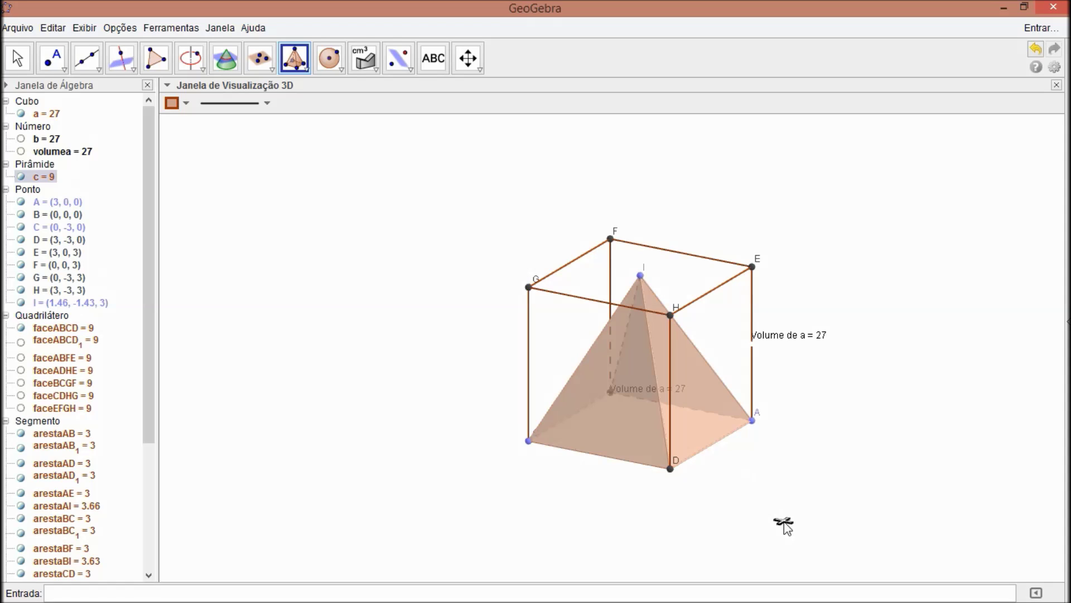
Step: Colour the pyramid's four triangular faces green (0, 153, 0)
left_click_drag(147, 412, 143, 562)
left_click(44, 525)
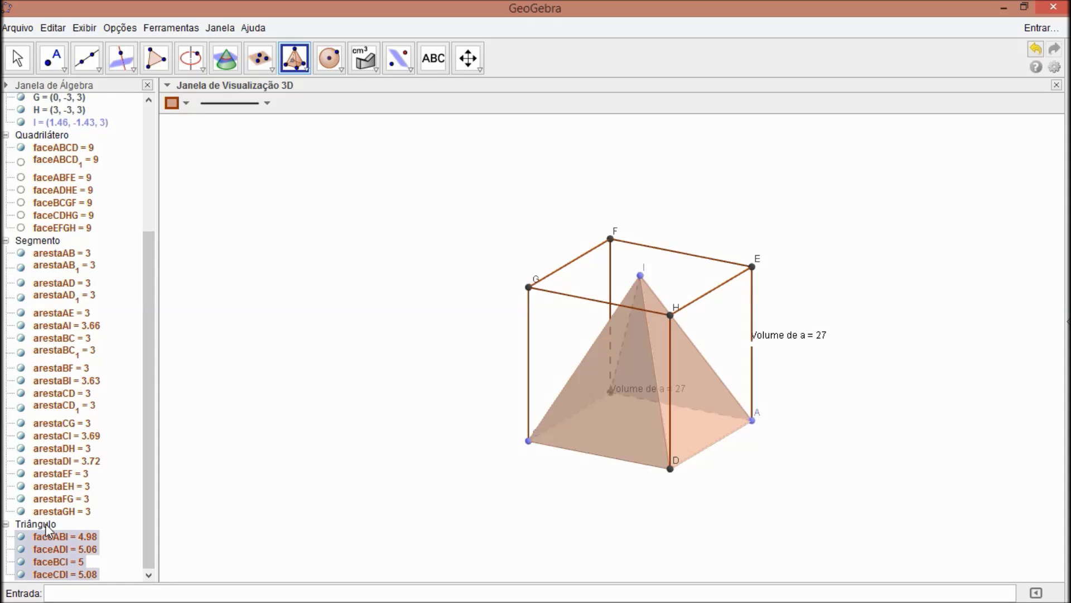
right_click(48, 529)
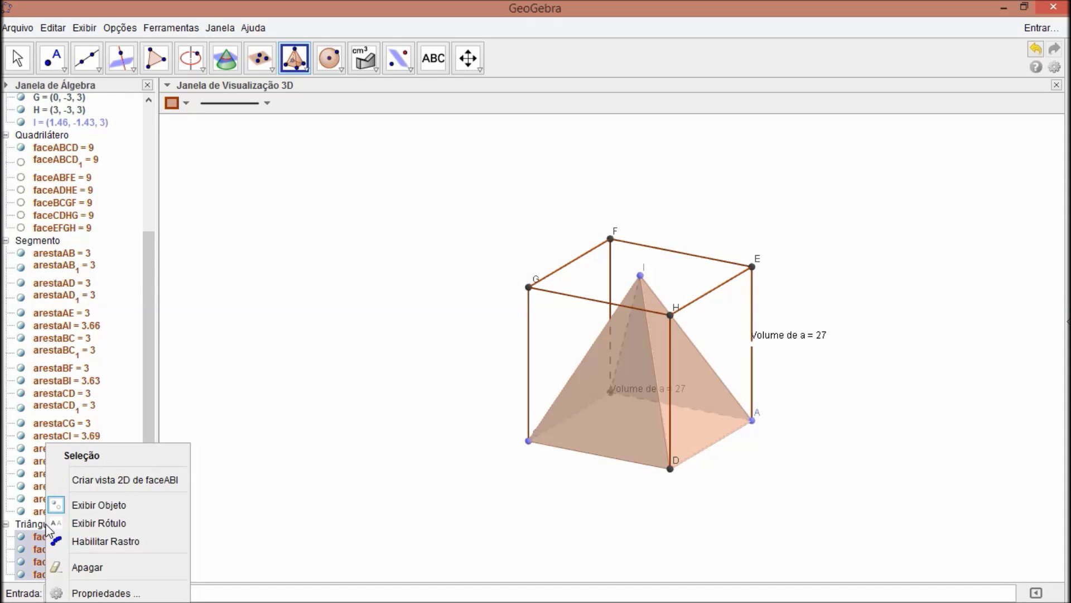
left_click(103, 593)
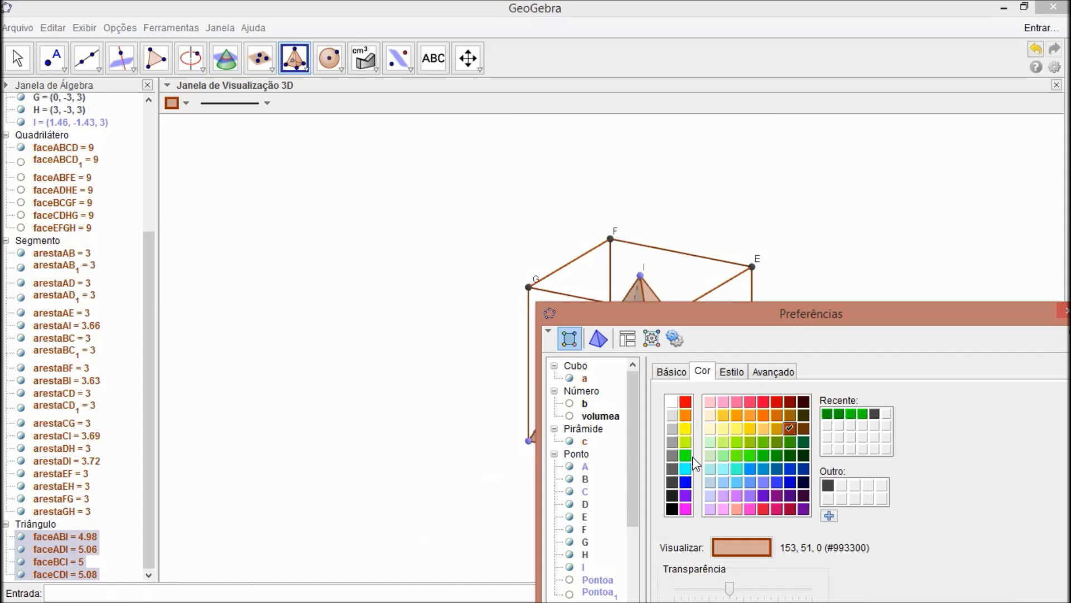
left_click(777, 453)
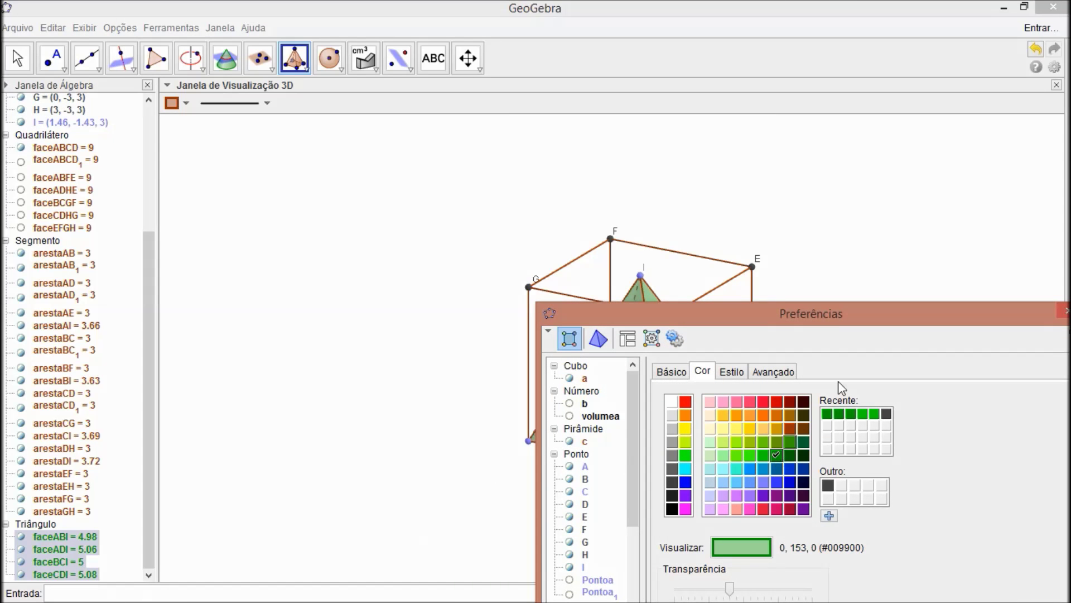
left_click_drag(899, 317, 742, 494)
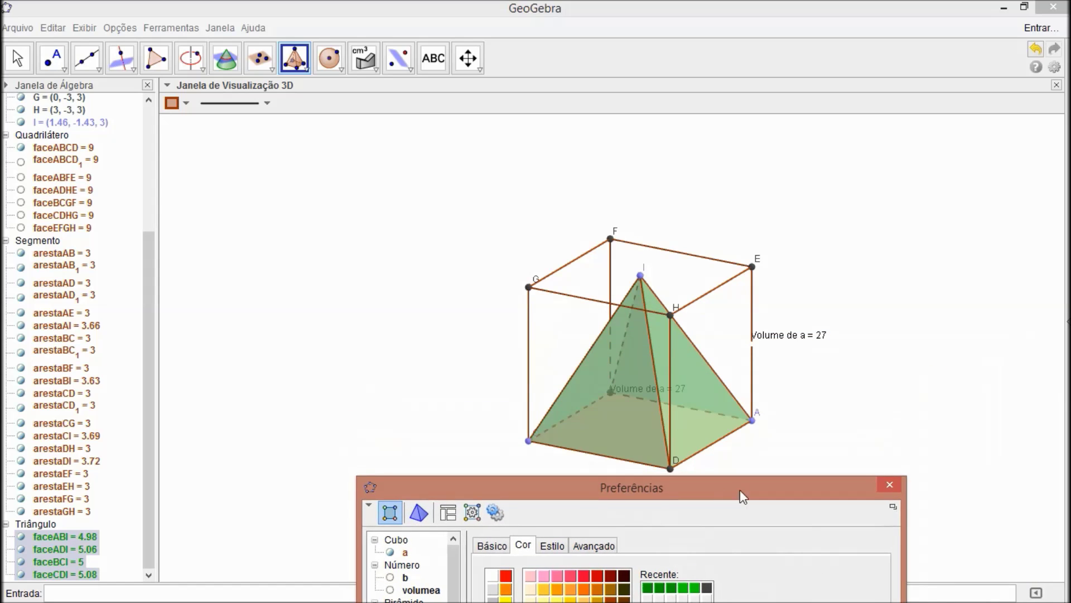
left_click(889, 485)
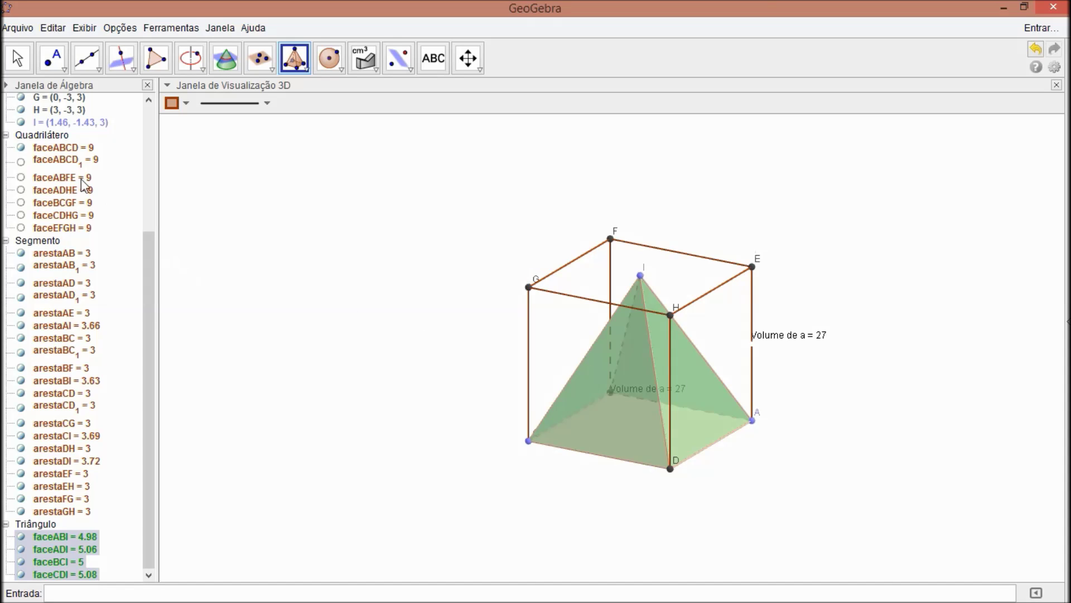
Step: Show the cube's six hidden faces again around the pyramid
left_click(22, 162)
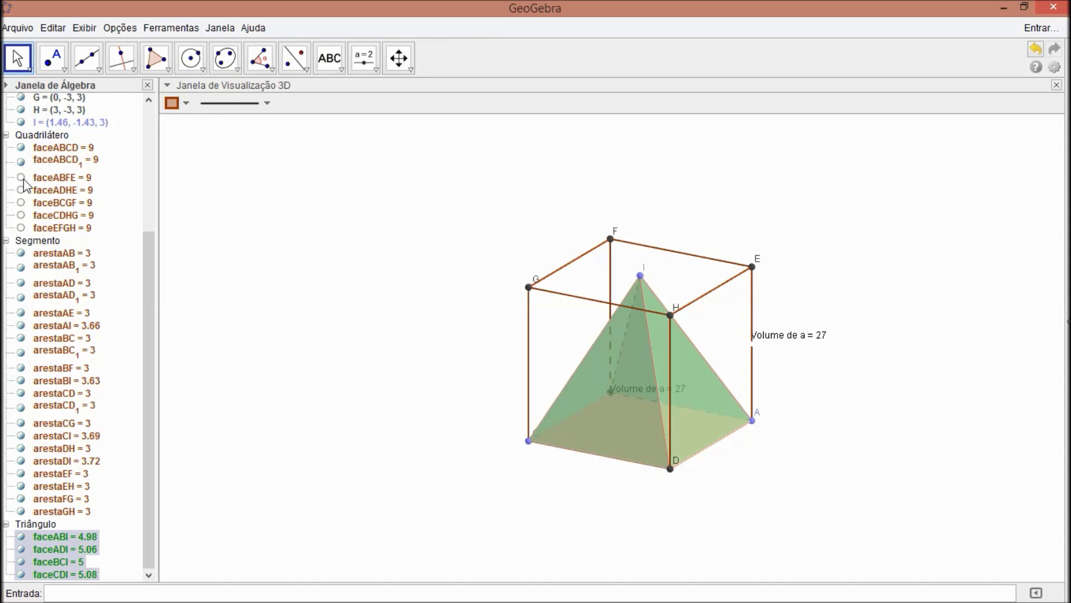
left_click(21, 178)
left_click(21, 190)
left_click(21, 202)
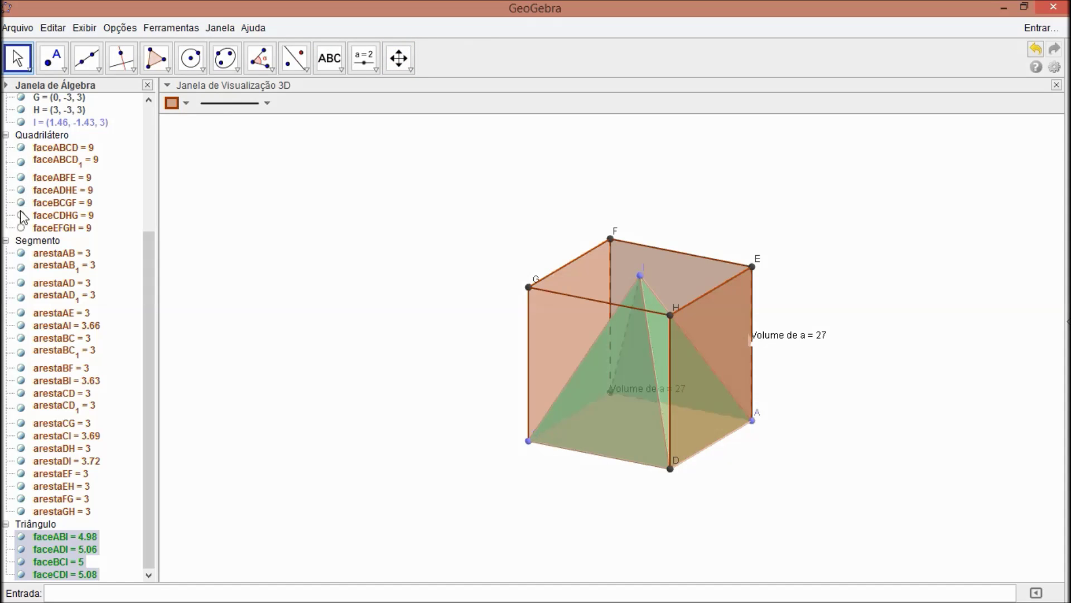
left_click(22, 216)
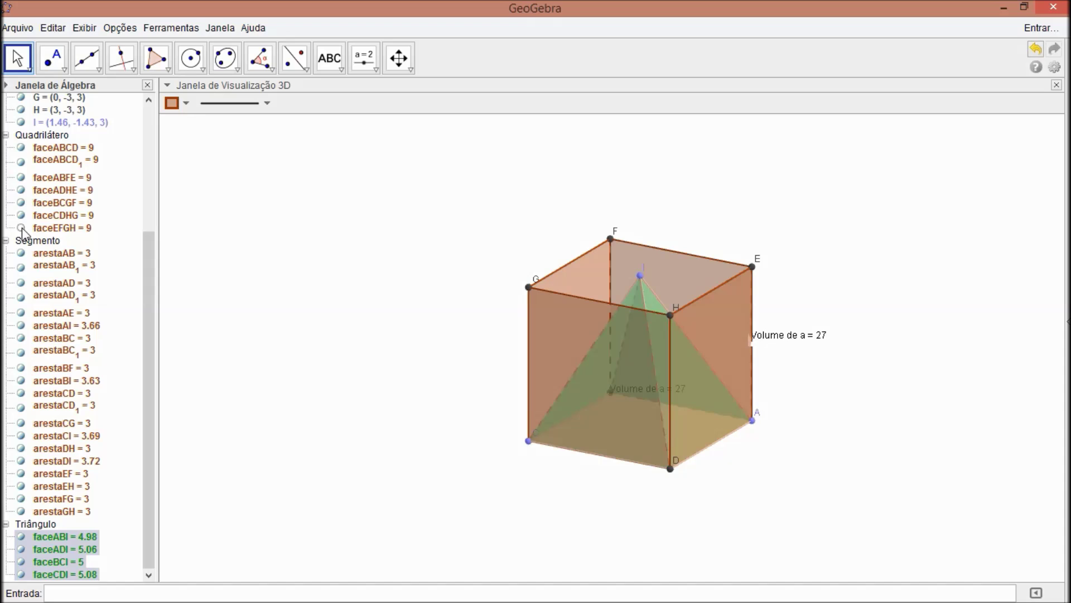
left_click(21, 229)
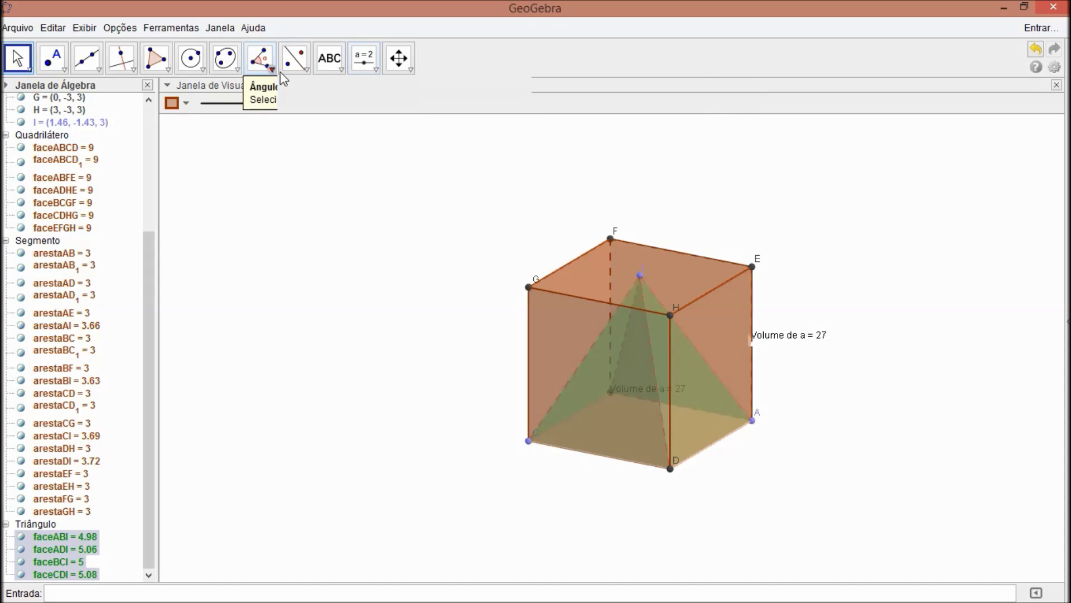
Step: Measure the pyramid's volume with the Volume tool, placing labels near vertex B, near vertex A and beside apex I
left_click(335, 148)
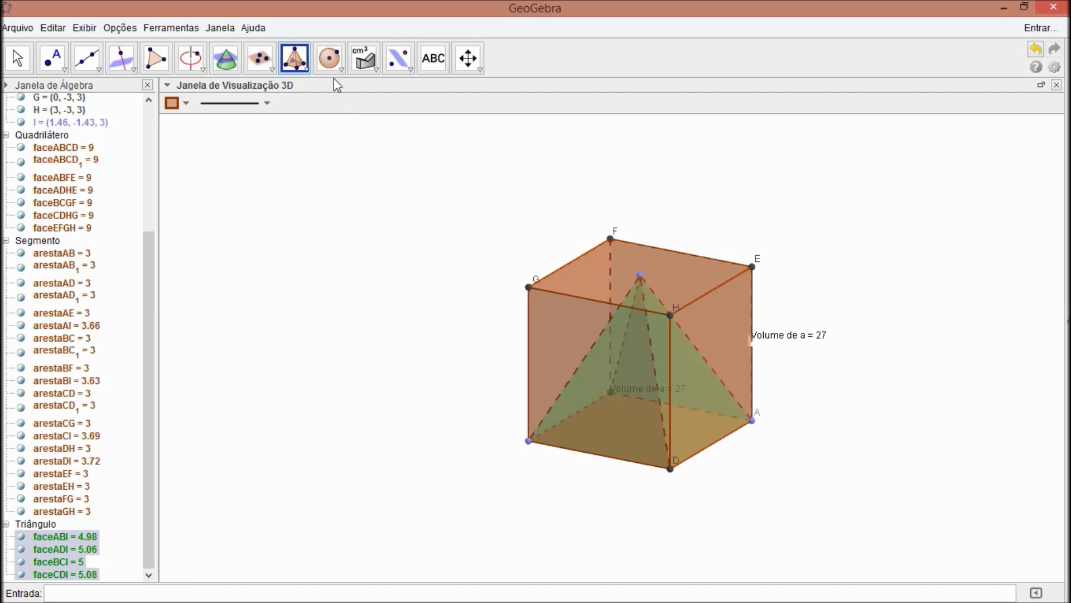
left_click(304, 66)
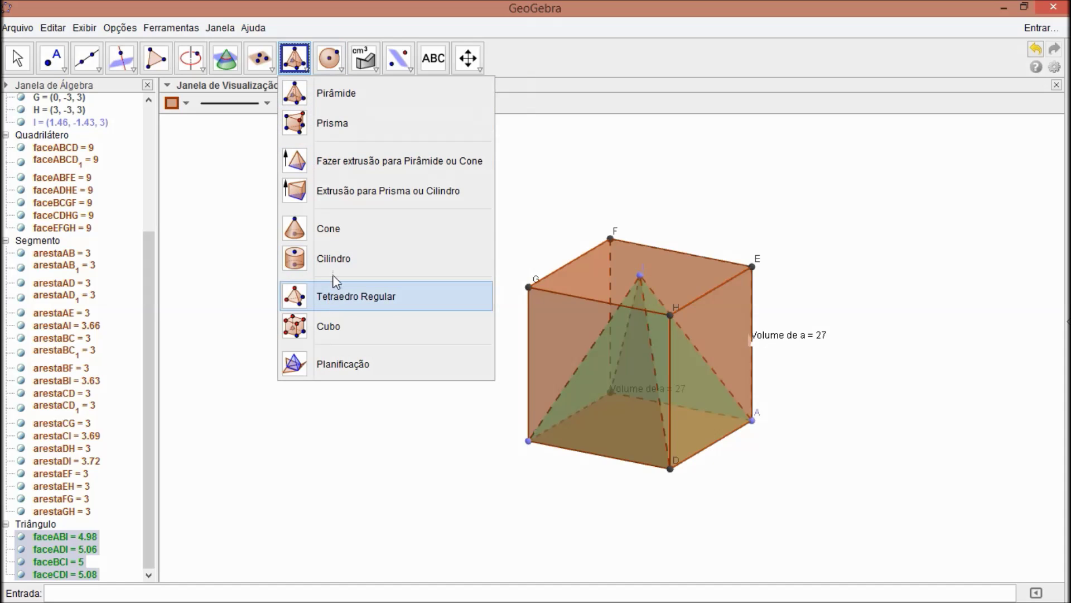
left_click(368, 62)
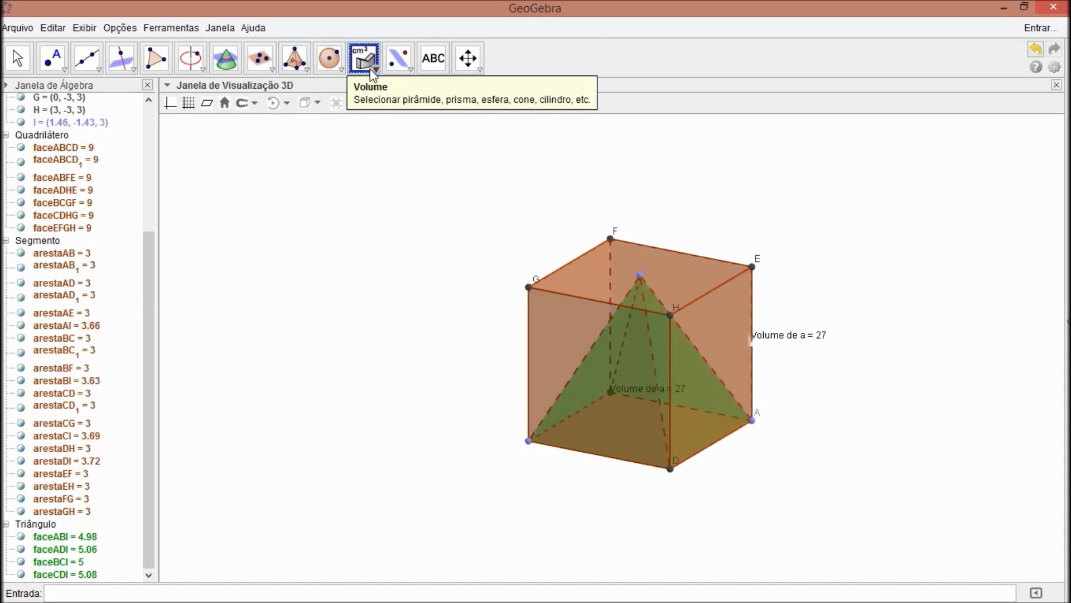
left_click(614, 377)
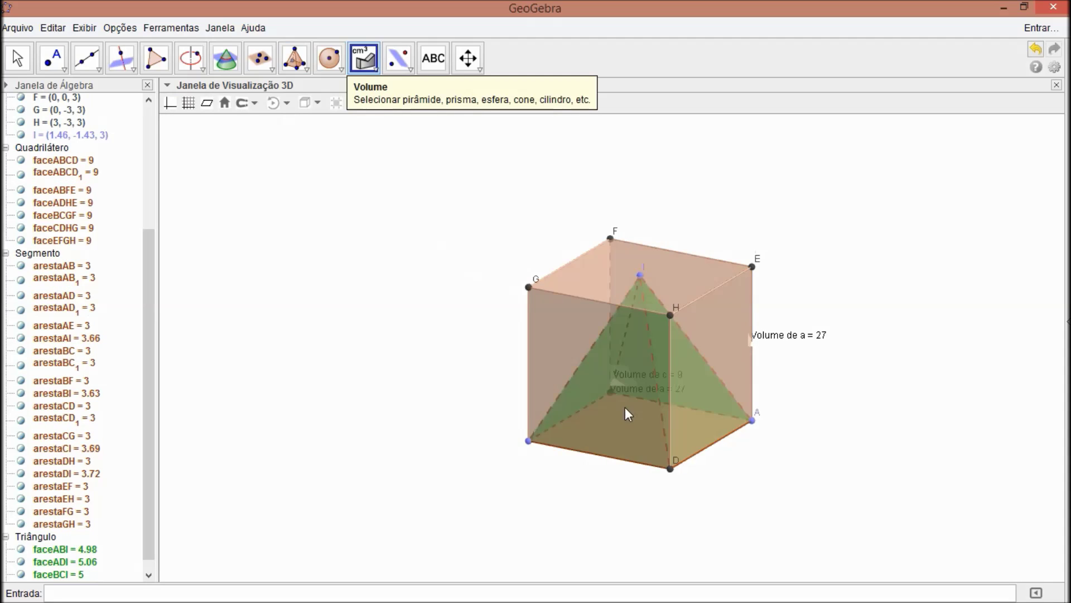
left_click(733, 412)
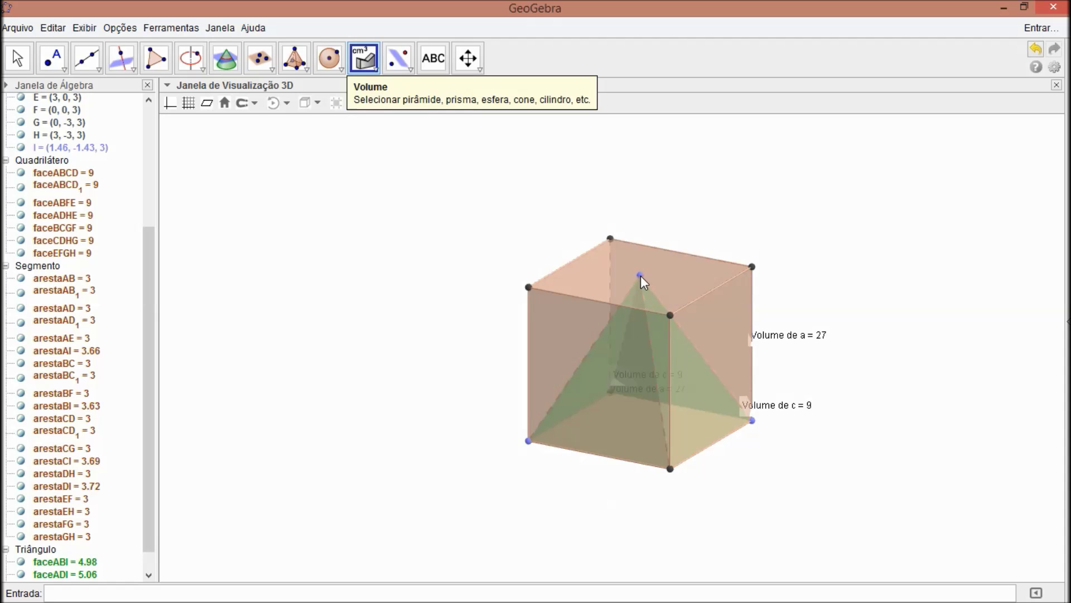
left_click(660, 280)
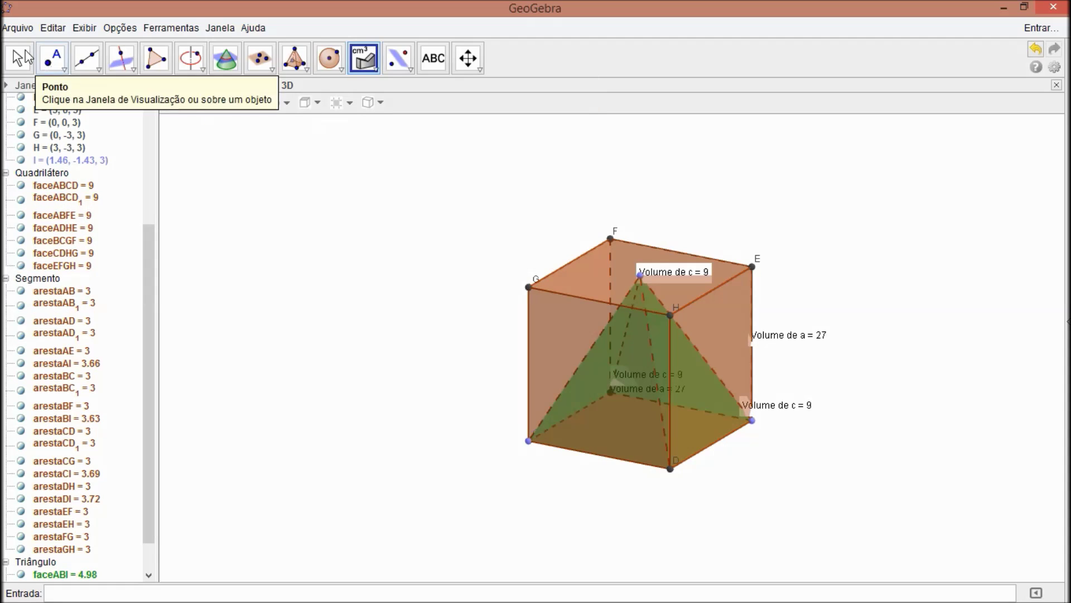
Step: Move the pyramid's apex I across the cube's upper face to about (1.24, -0.97, 3)
left_click(26, 53)
mouse_move(639, 274)
left_mouse_down()
mouse_move(603, 271)
mouse_move(671, 280)
mouse_move(617, 290)
mouse_move(555, 278)
mouse_move(574, 261)
mouse_move(668, 250)
mouse_move(685, 259)
mouse_move(701, 297)
mouse_move(602, 298)
mouse_move(594, 276)
mouse_move(642, 266)
left_mouse_up()
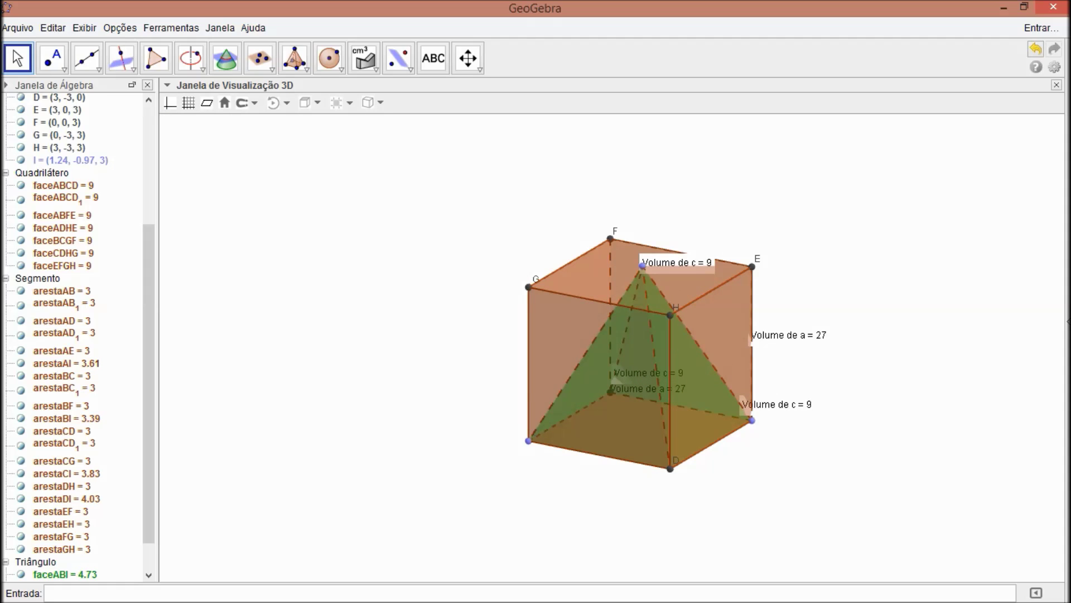